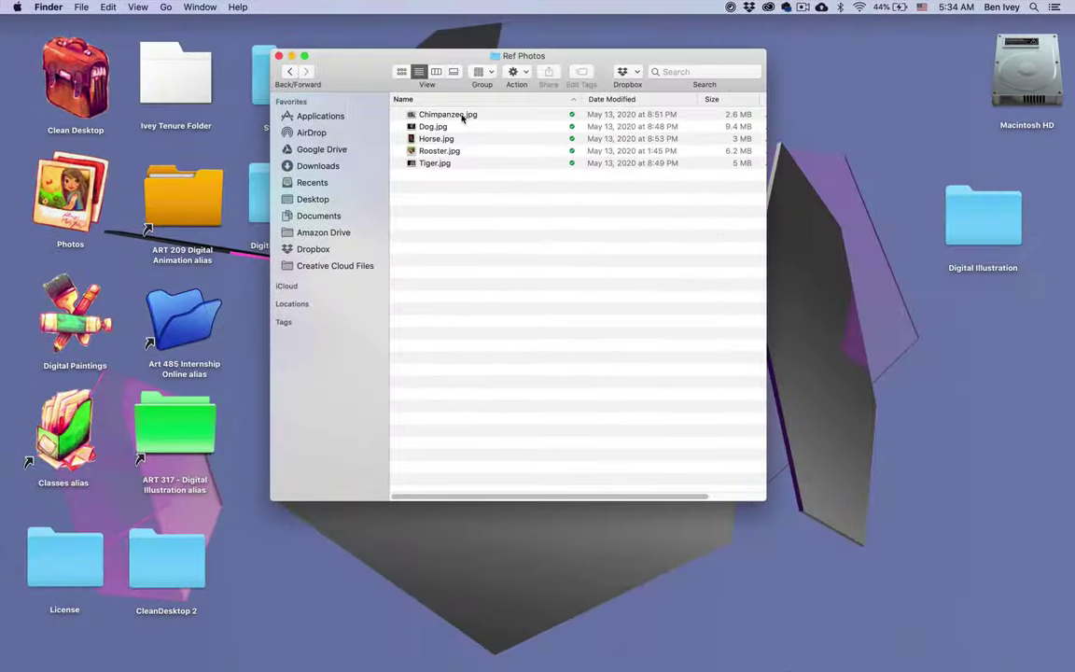
Step: Preview the reference photos Chimpanzee, Dog, Horse, Rooster and Tiger before choosing one
click(411, 205)
key(space)
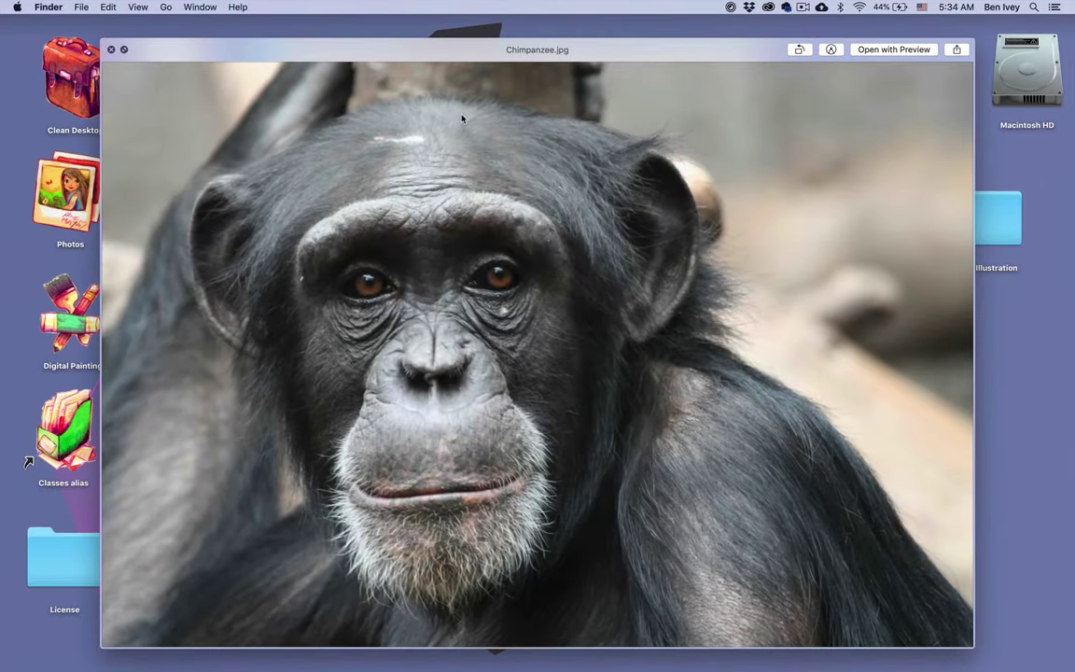
key(Down)
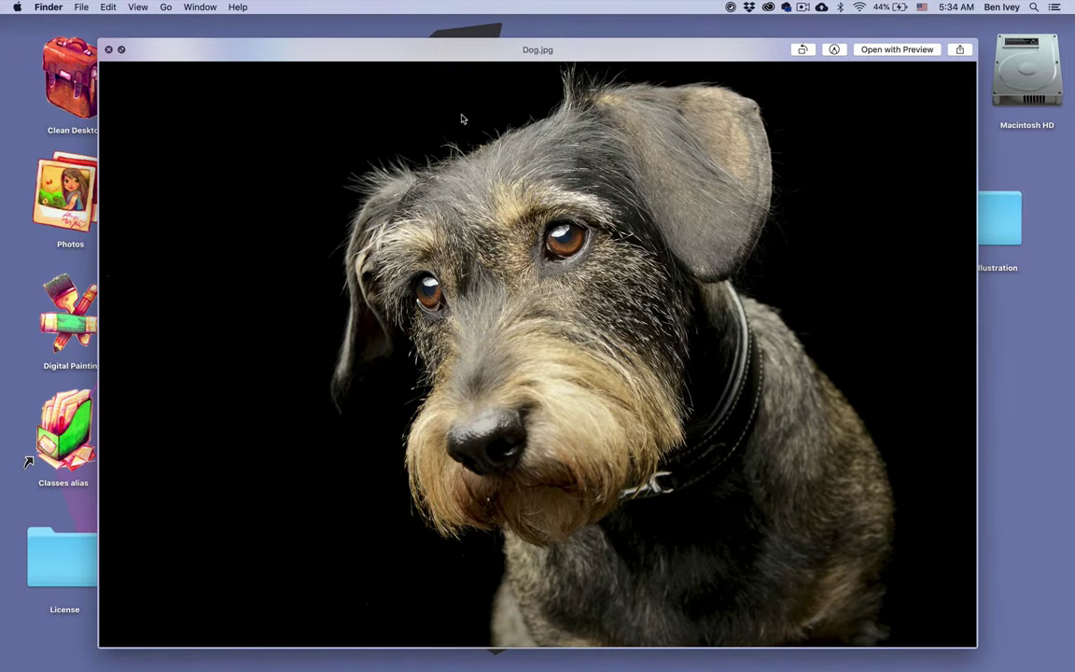
key(Down)
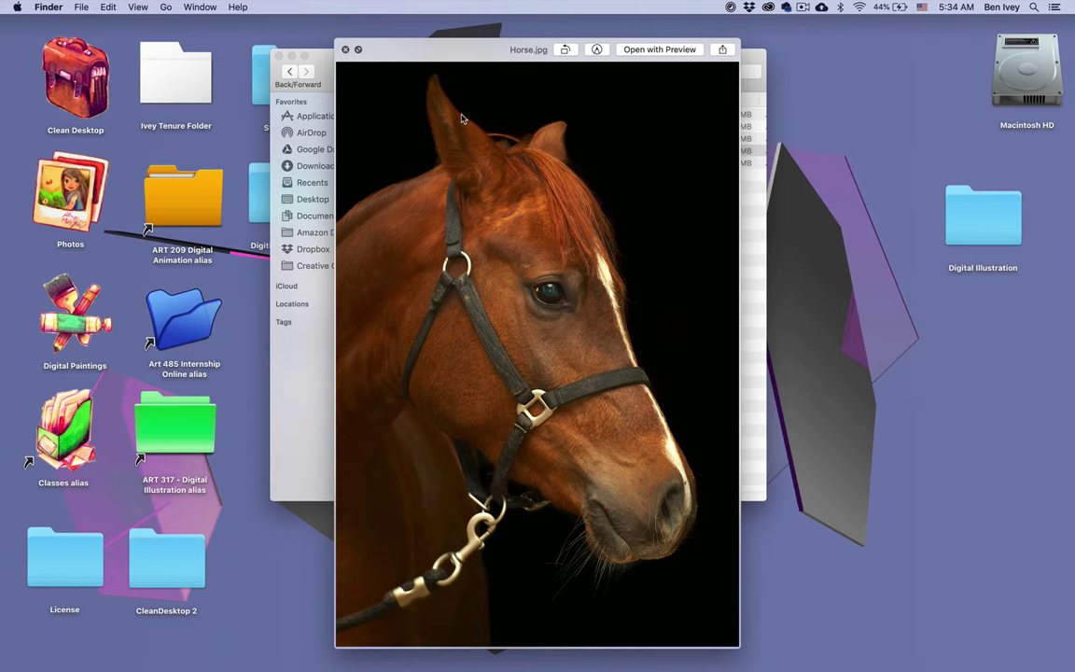
key(Down)
key(Down)
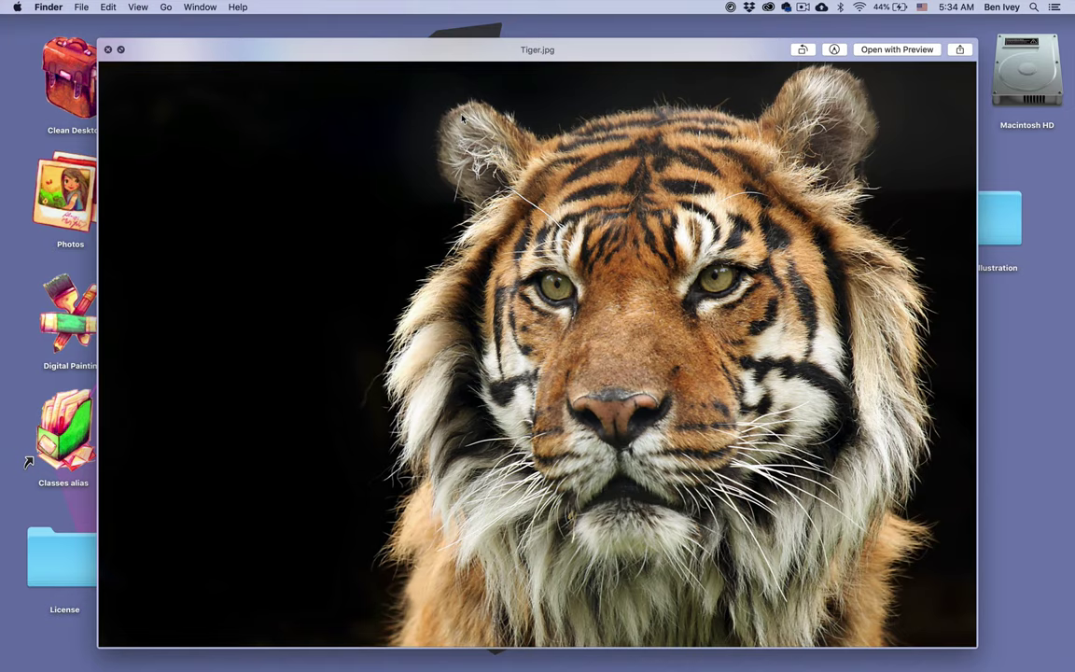
key(Up)
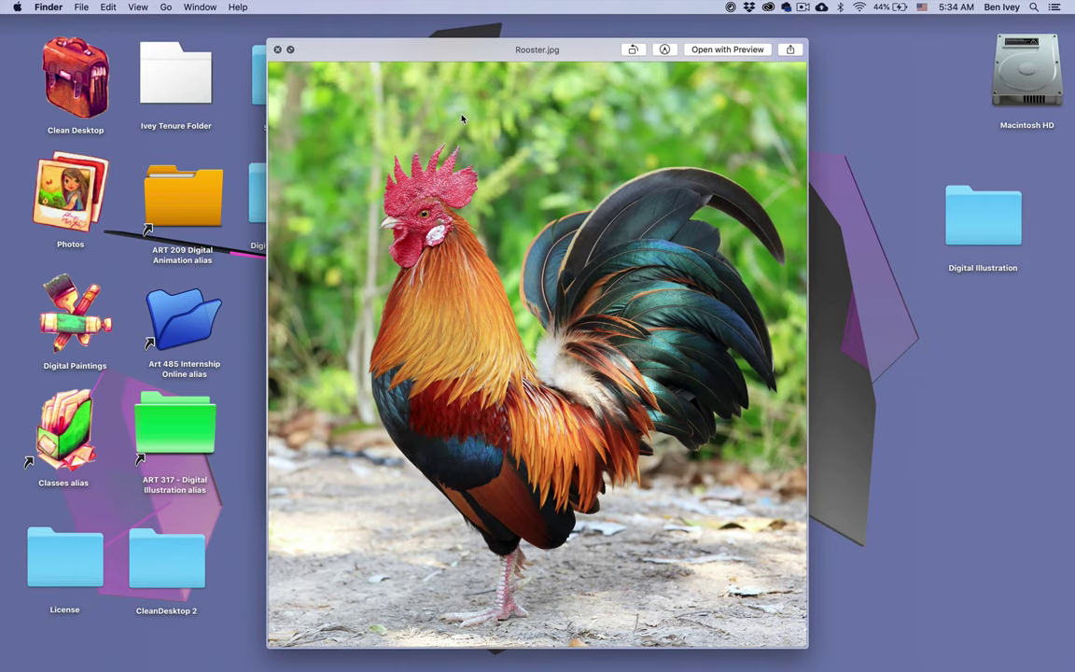
key(space)
key(Down)
key(space)
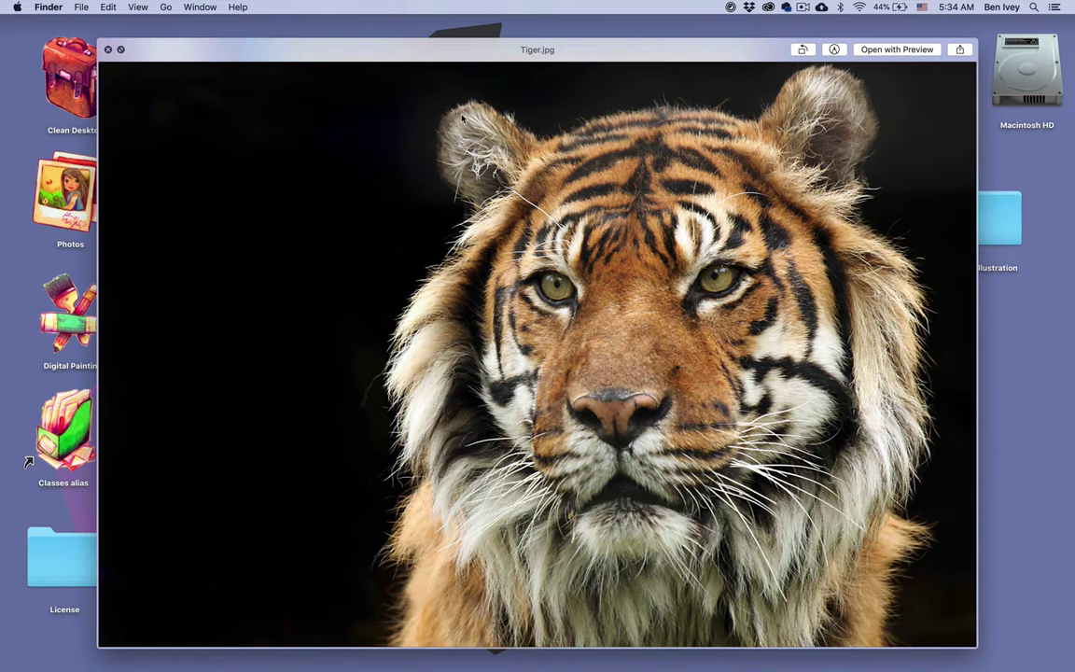
key(space)
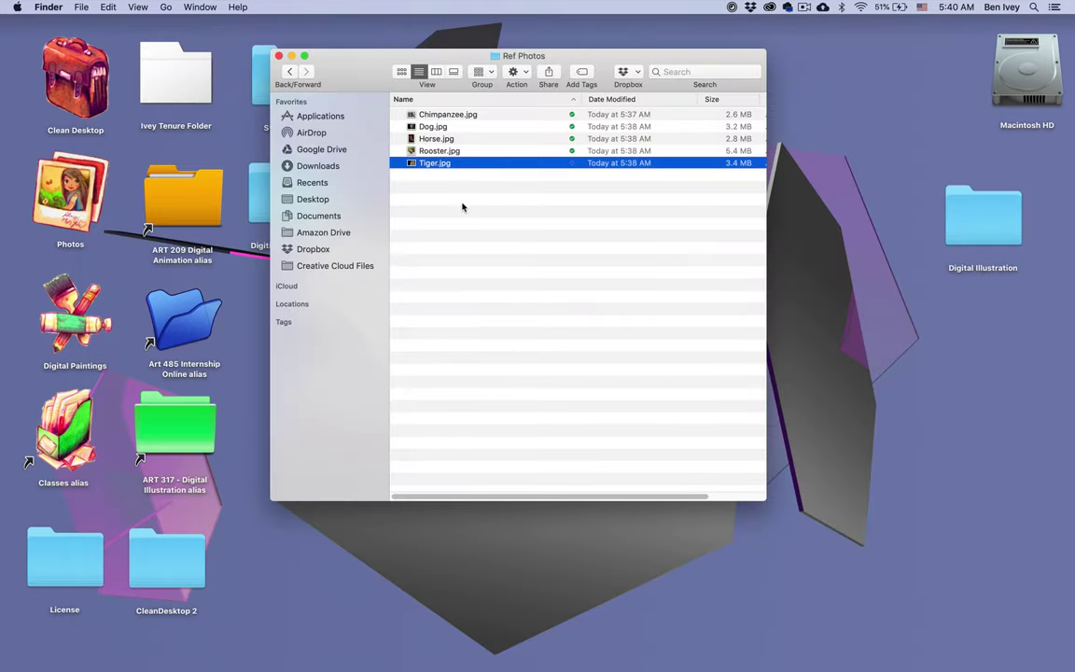
click(462, 207)
Step: Open Tiger.jpg from the Ref Photos folder in Photoshop
click(293, 656)
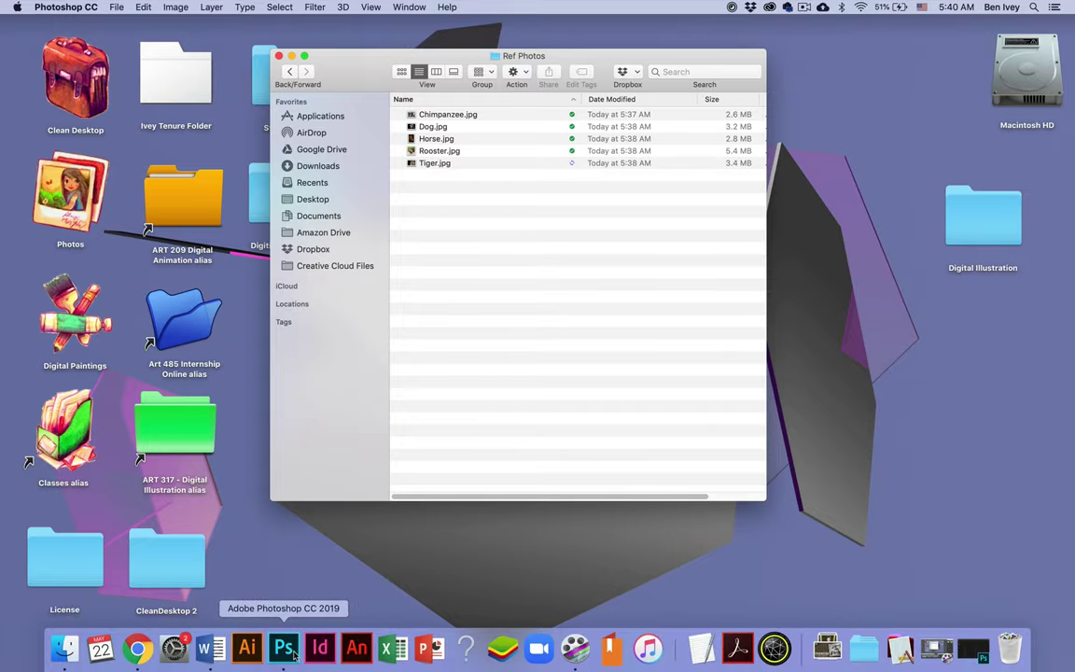
click(112, 6)
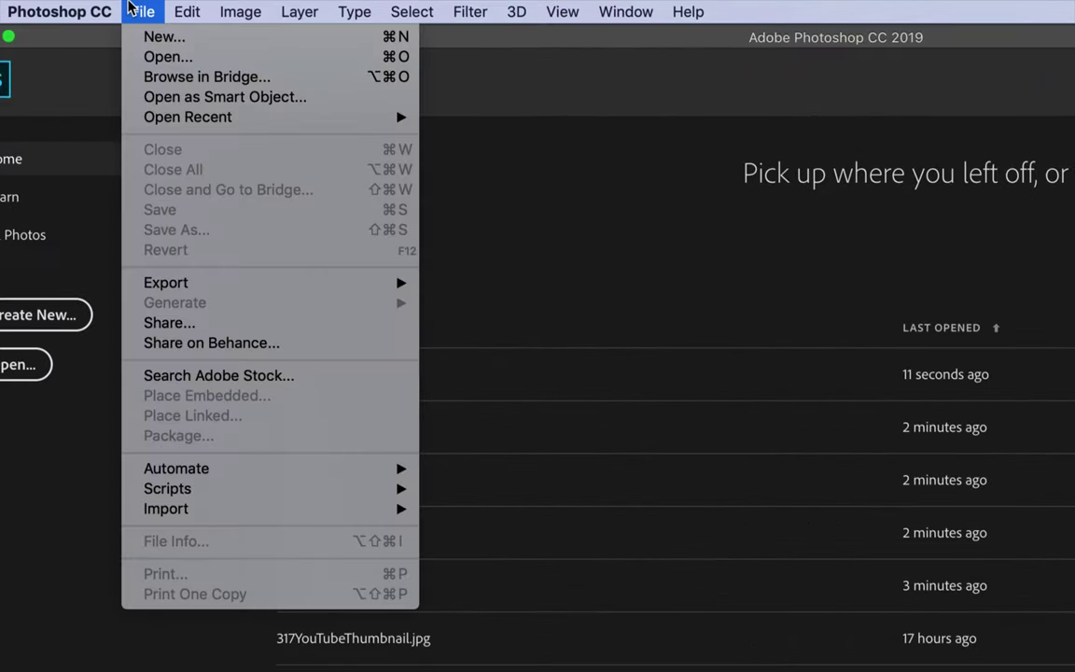
click(149, 55)
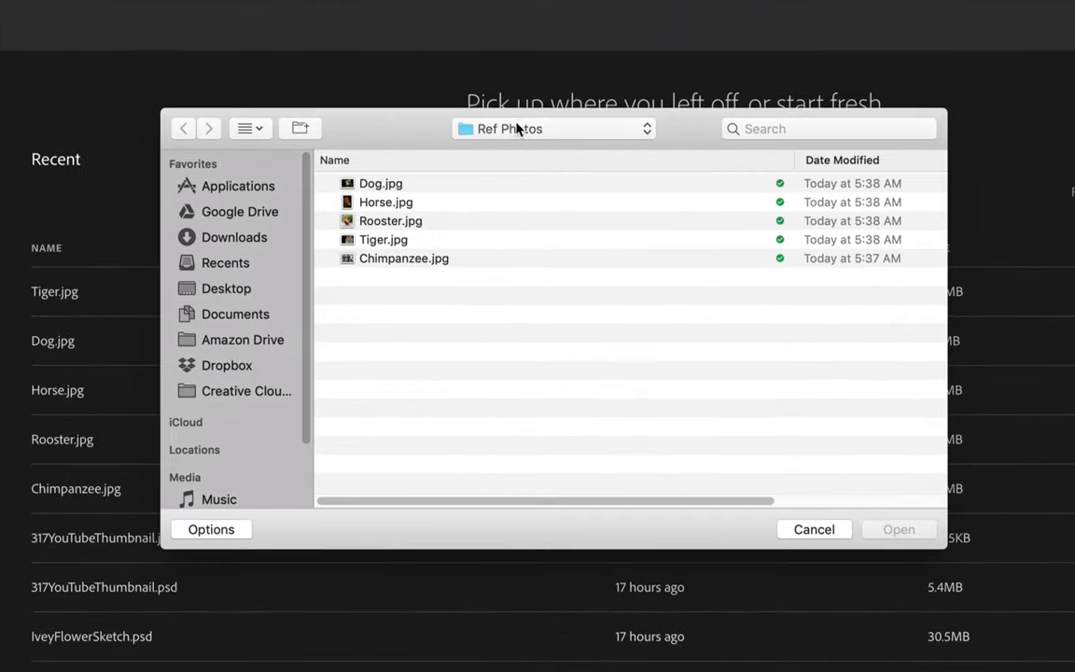
click(512, 127)
click(509, 131)
click(398, 242)
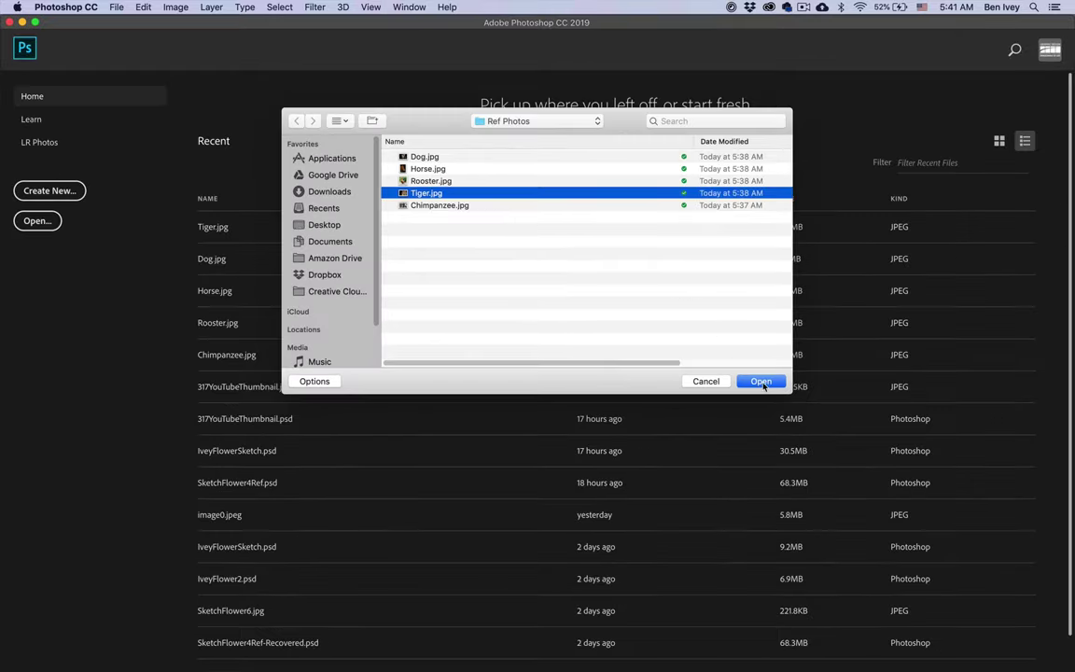
click(762, 382)
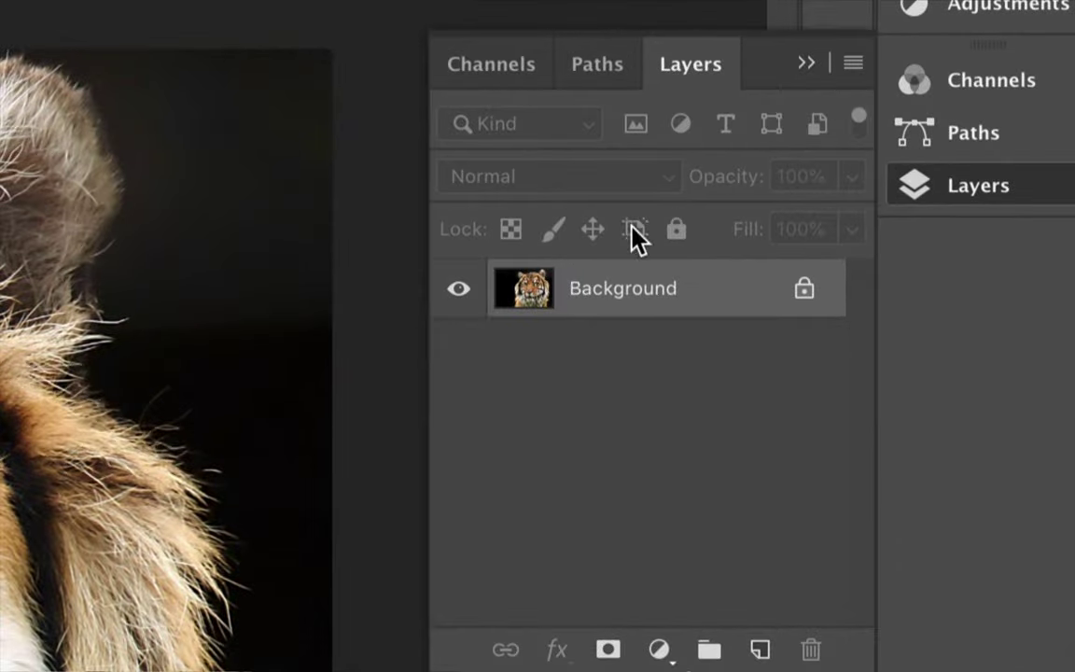
Step: Unlock the Background into Layer 0 and enter a 10-inch height in Canvas Size
click(801, 292)
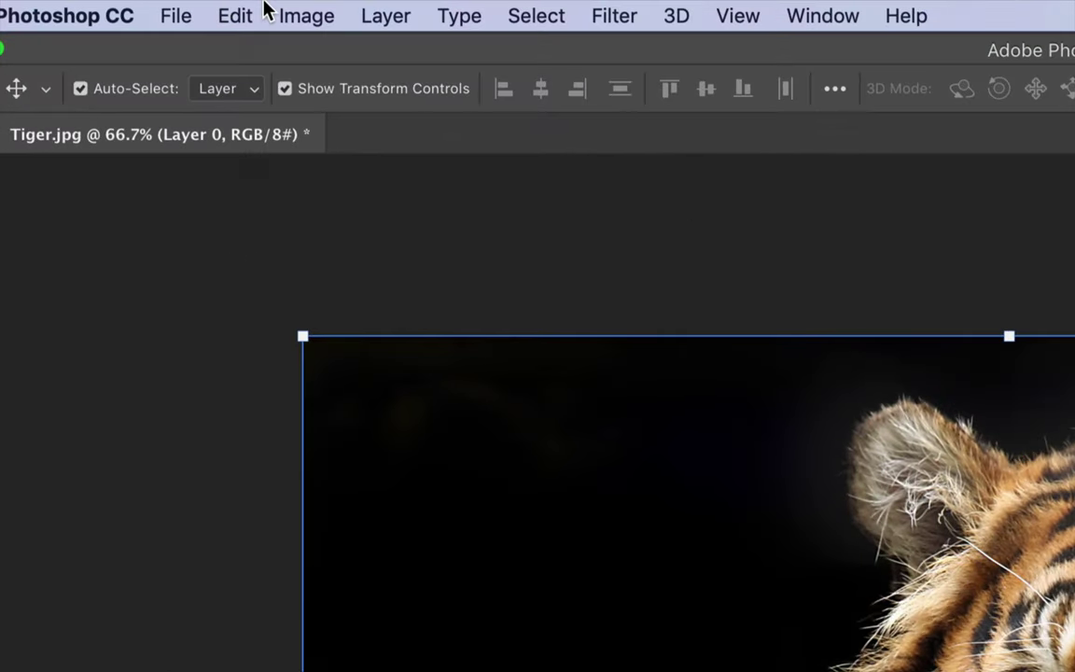
click(294, 11)
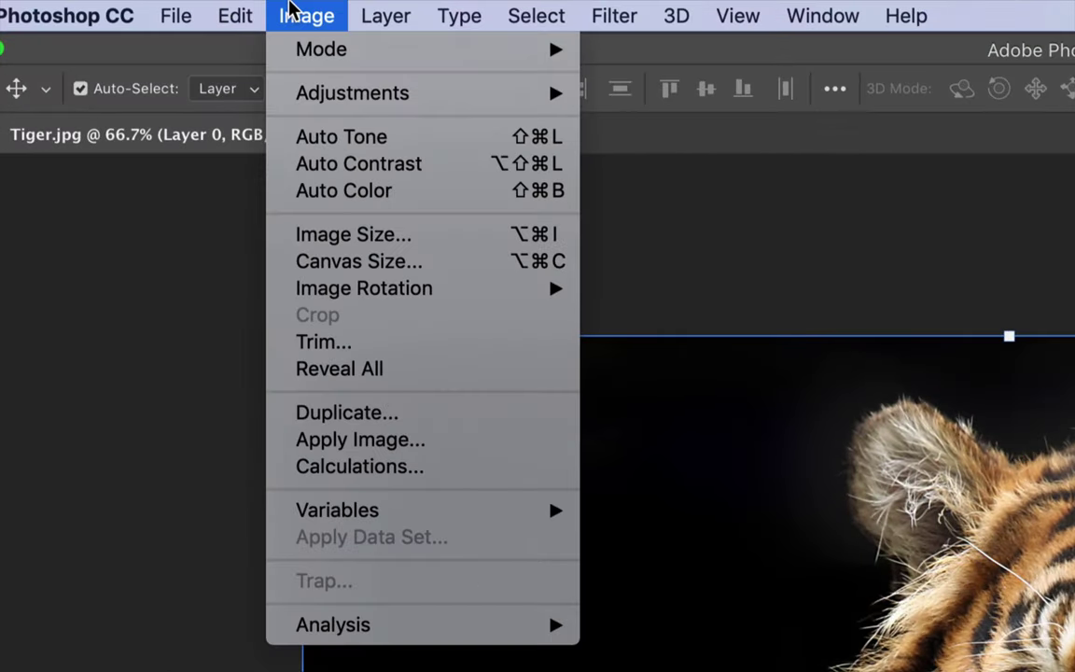
click(336, 264)
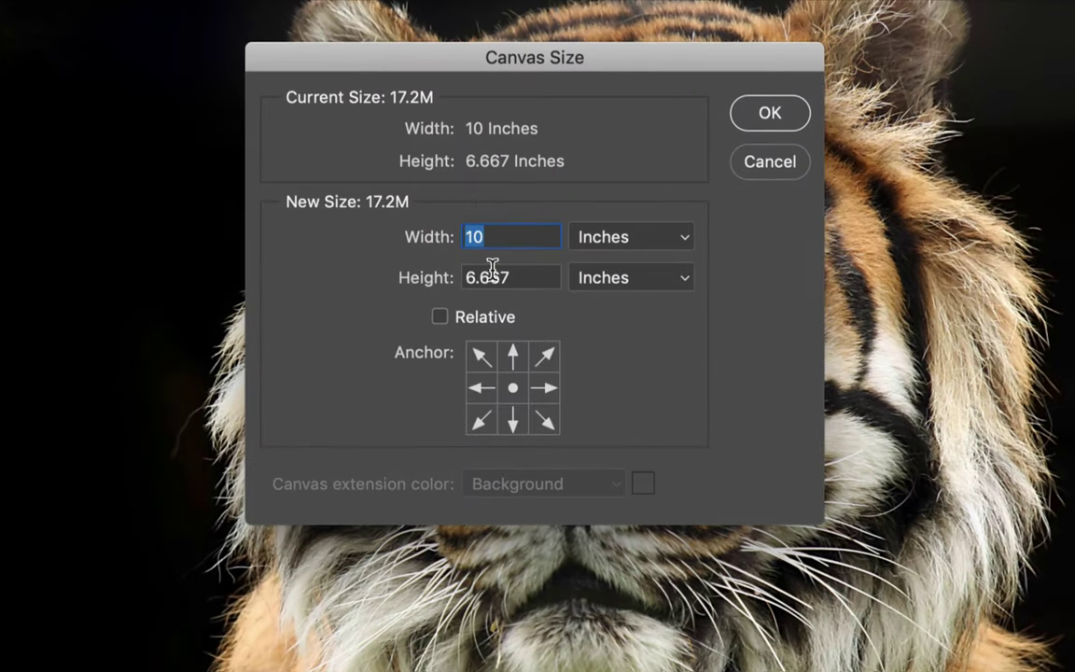
double_click(522, 278)
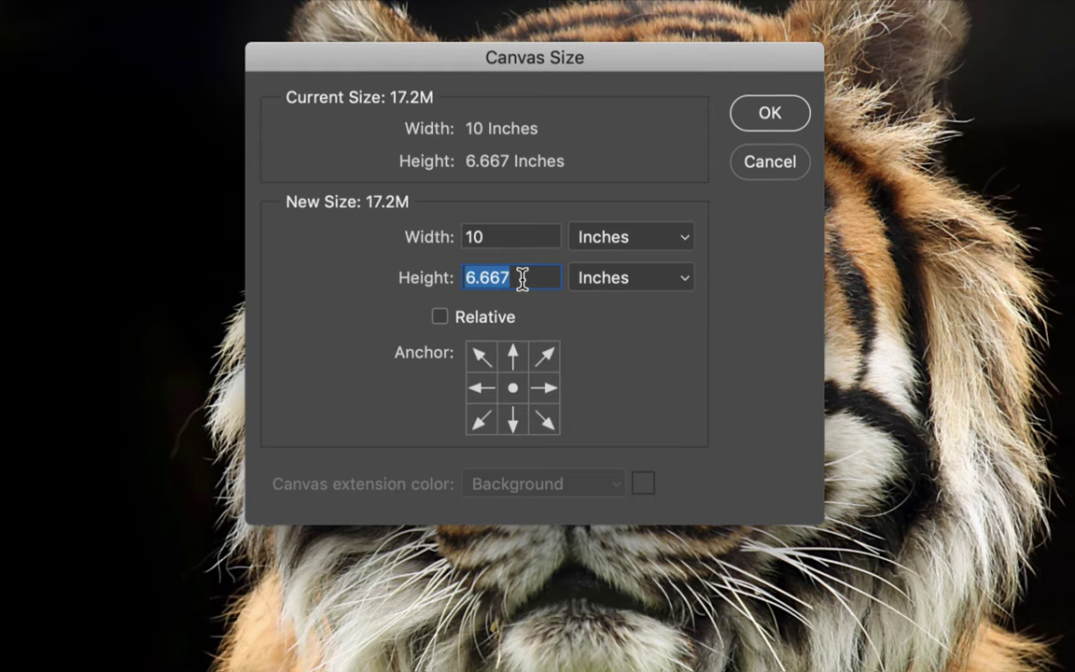
text(10)
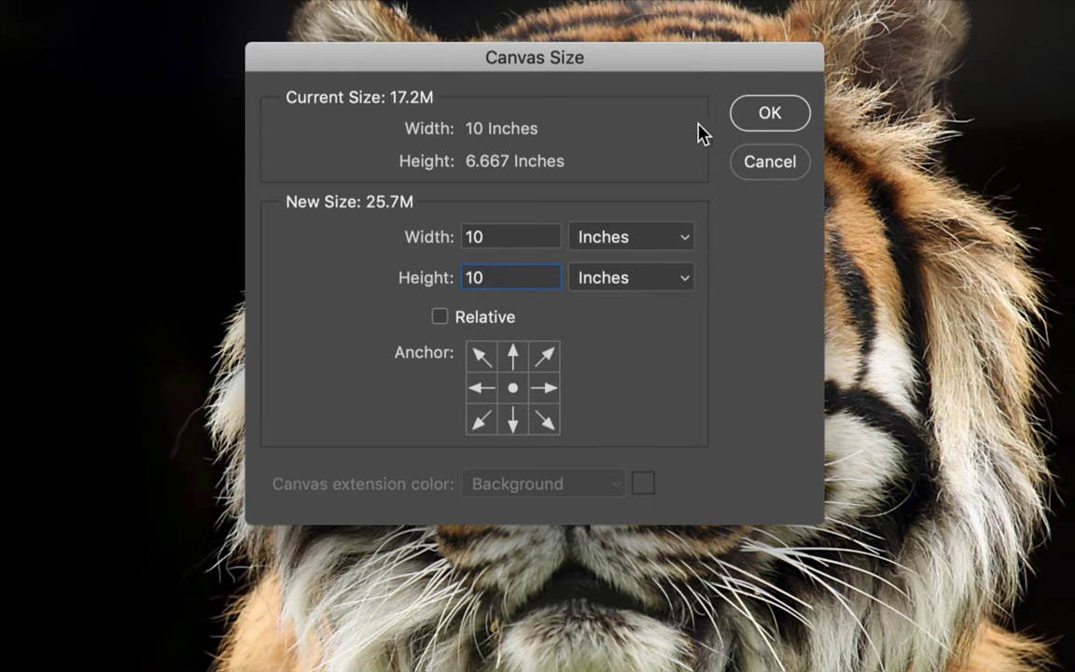
Step: Confirm the 10-inch square canvas and put the tiger layer into Free Transform
key(Return)
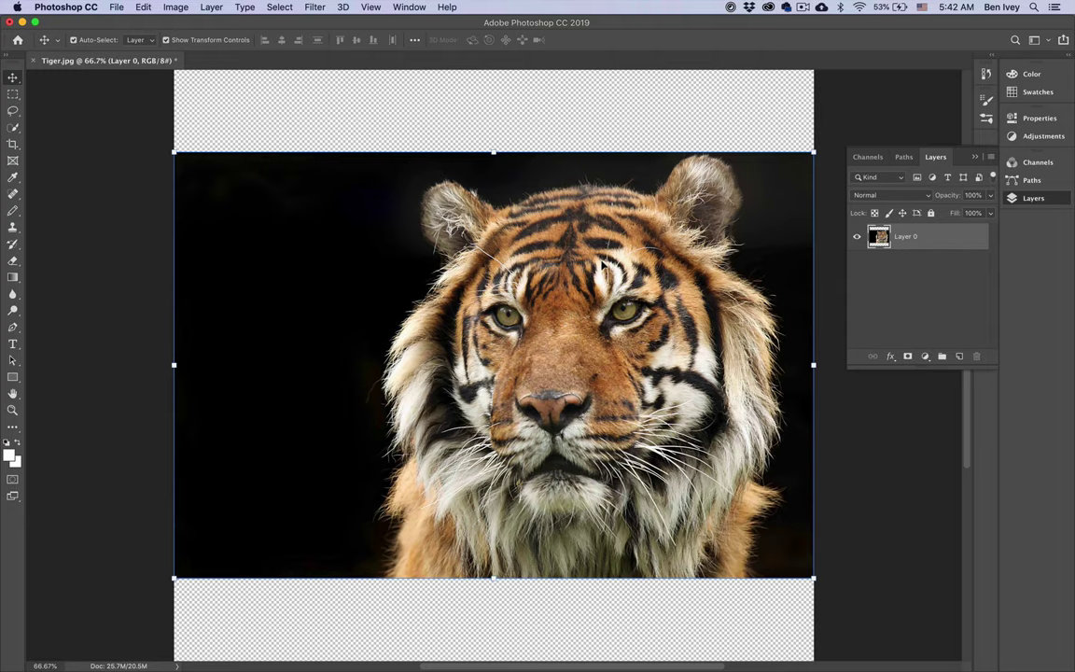
key(super+minus)
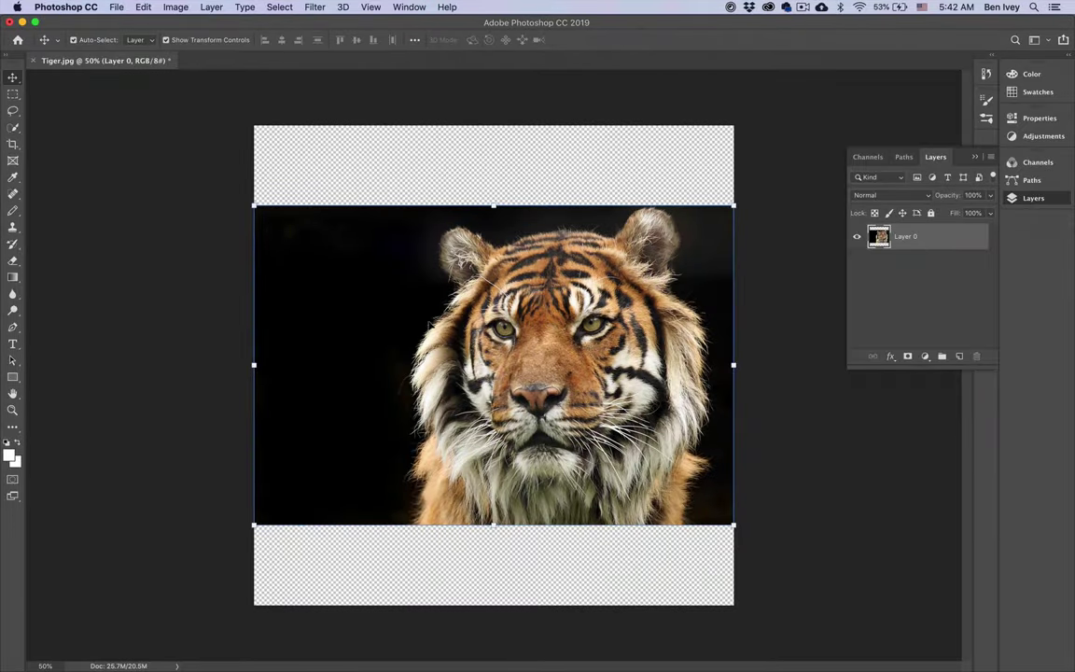
click(140, 6)
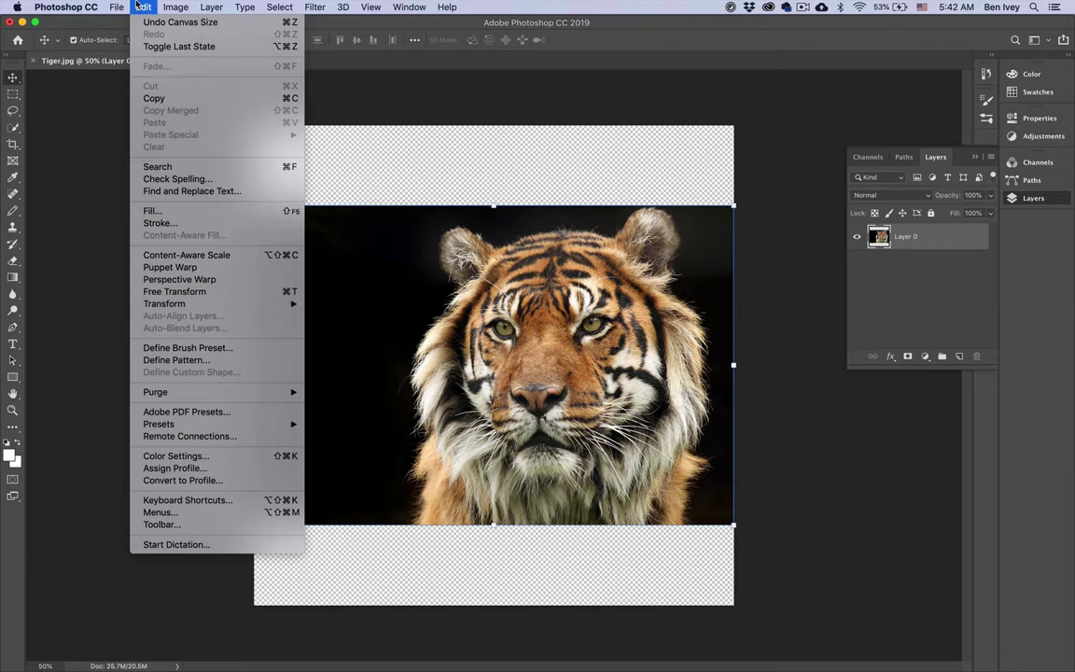
mouse_move(196, 311)
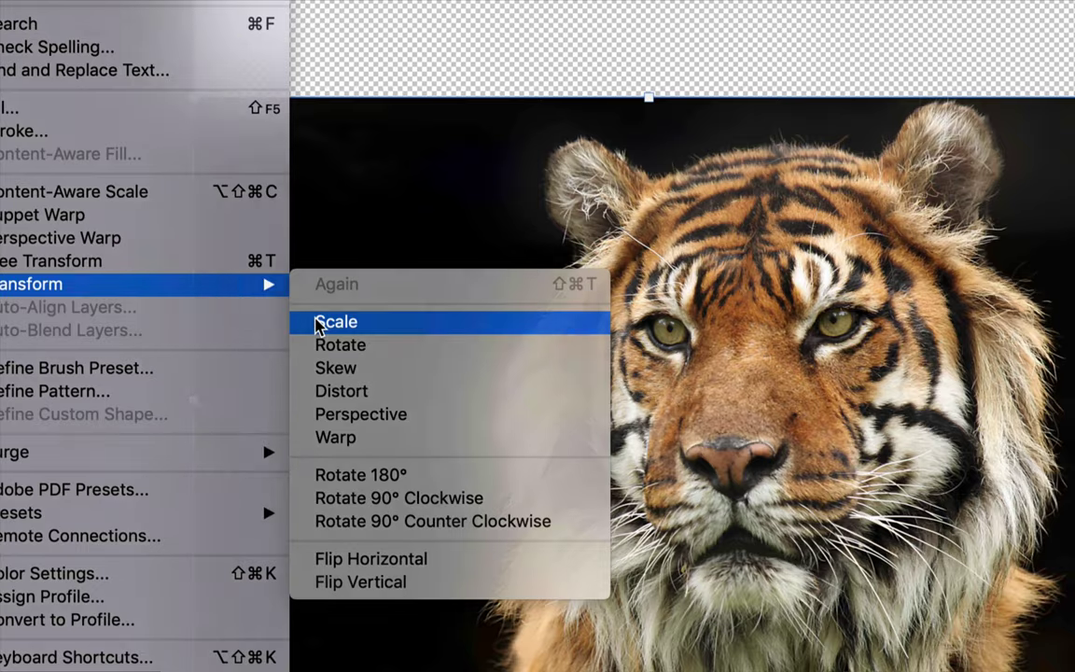
click(319, 323)
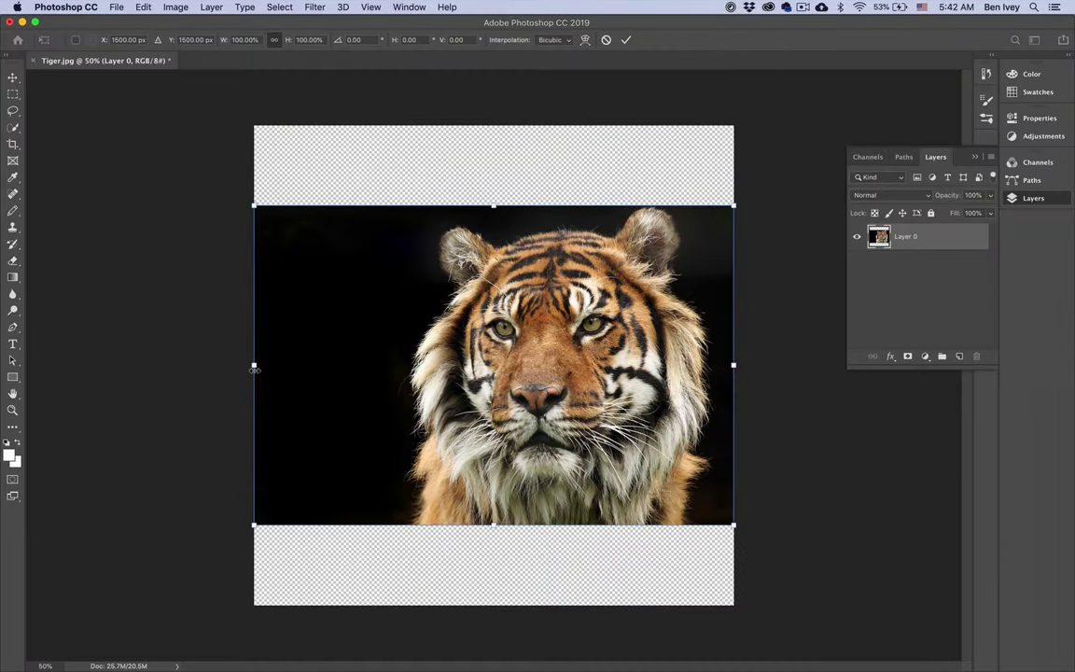
Step: Scale the tiger photo to 135.58% so it fills the canvas width, and commit
drag(254, 369, 13, 365)
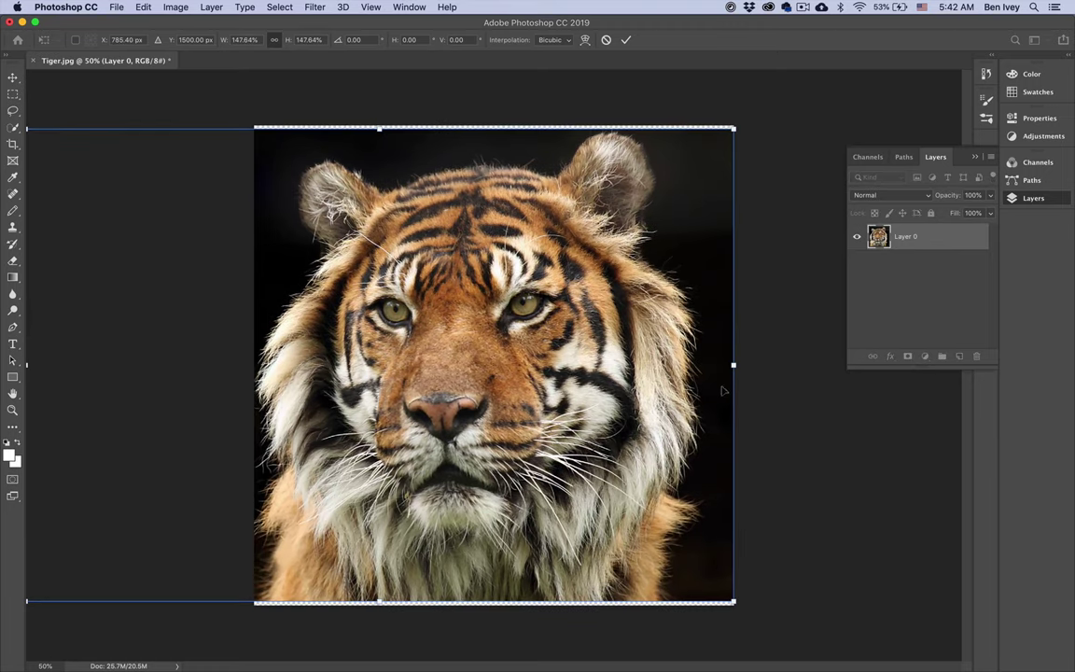
mouse_move(734, 367)
mouse_down()
mouse_move(856, 365)
mouse_move(784, 376)
mouse_move(727, 367)
mouse_move(736, 385)
mouse_up()
drag(620, 347, 638, 347)
drag(752, 365, 516, 368)
drag(307, 340, 446, 342)
drag(660, 365, 837, 365)
drag(582, 390, 492, 391)
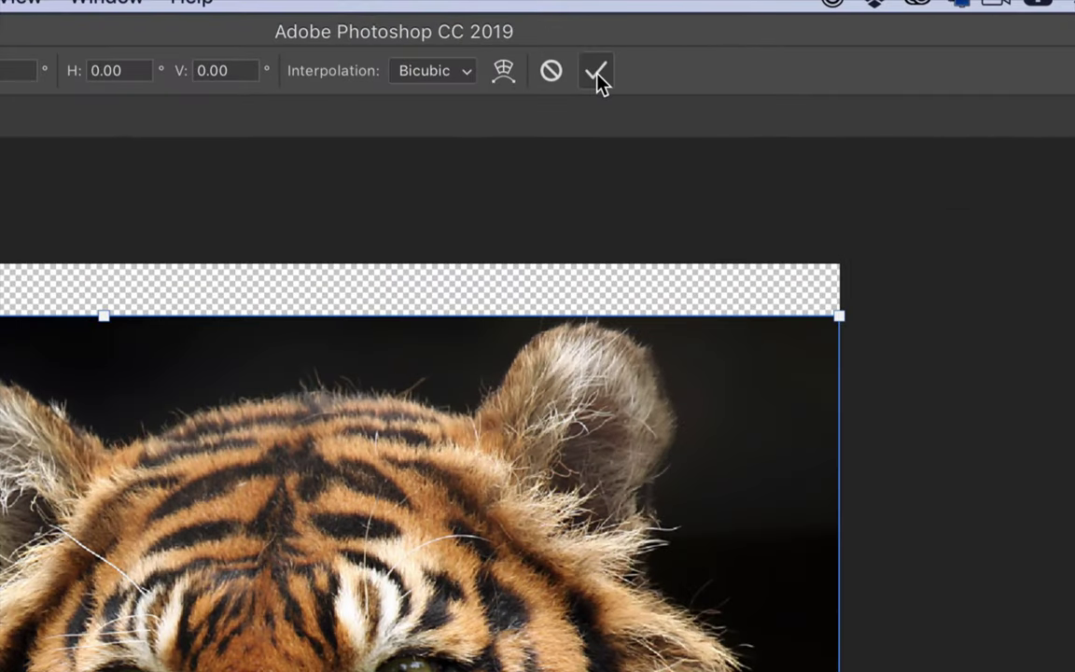
click(596, 73)
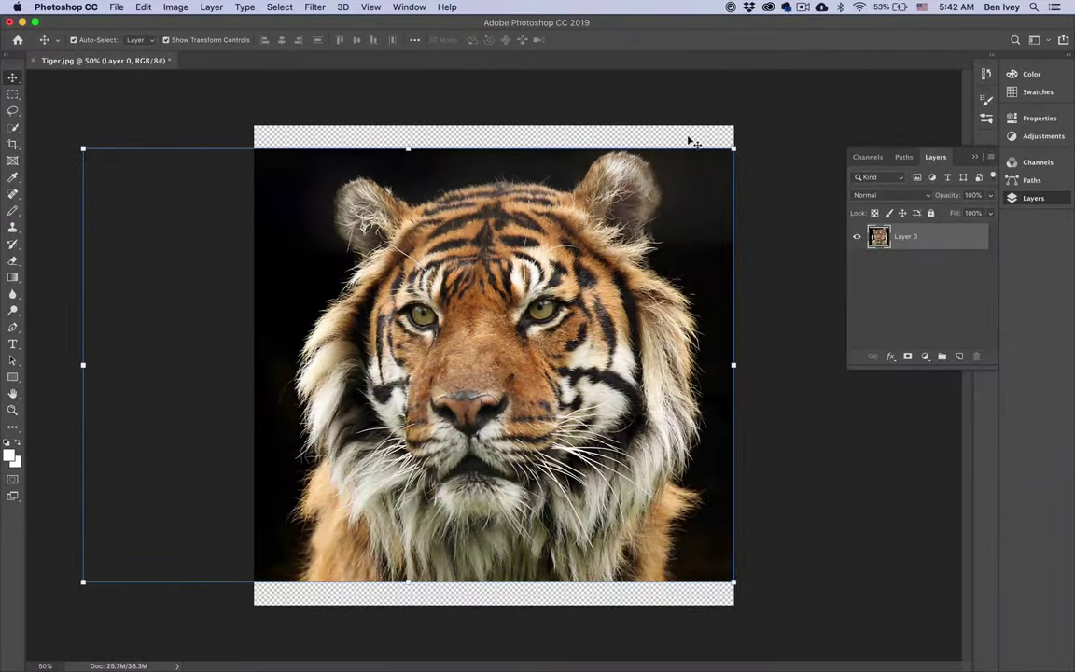
Step: Select Layer 0 and apply Lock All to the tiger photo layer
click(805, 435)
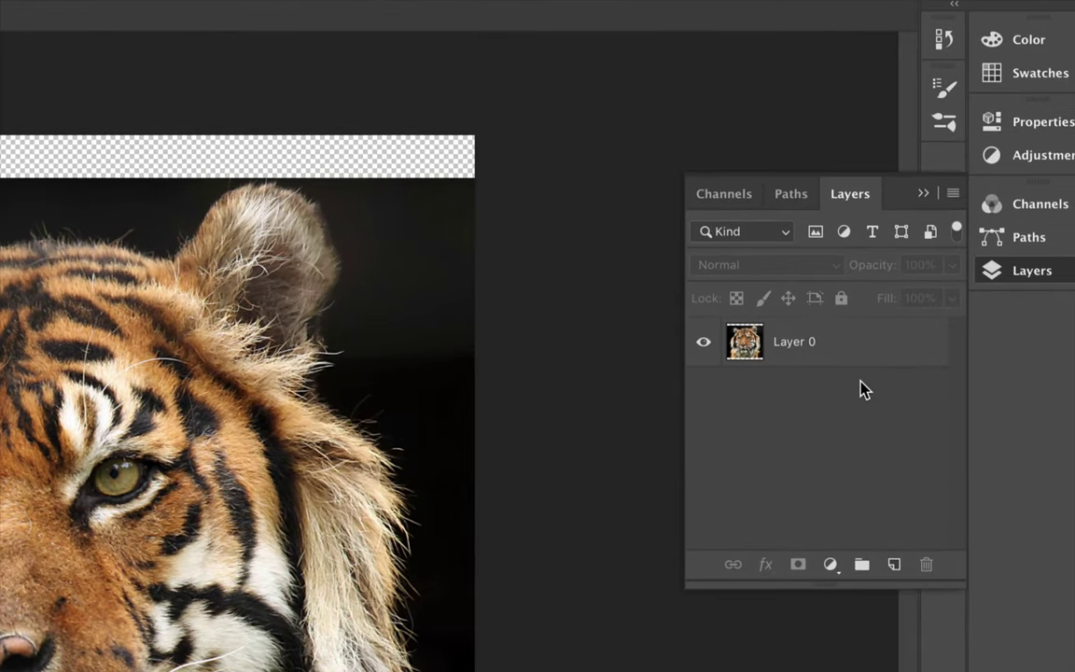
click(842, 359)
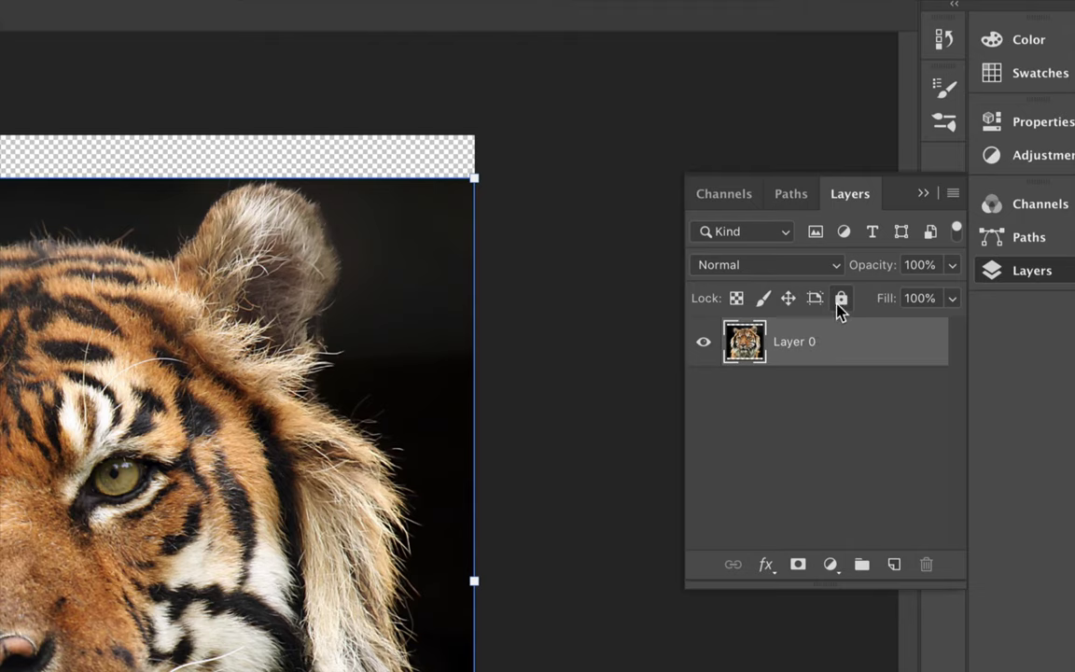
click(840, 297)
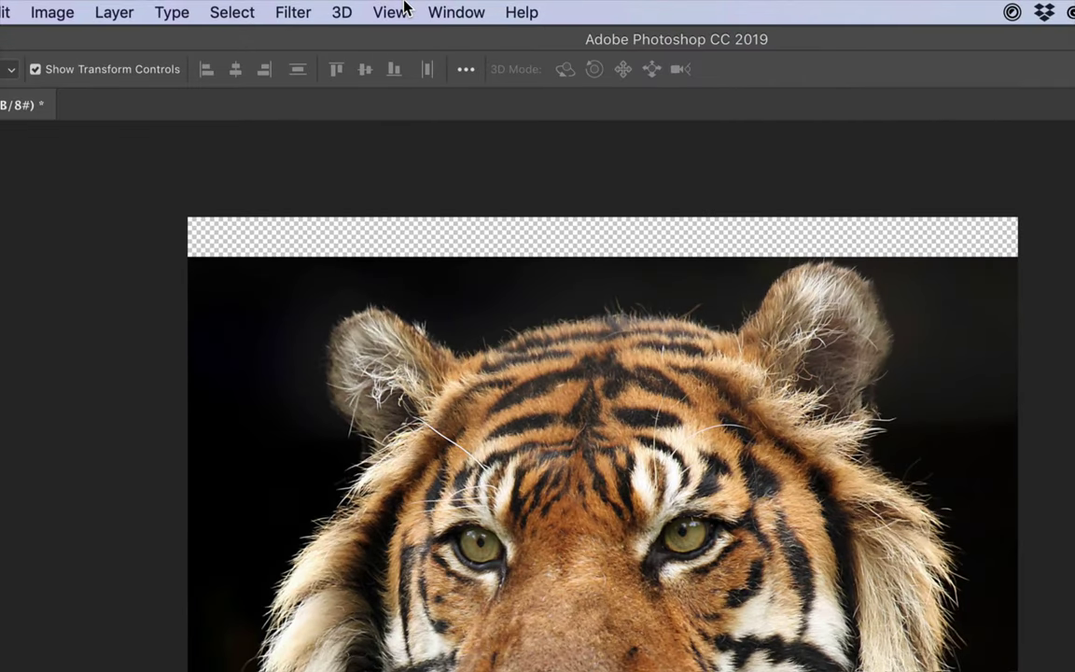
click(374, 6)
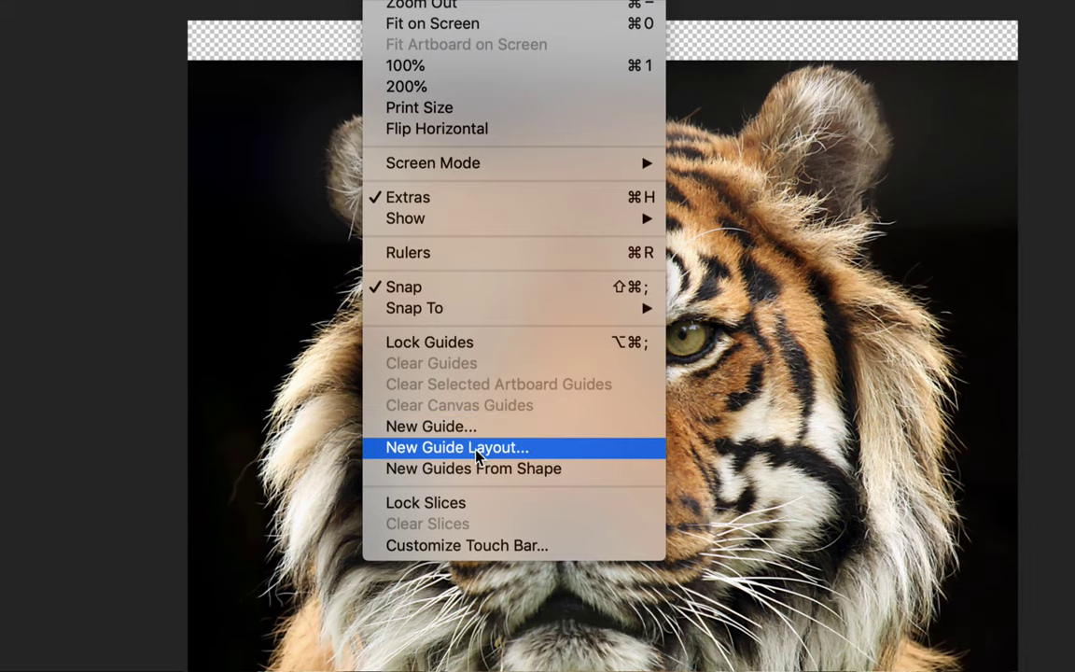
Step: Add a New Guide Layout with 10 columns and 10 rows
click(477, 454)
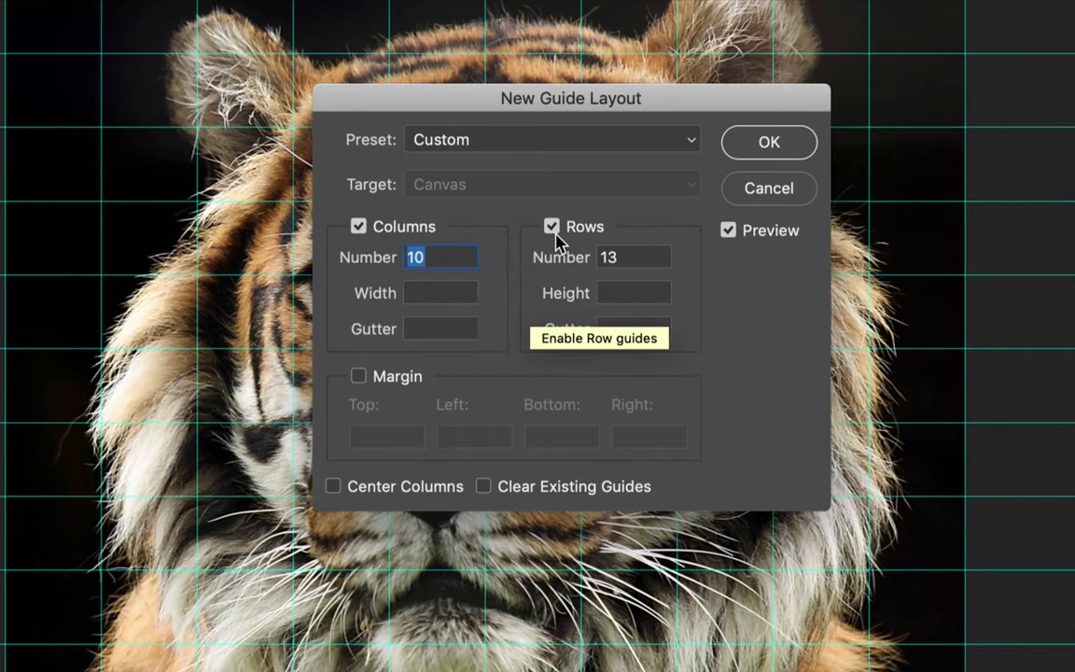
click(651, 264)
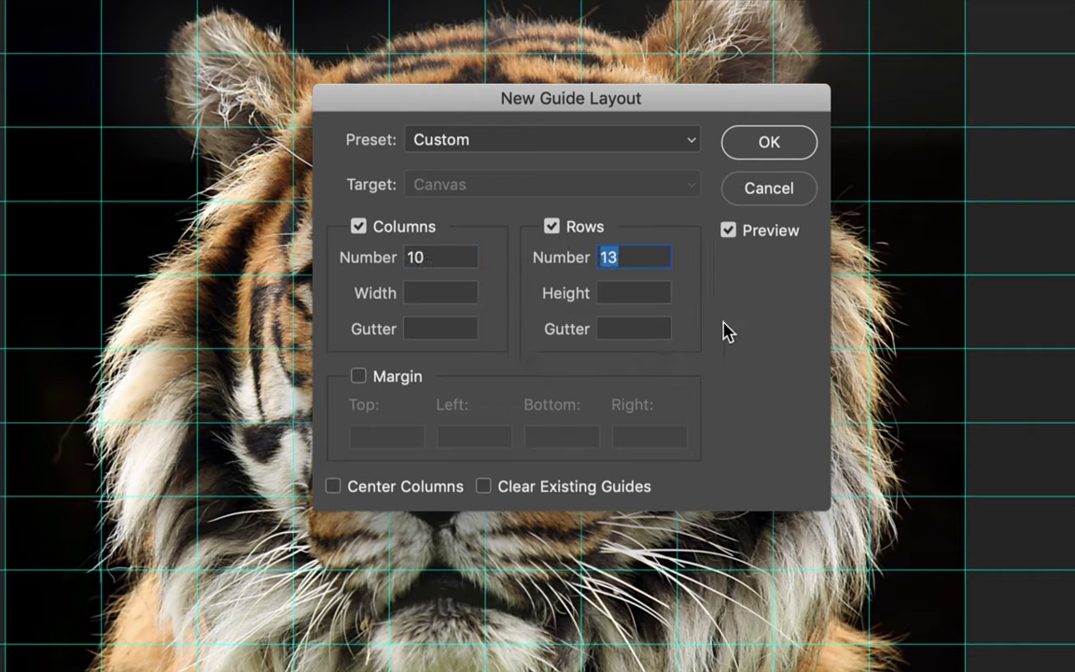
text(10)
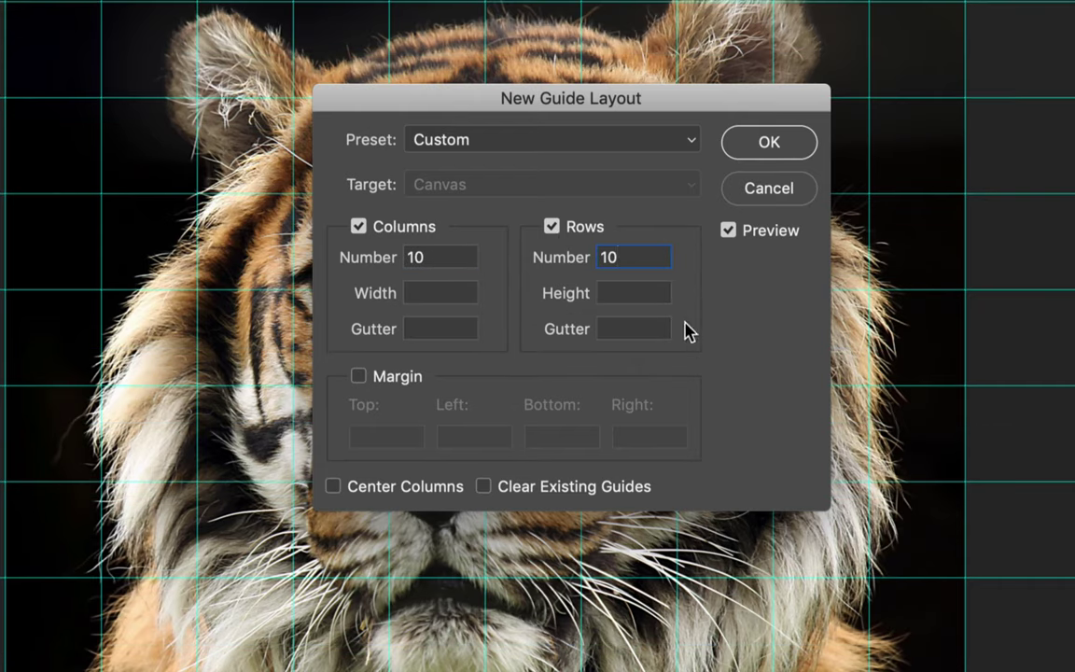
click(650, 292)
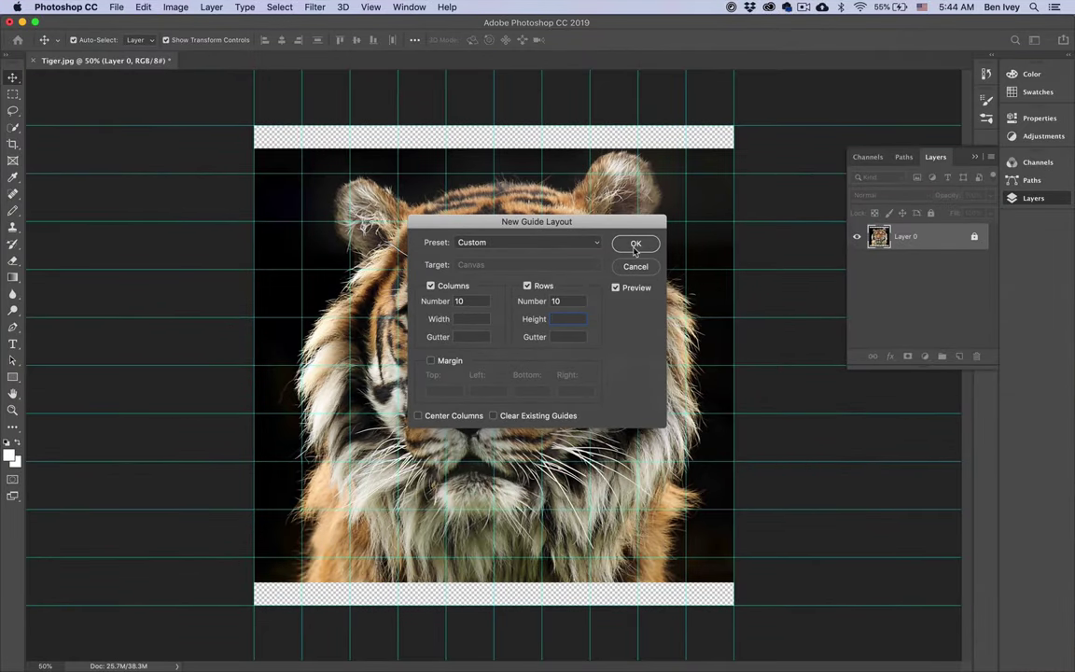
click(634, 245)
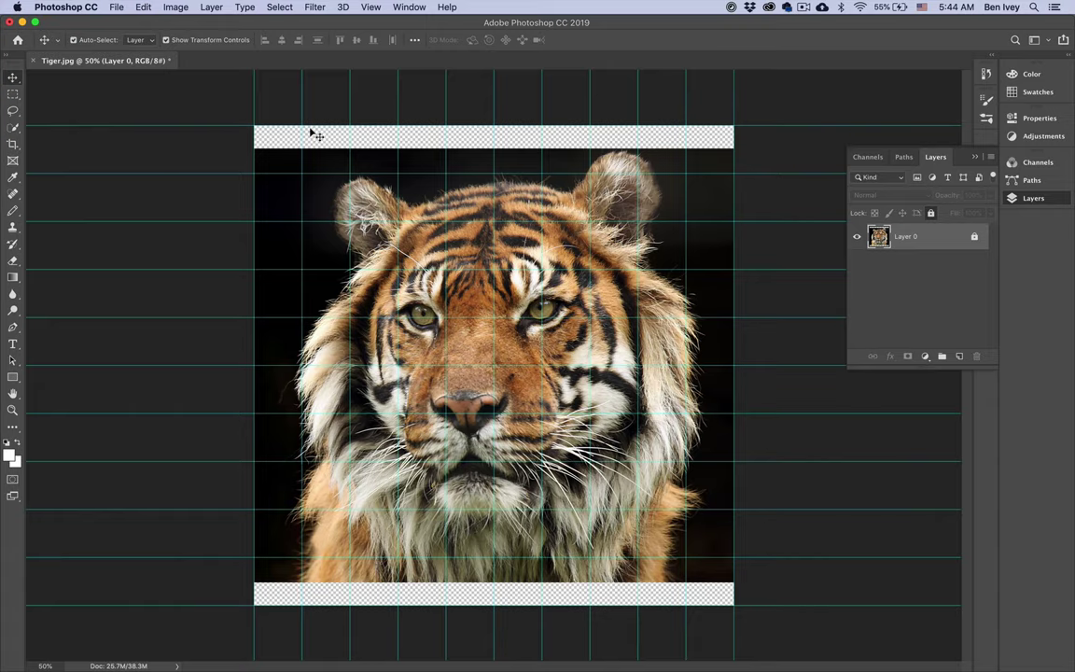
Step: Turn on rulers along the canvas edges
click(371, 6)
mouse_move(360, 217)
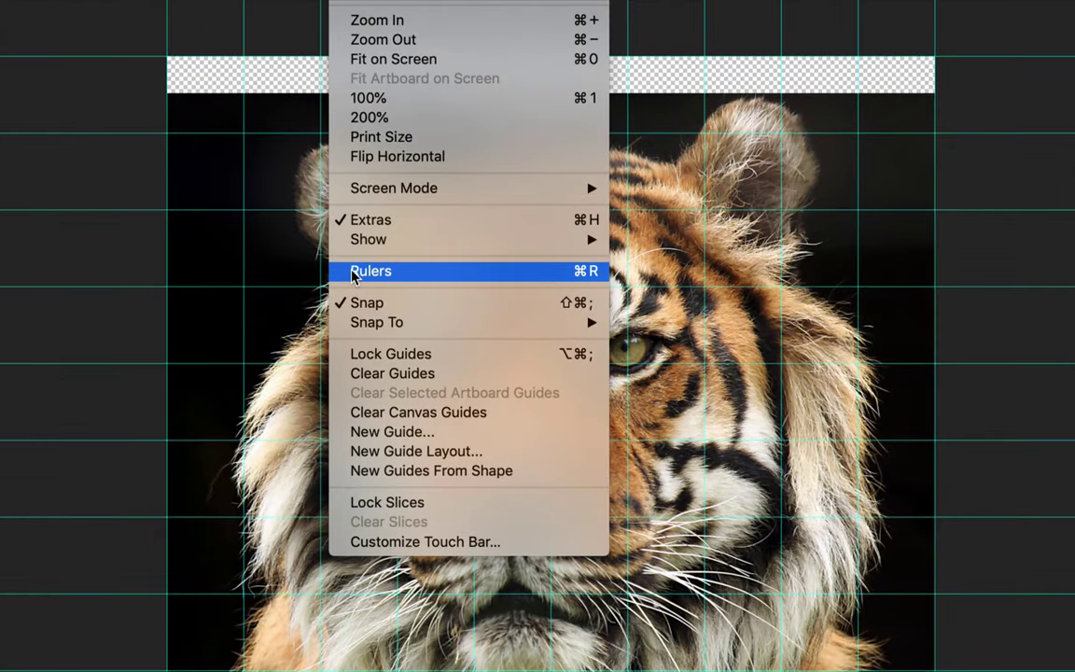
click(353, 271)
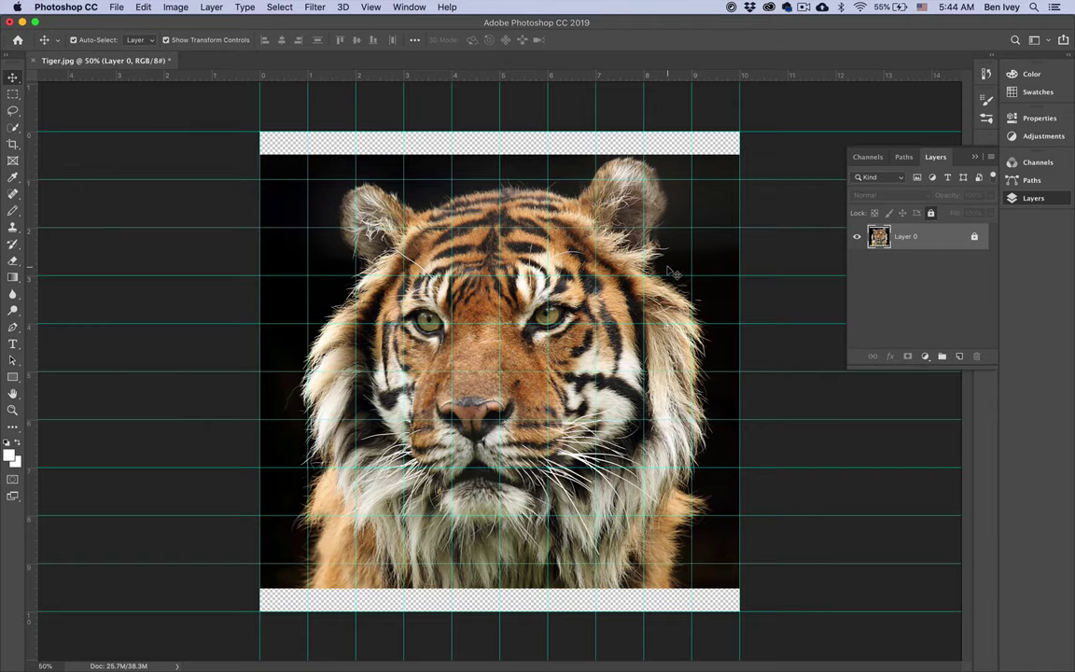
Step: Set up a new document at 10 by 10 inches and 300 pixels per inch
click(115, 8)
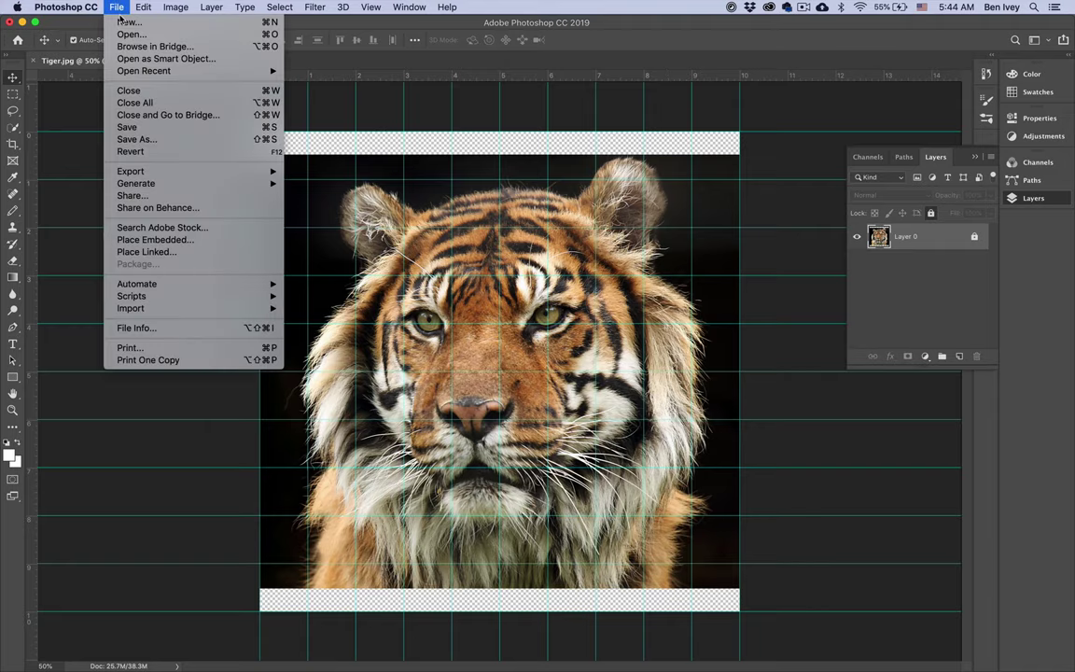
click(123, 21)
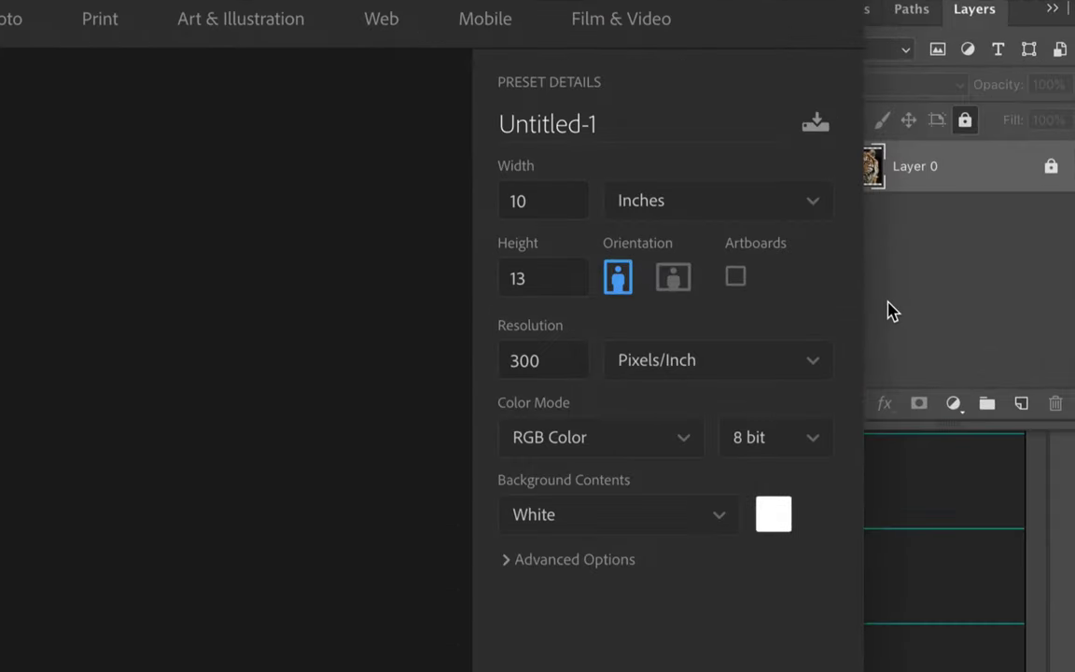
click(691, 201)
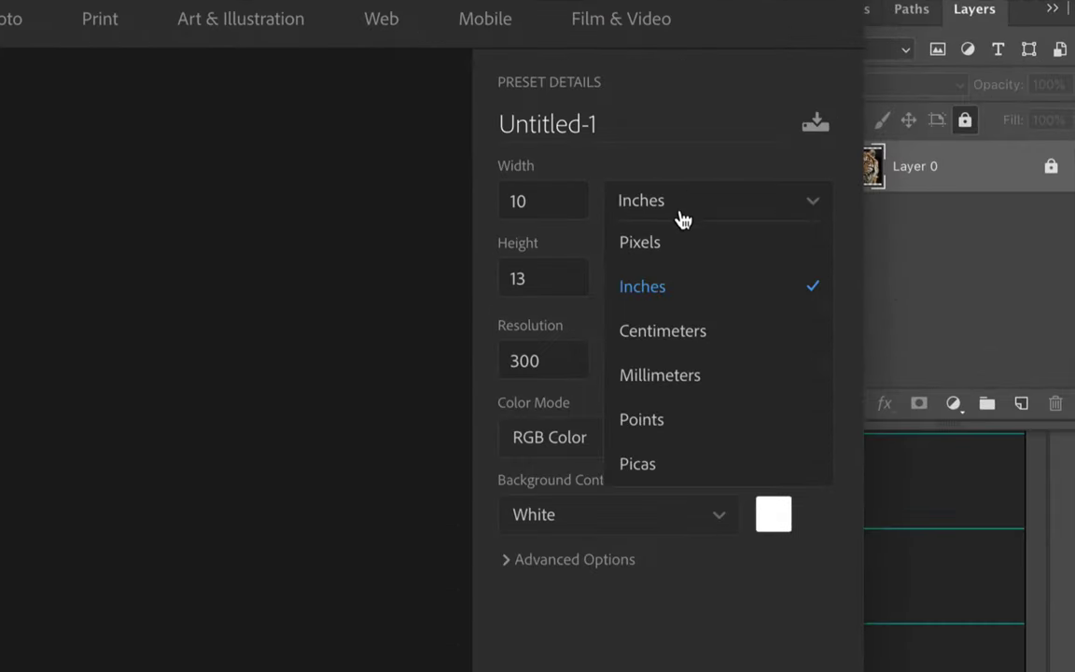
click(545, 187)
double_click(545, 199)
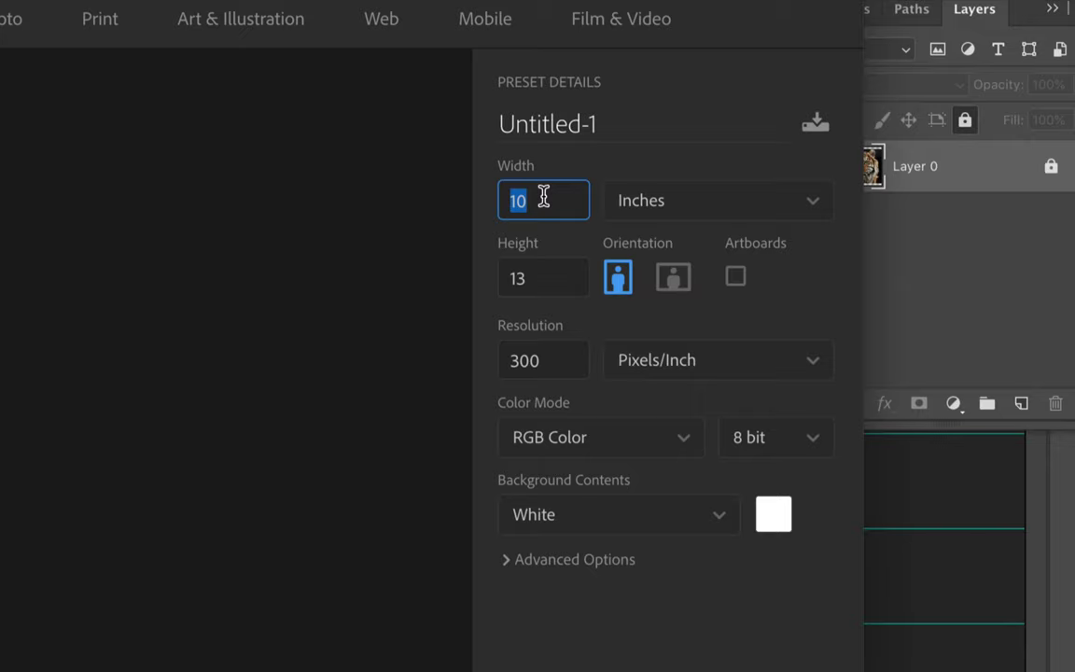
double_click(545, 282)
text(10)
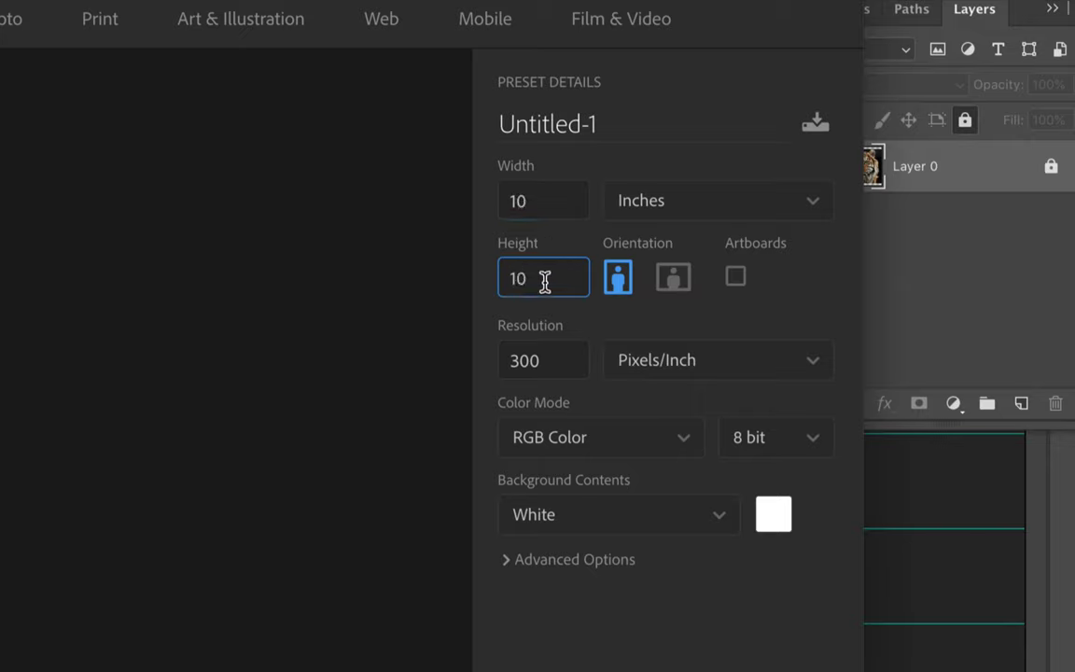
click(555, 347)
double_click(555, 347)
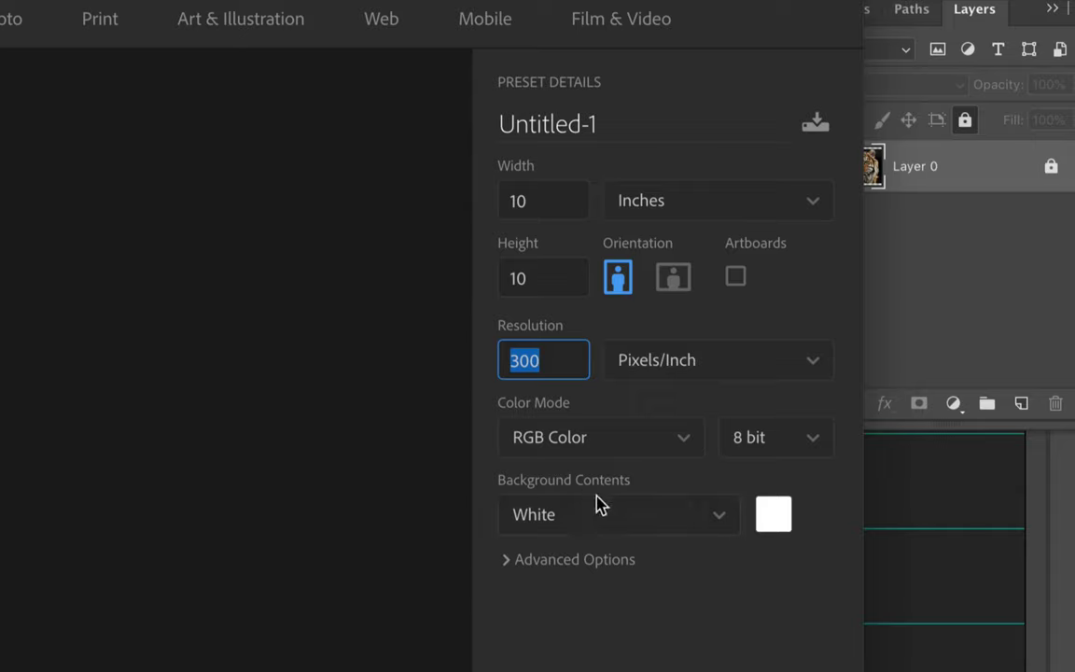
Step: Keep White background contents and create the Untitled-1 document
click(716, 523)
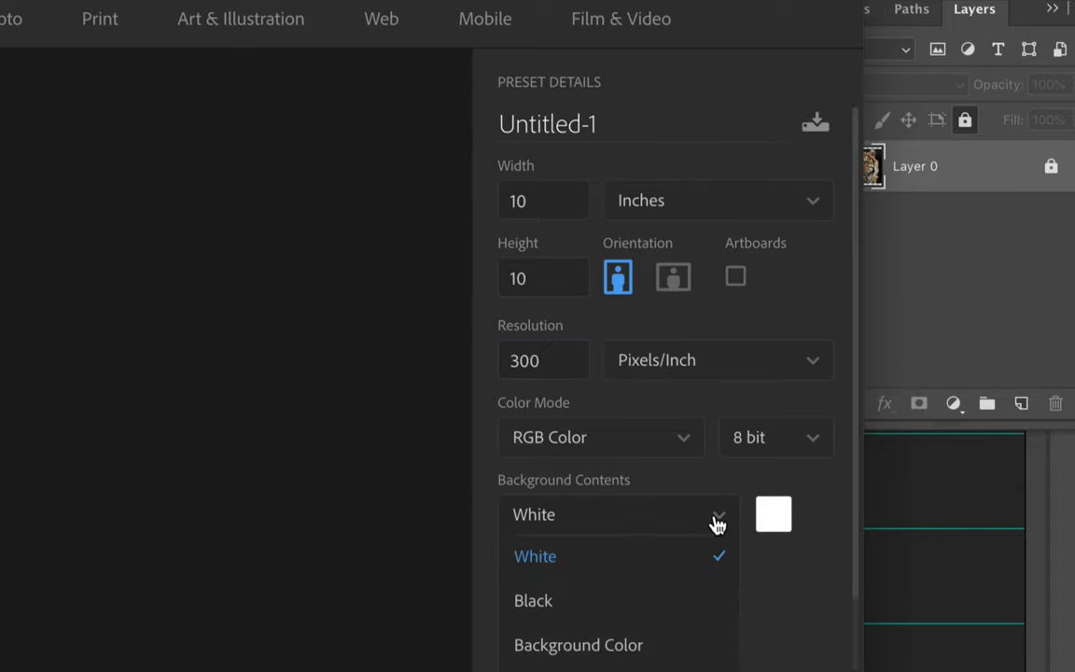
scroll(644, 571, down, 1)
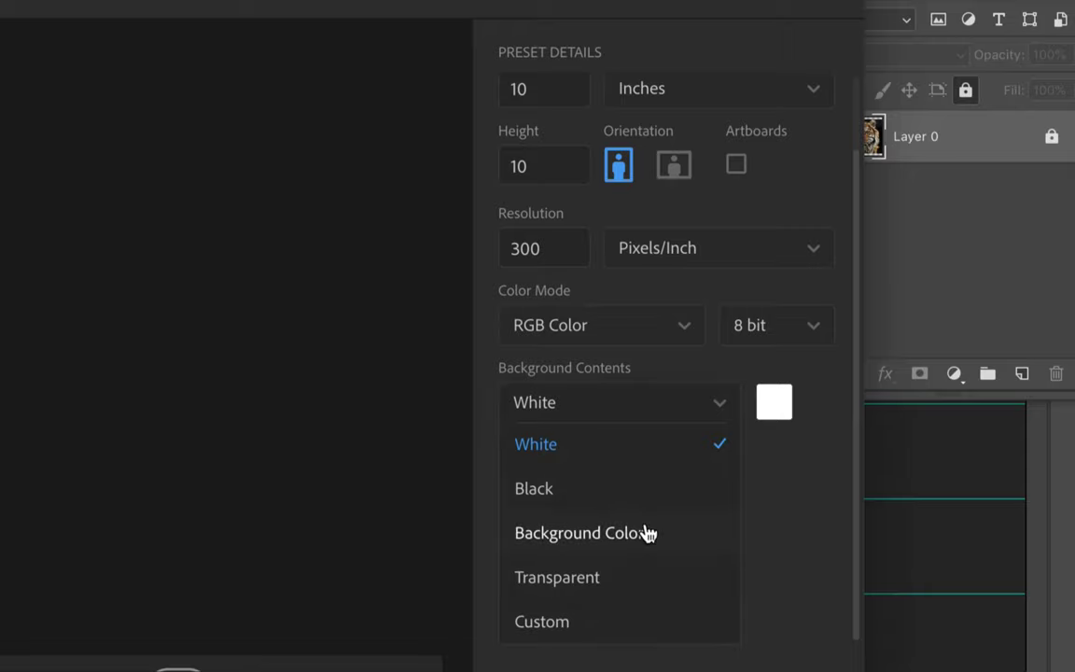
click(780, 476)
scroll(755, 474, up, 1)
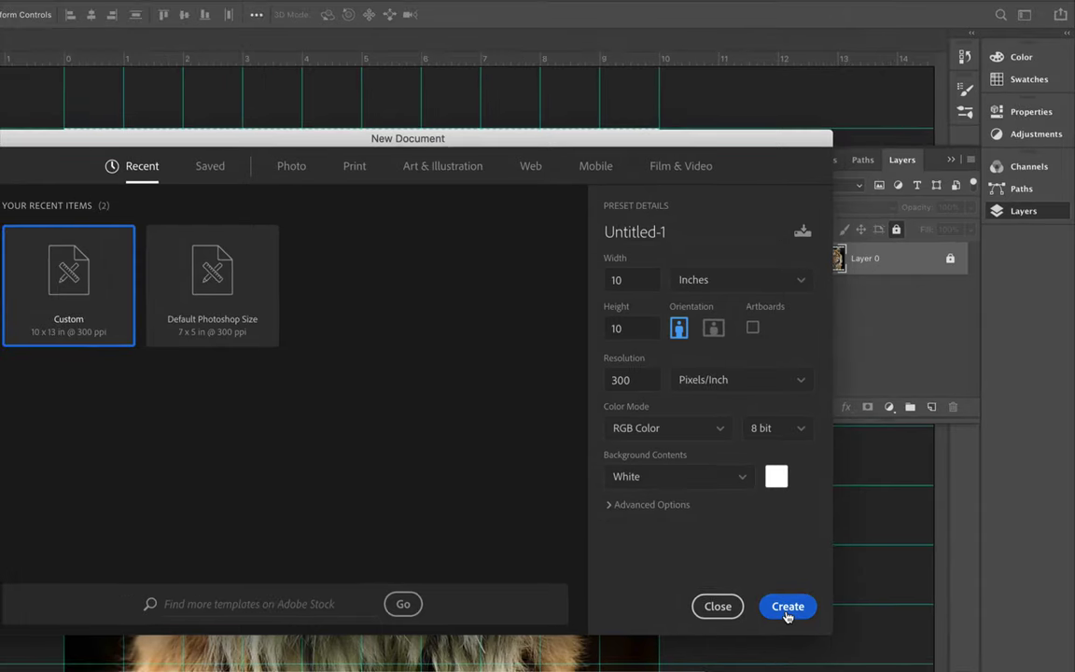
click(786, 608)
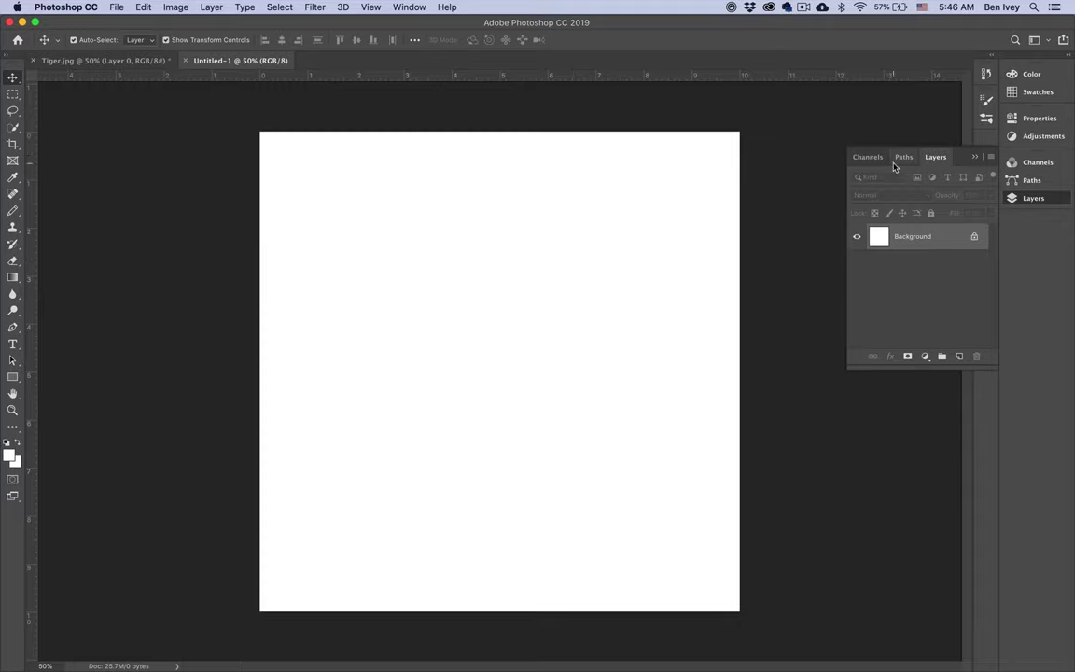
Step: Pick a dark grey foreground colour and paint-bucket fill the white Untitled-1 canvas with it
click(1036, 72)
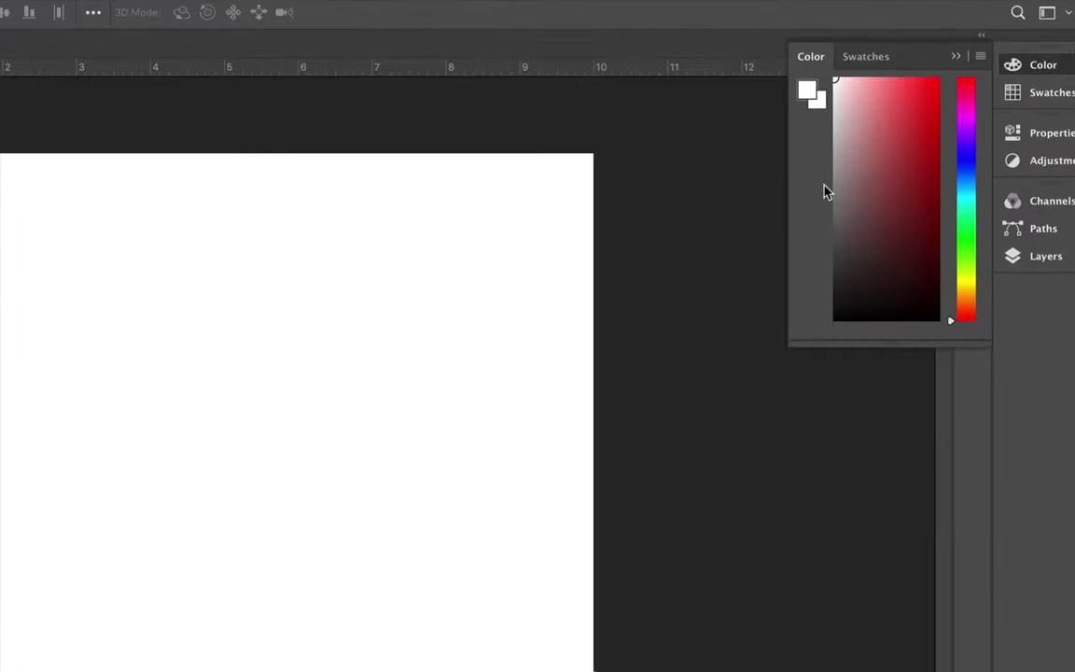
click(895, 156)
mouse_move(835, 190)
mouse_down()
mouse_move(811, 216)
mouse_move(808, 199)
mouse_move(802, 230)
mouse_move(837, 240)
mouse_move(835, 231)
mouse_up()
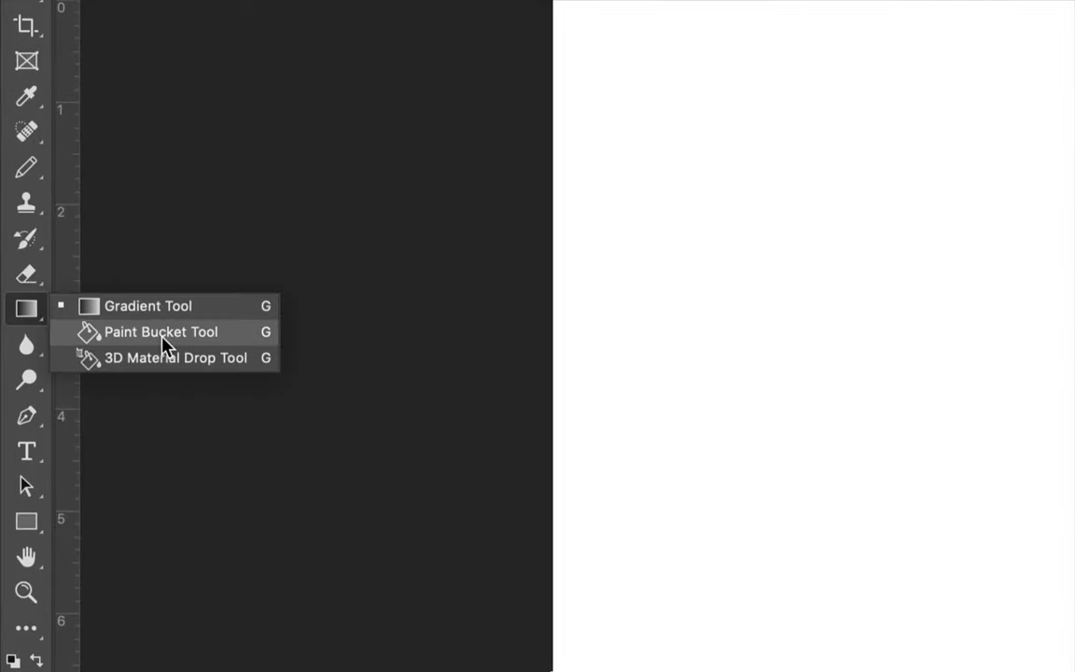
click(163, 338)
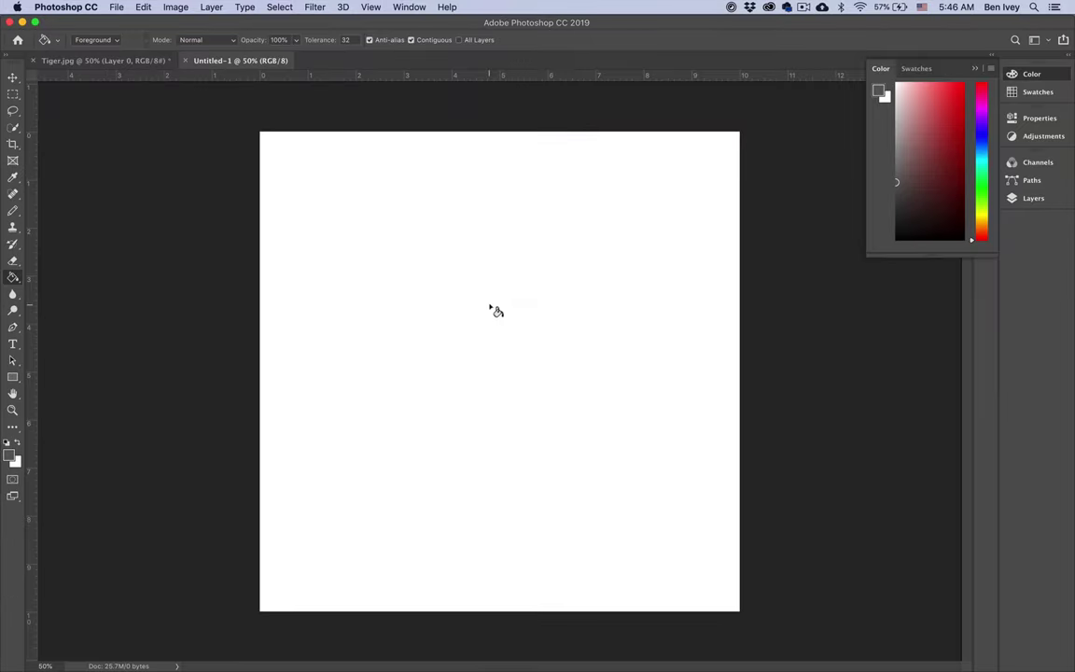
click(495, 311)
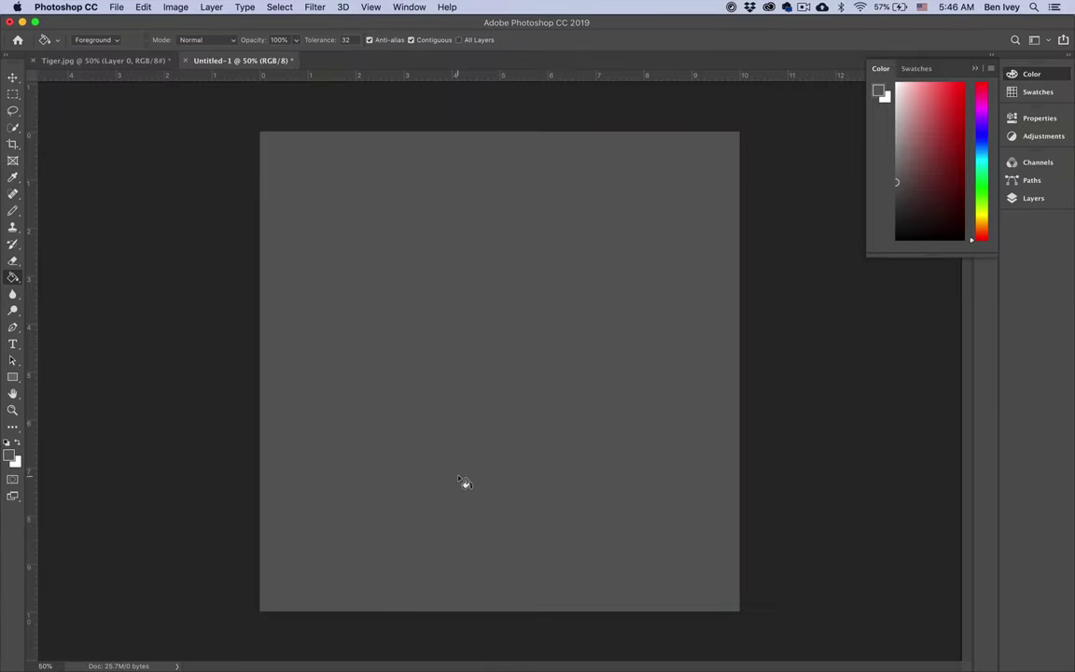
click(13, 78)
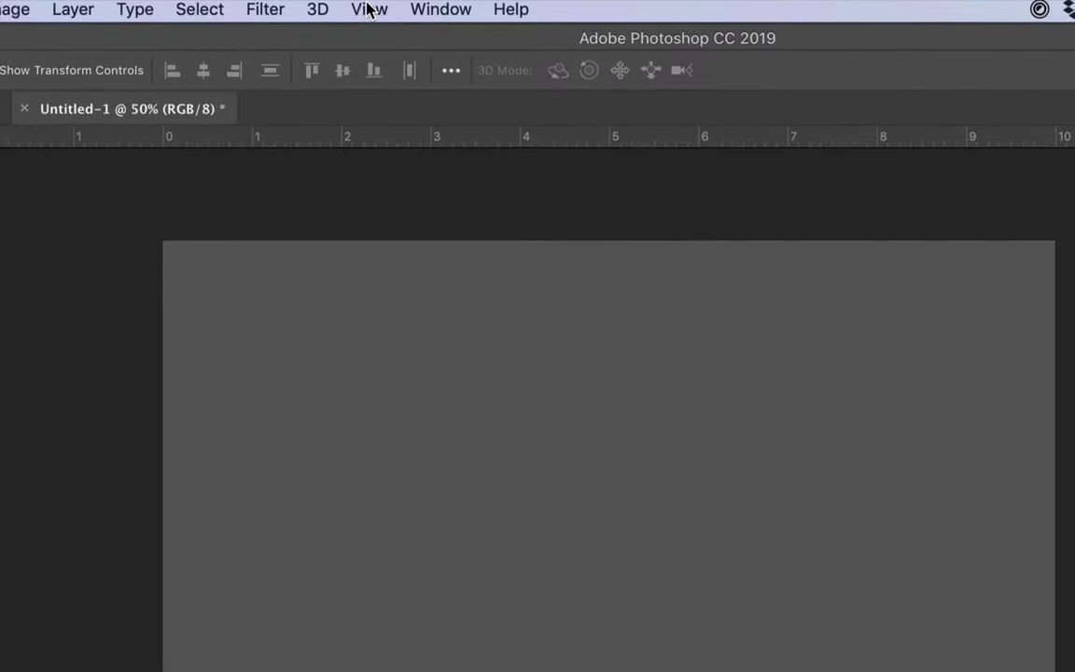
Step: Apply a 10-column by 10-row New Guide Layout to the grey canvas
click(371, 7)
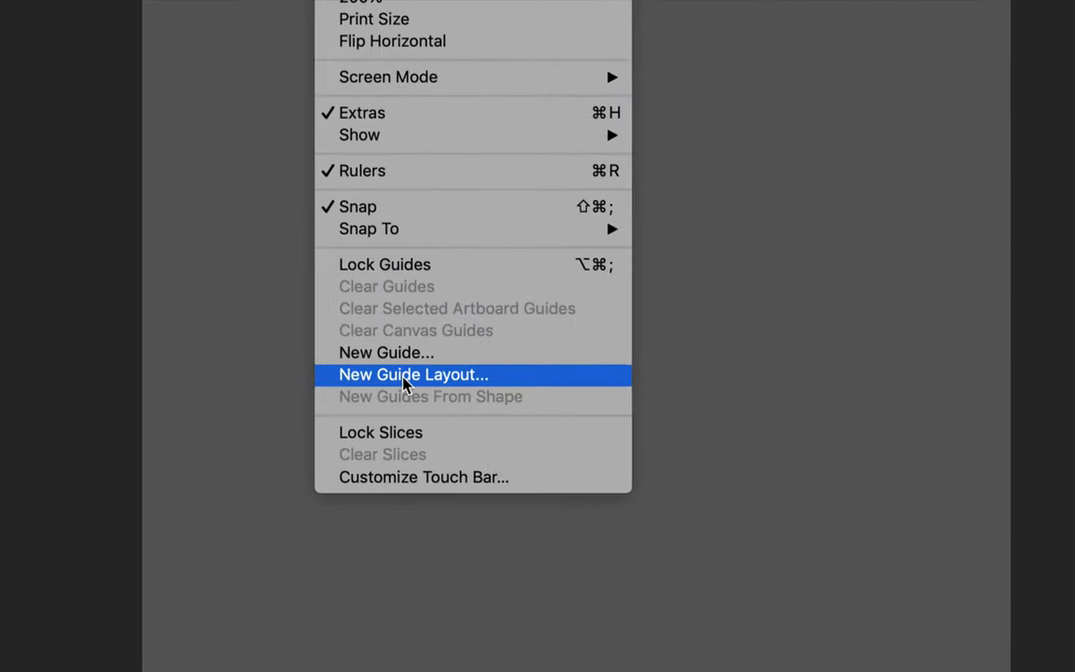
click(407, 372)
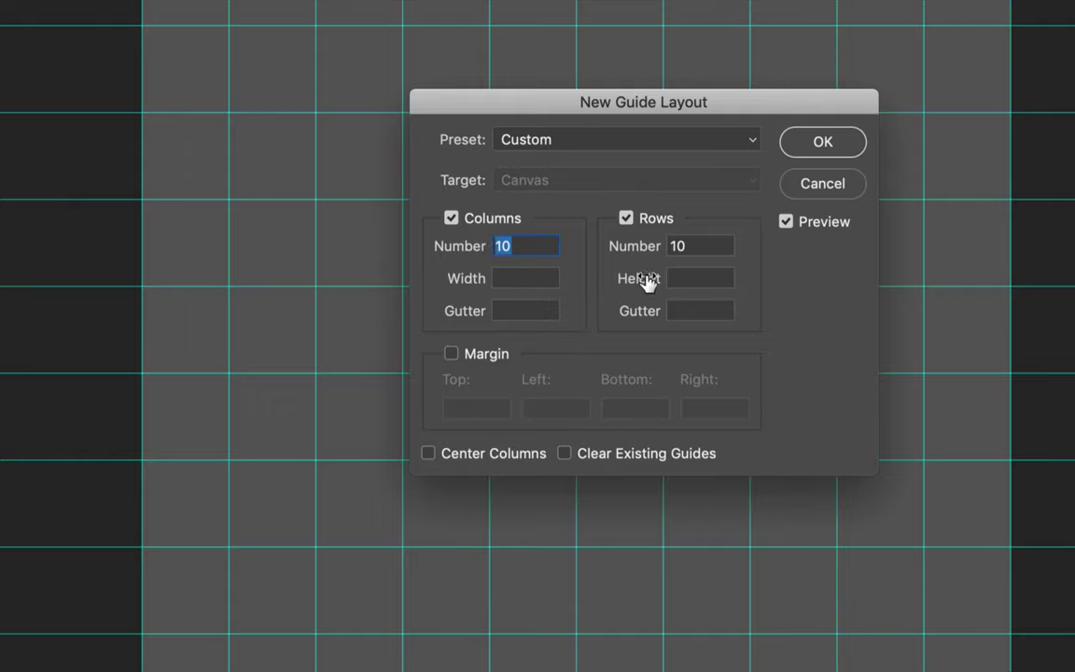
click(823, 143)
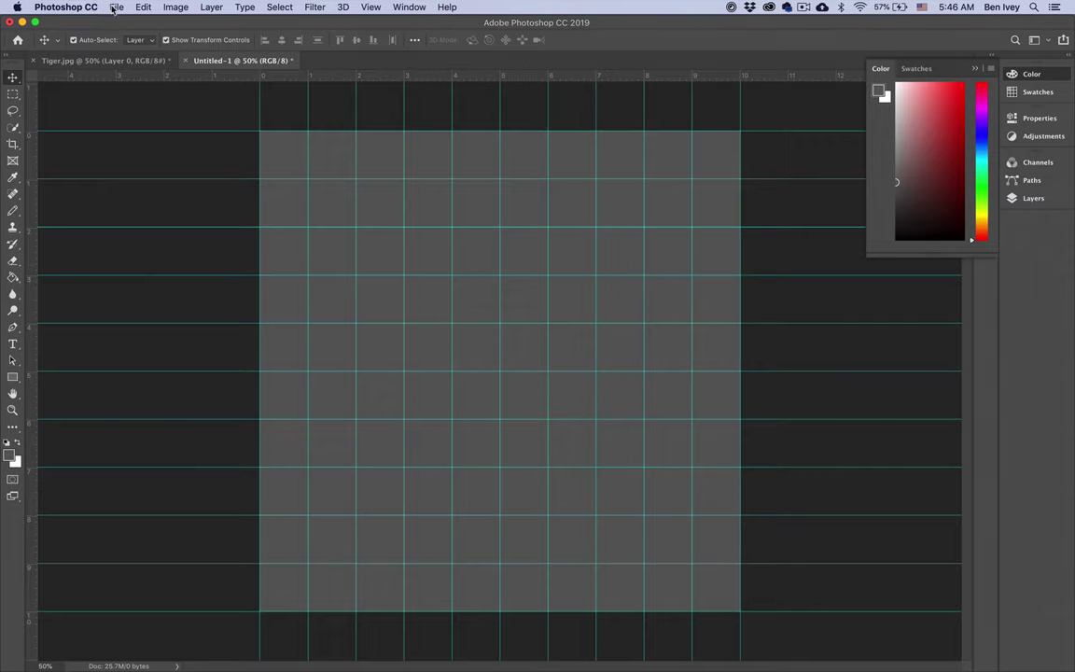
Step: Save Untitled-1 in Ref Photos as a .psd named with the author's name plus AnimalSketch
click(115, 7)
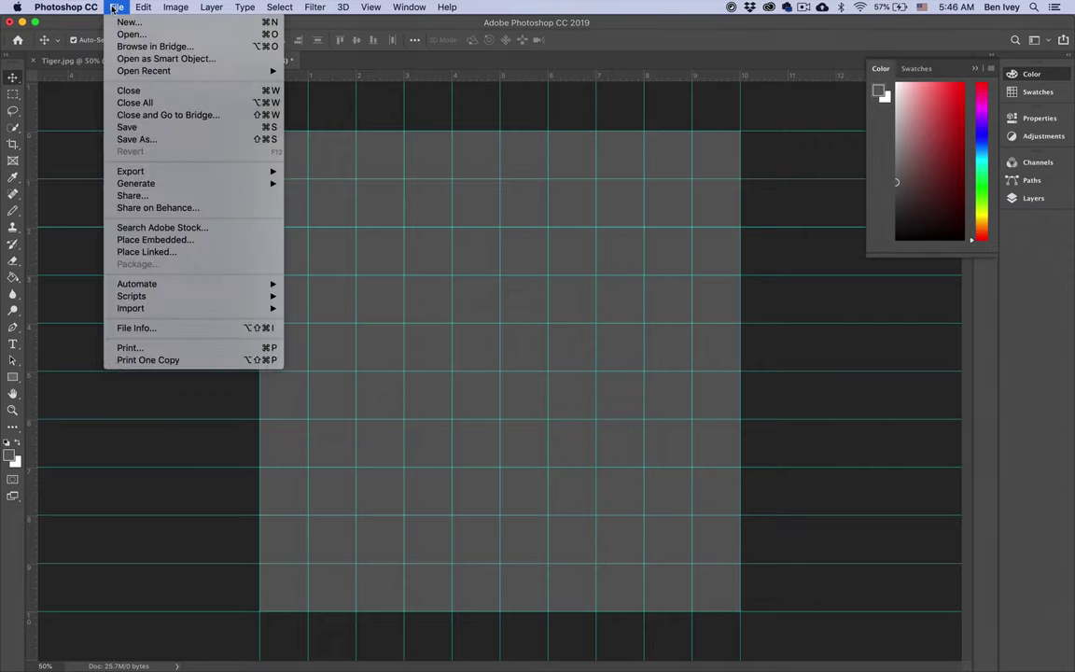
click(163, 127)
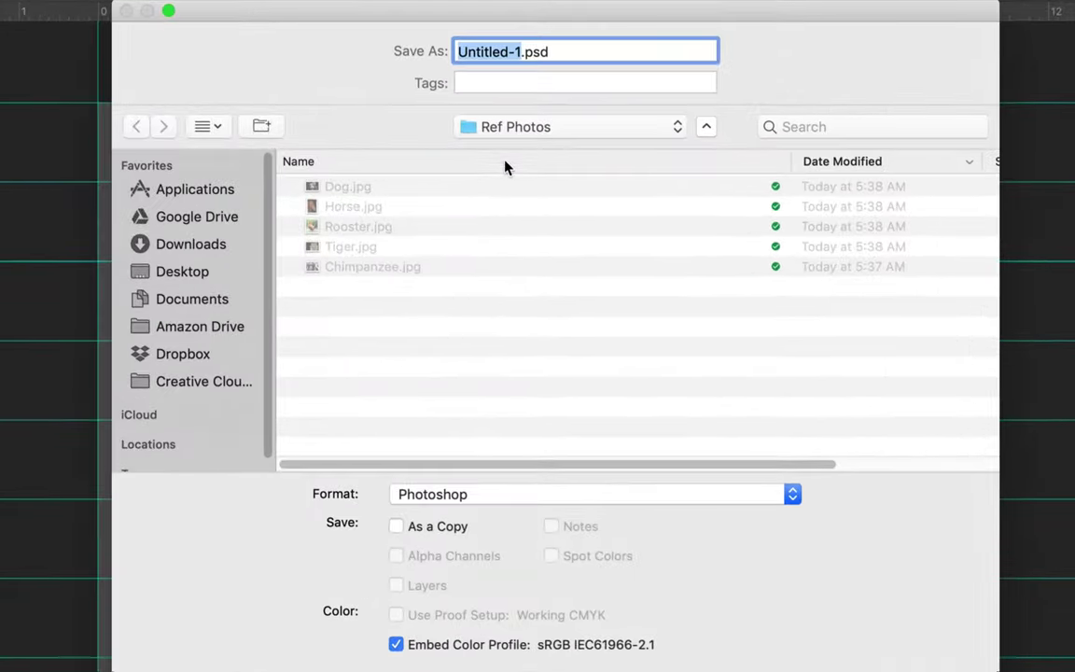
text(Ivey-Anim)
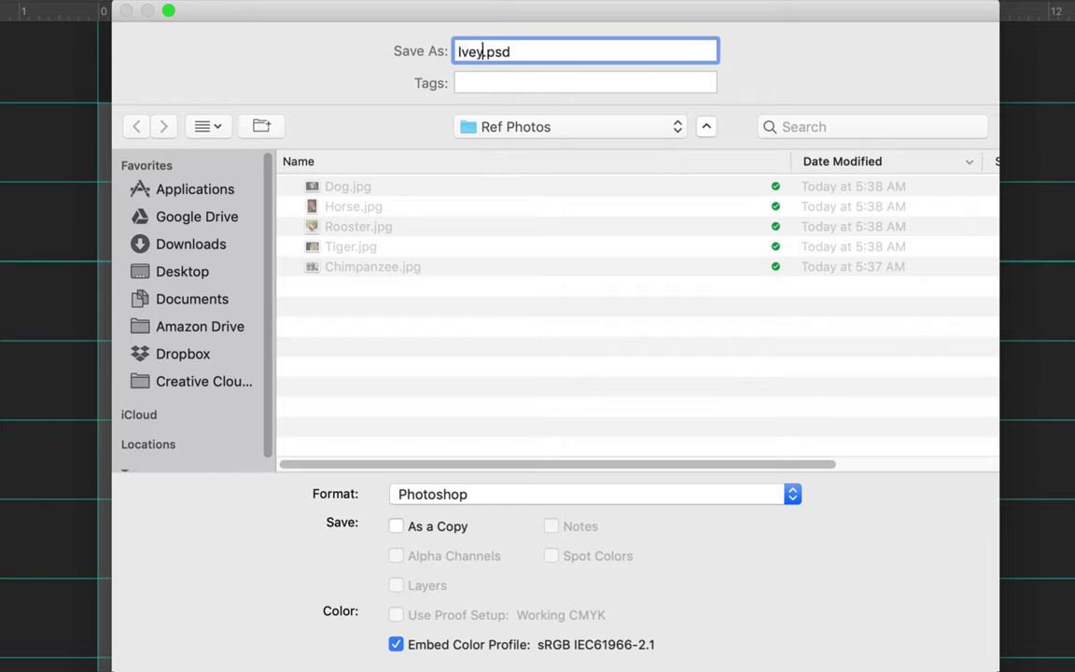
text(alSketch)
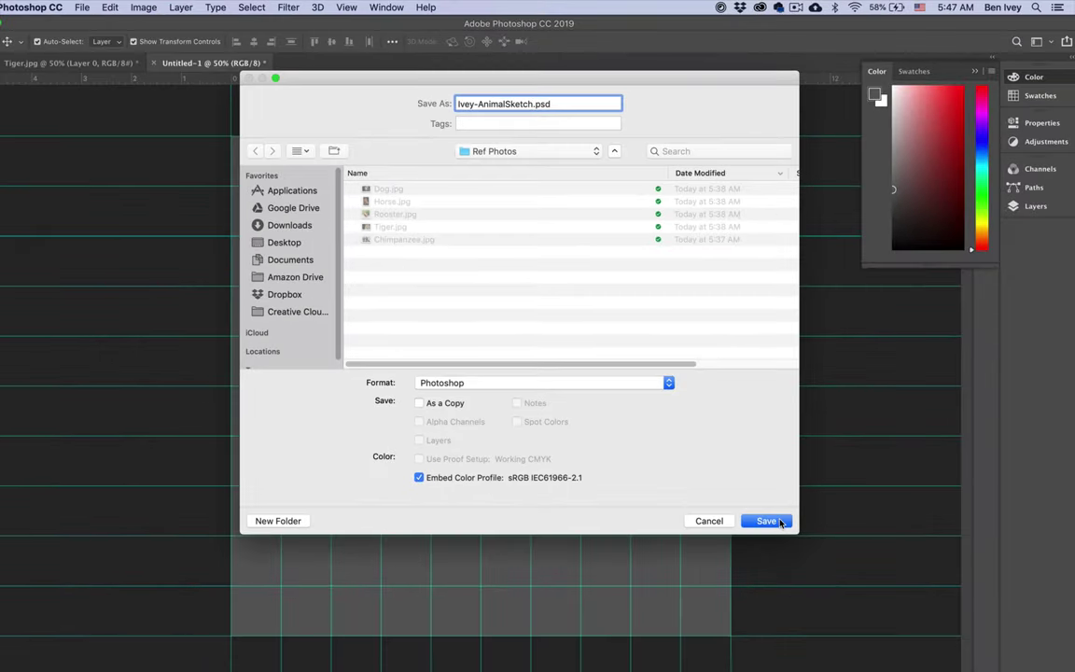
click(761, 519)
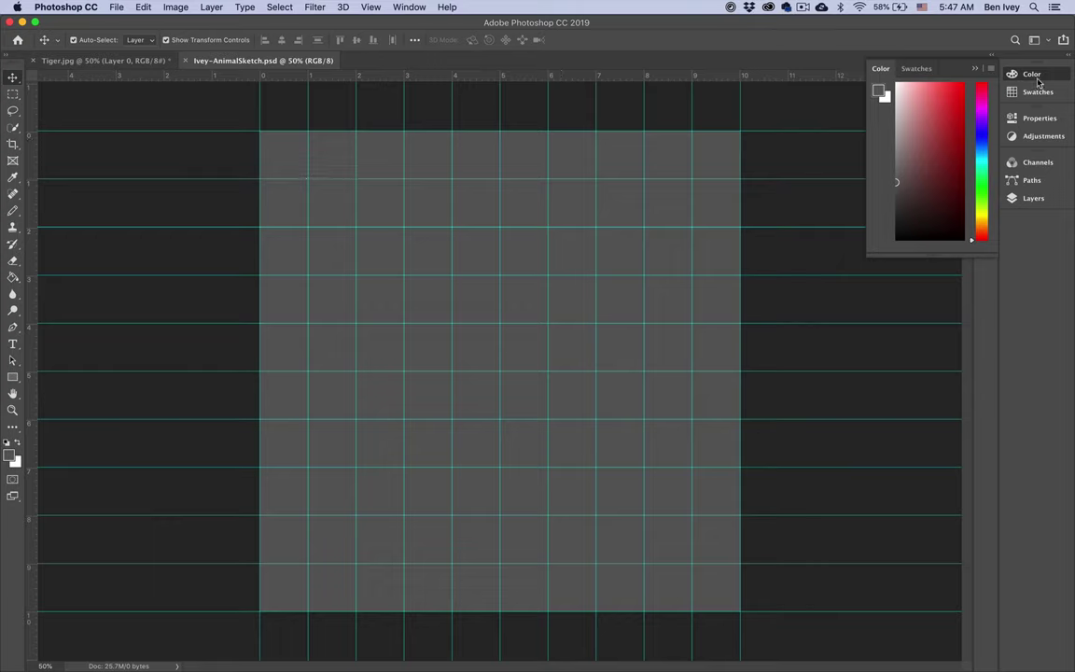
Step: Collapse the floating Color/Swatches panel to its dock icon
click(974, 68)
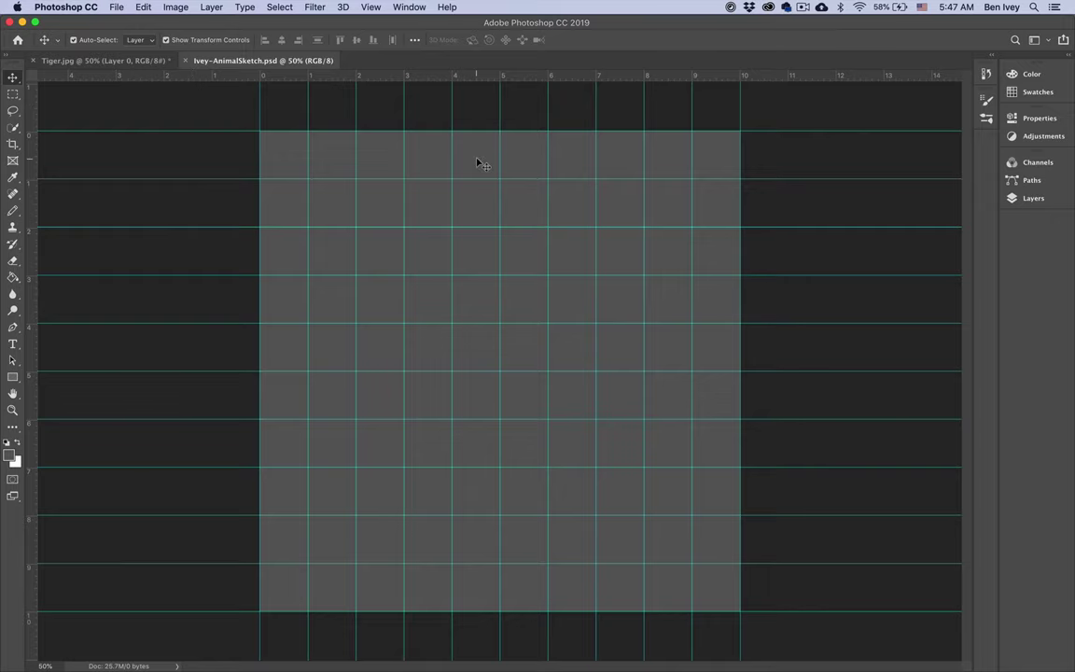
Step: Tile the two documents 2-up Vertical, with the sketch in a wider right-hand pane
click(406, 8)
mouse_move(408, 27)
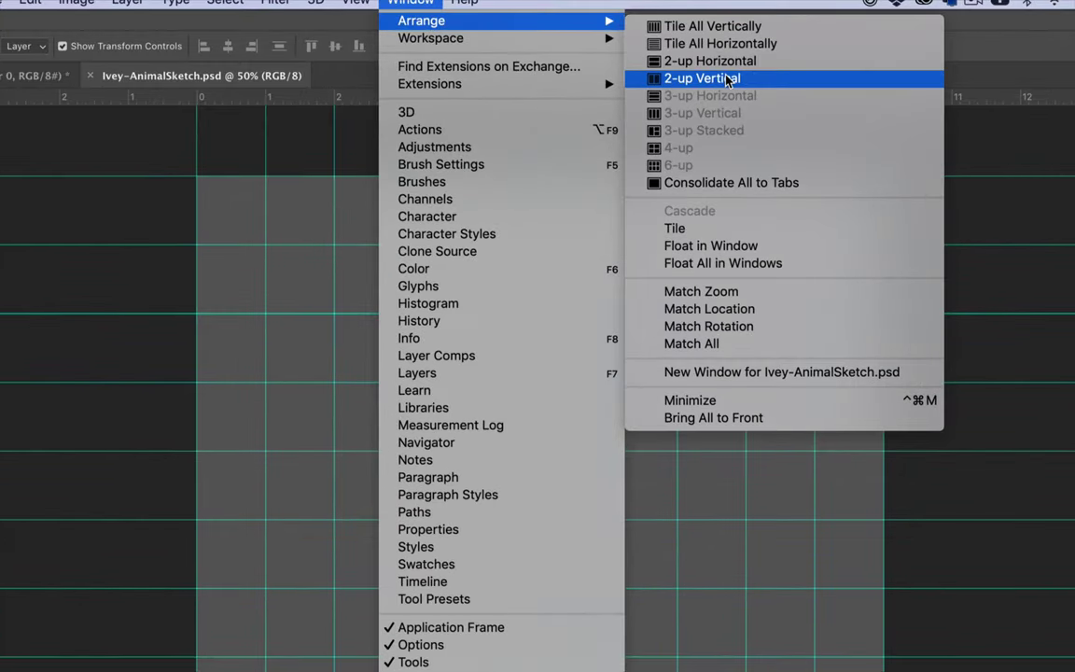
click(770, 80)
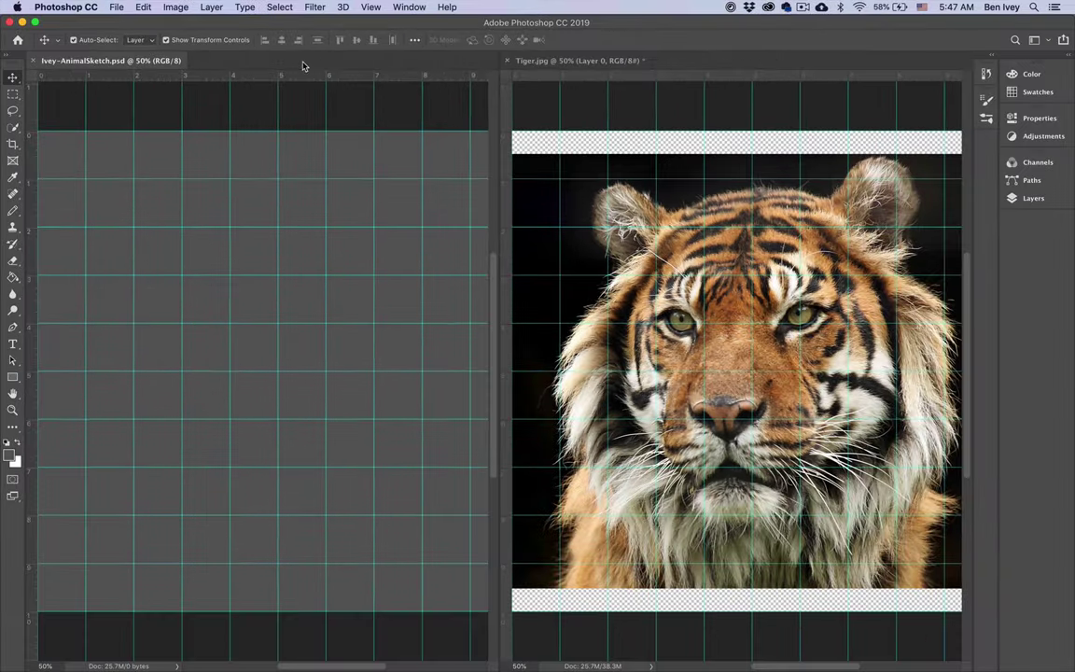
drag(278, 64, 970, 91)
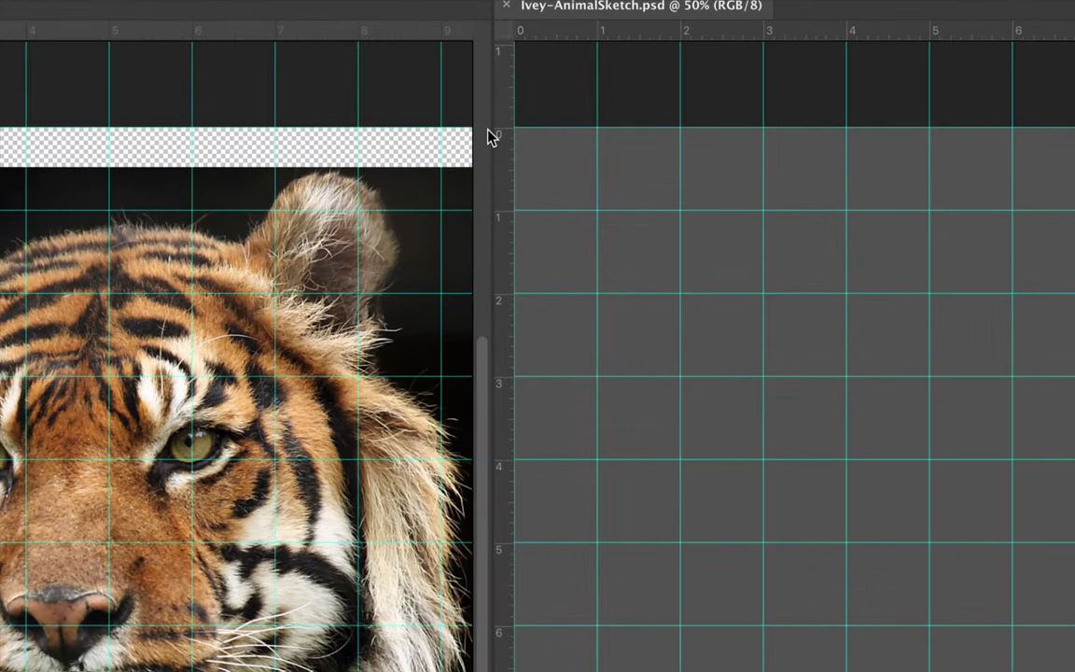
drag(492, 135, 143, 191)
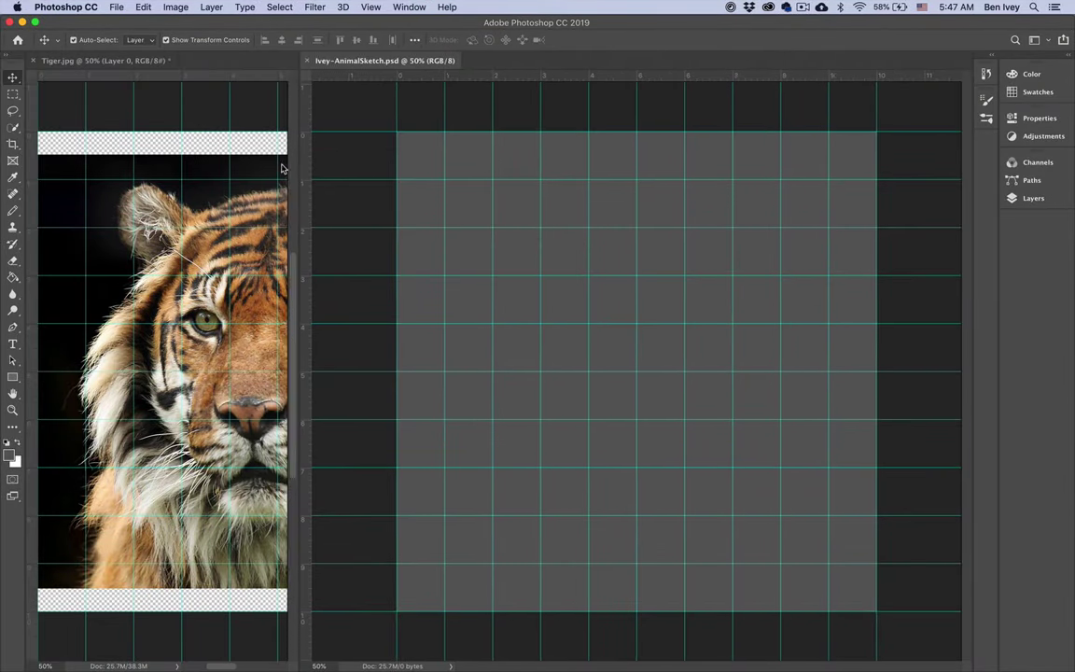
drag(283, 169, 252, 172)
Step: Zoom the tiger photo out to show it whole, then make the sketch active again
click(146, 156)
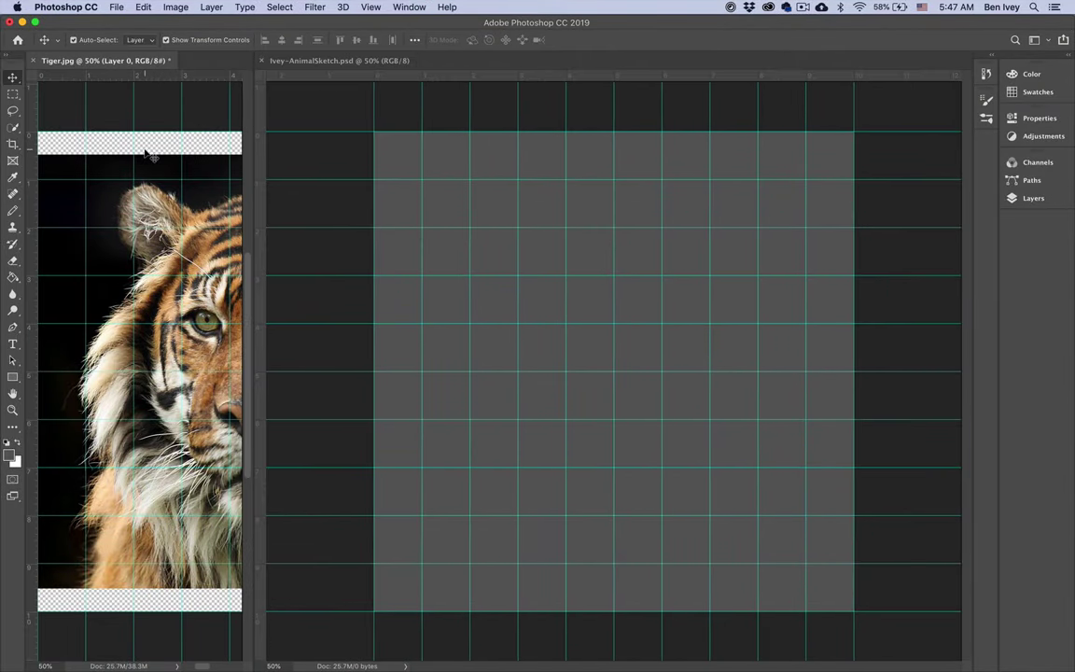
scroll(68, 217, down, 3)
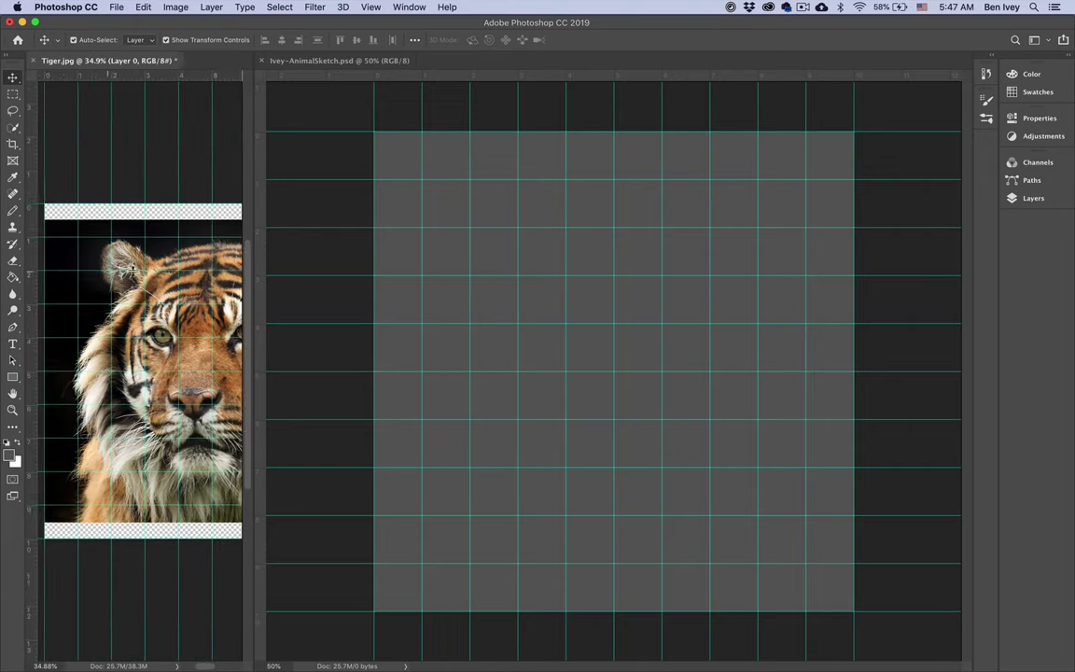
scroll(134, 271, down, 5)
scroll(134, 271, down, 2)
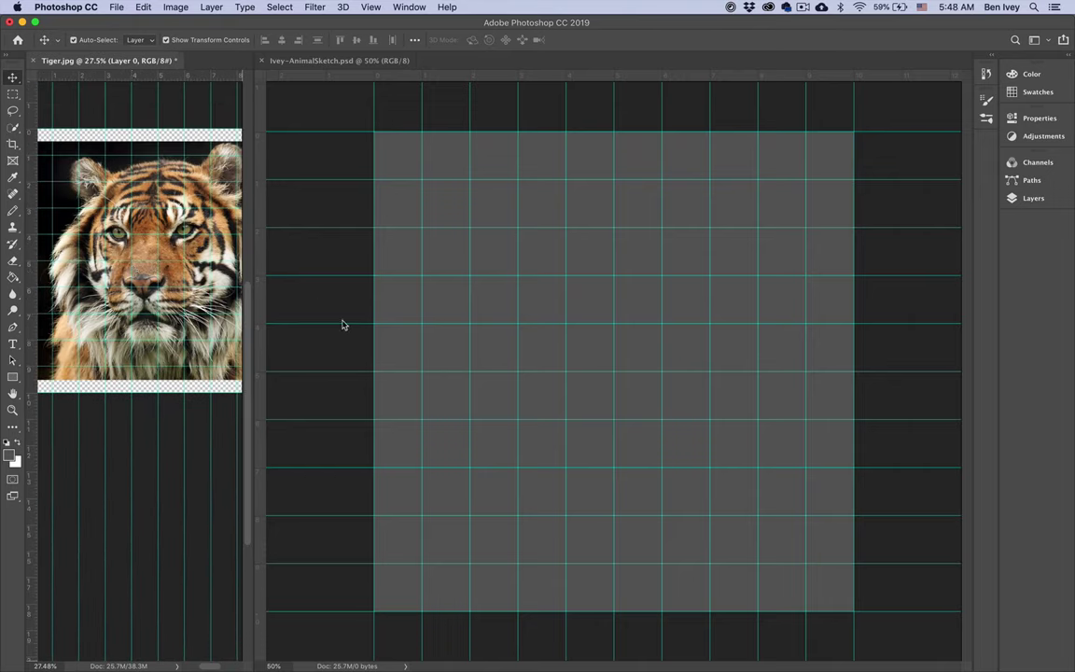
click(310, 280)
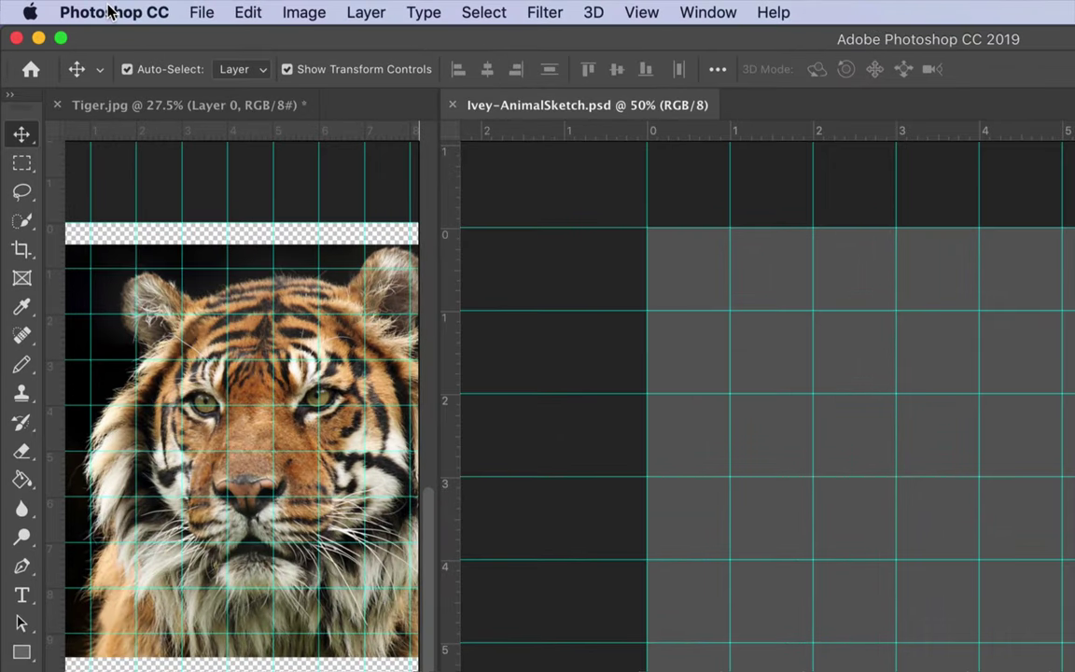
Step: Set the canvas guides to Light Gray, keeping the Dashed style, in Guides, Grid & Slices preferences
click(64, 6)
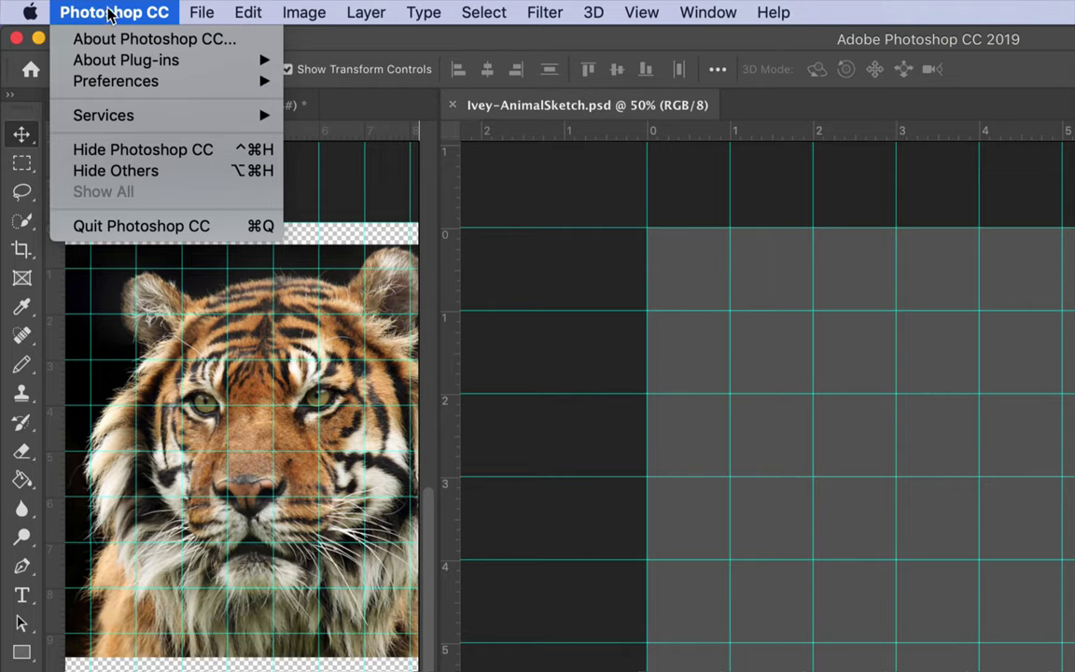
mouse_move(109, 86)
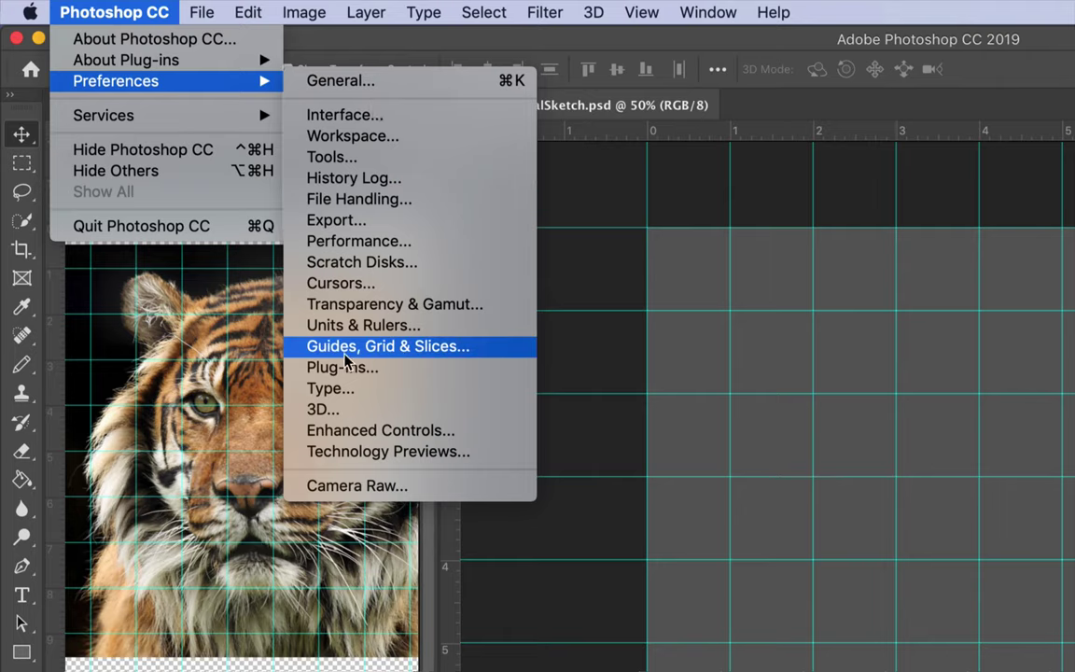
click(464, 352)
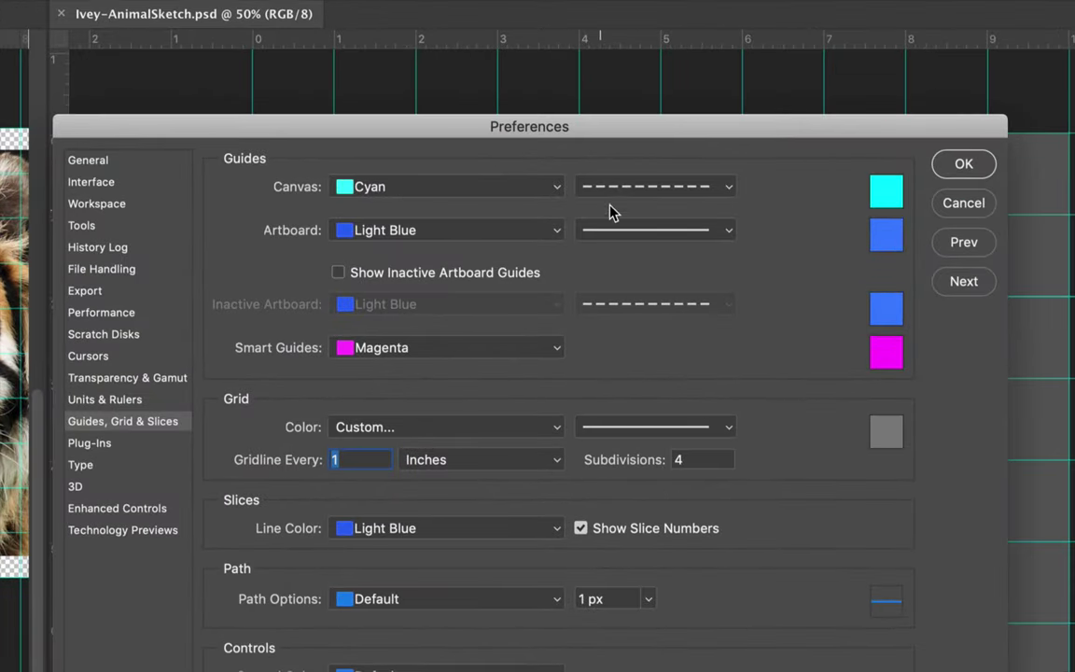
click(637, 192)
click(656, 178)
click(654, 190)
click(646, 213)
click(418, 190)
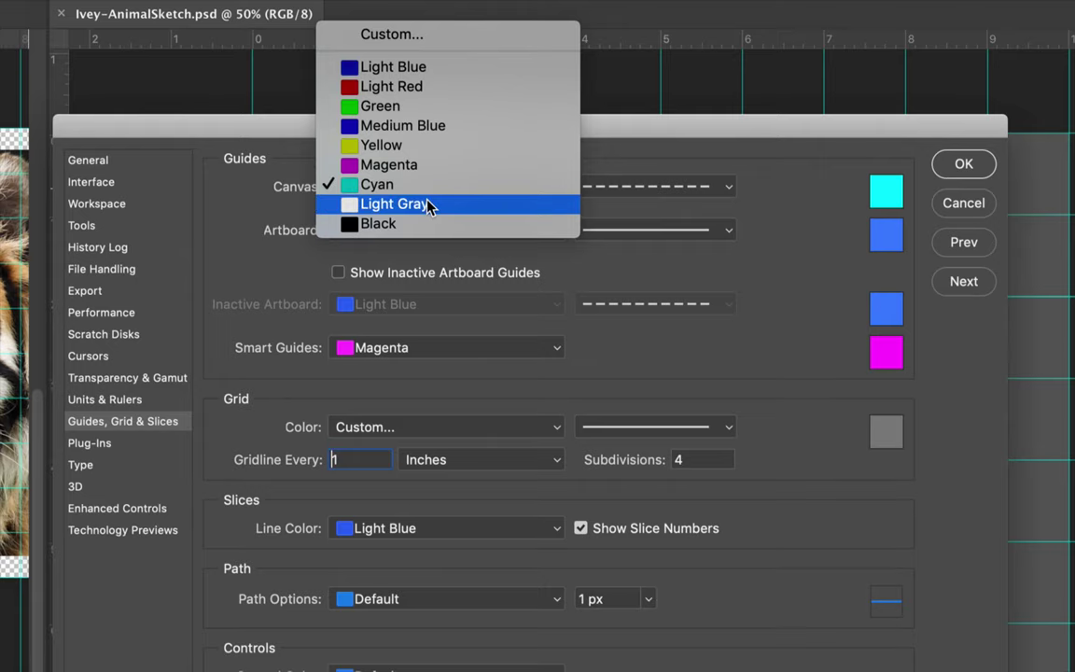
click(428, 204)
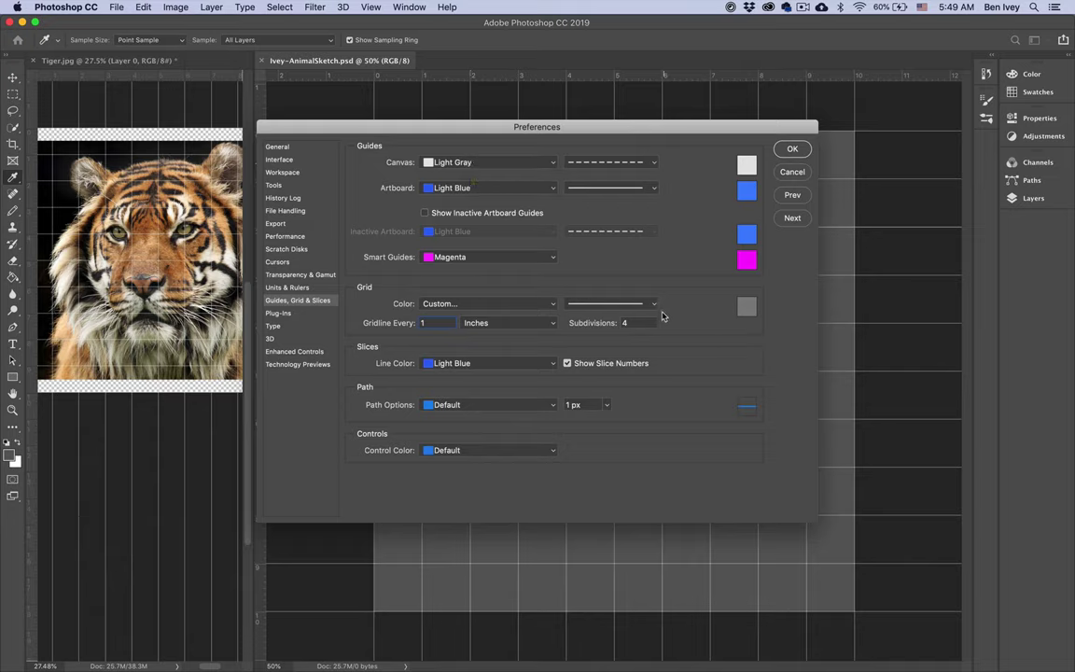
click(792, 150)
key(v)
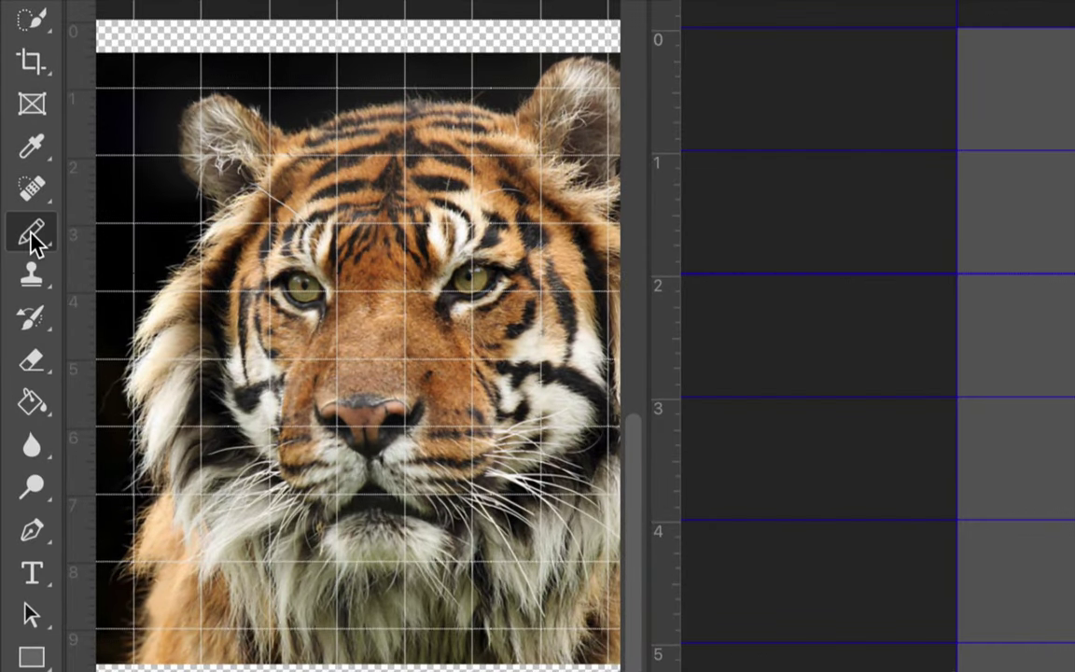
Step: Switch to the Pencil tool and load the Charcoal Pencil tip from Legacy Dry Media Brushes
right_click(32, 237)
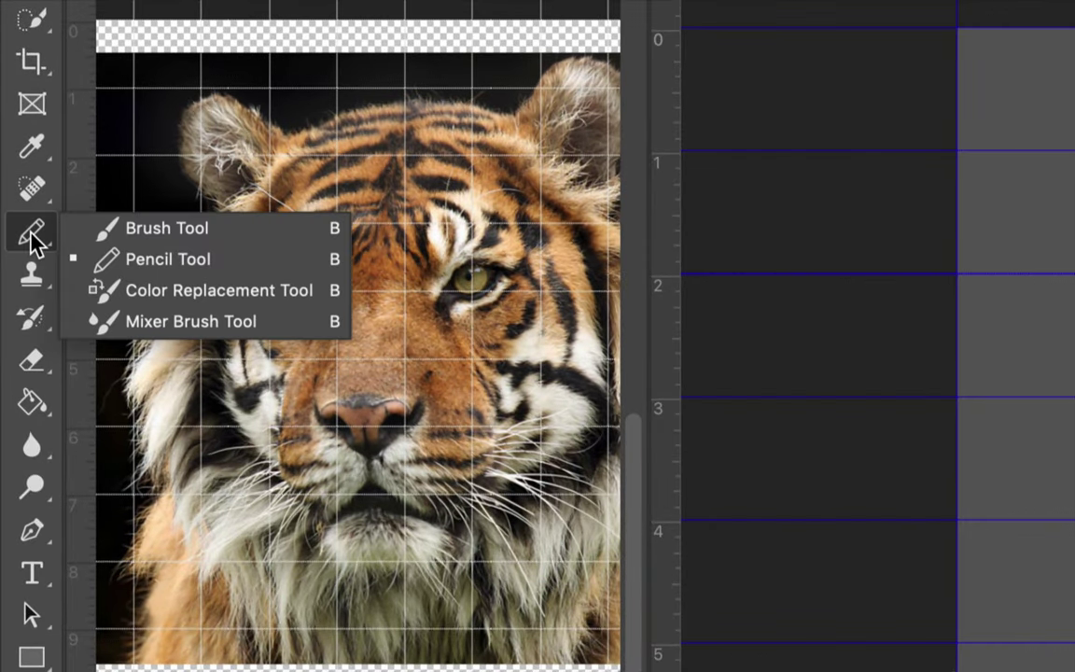
click(160, 265)
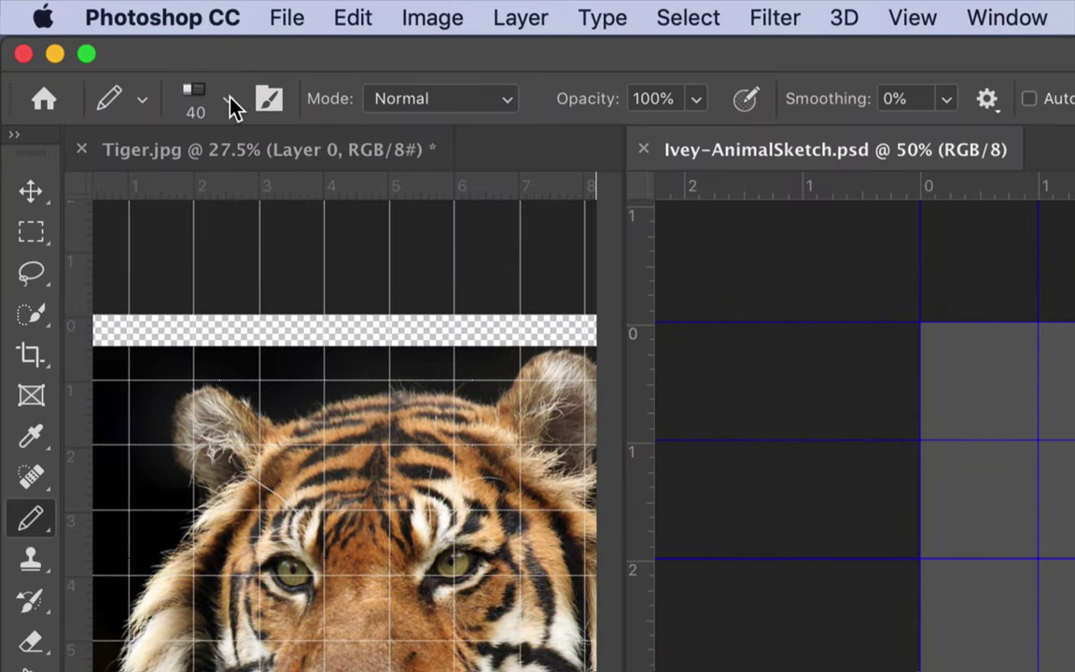
click(99, 44)
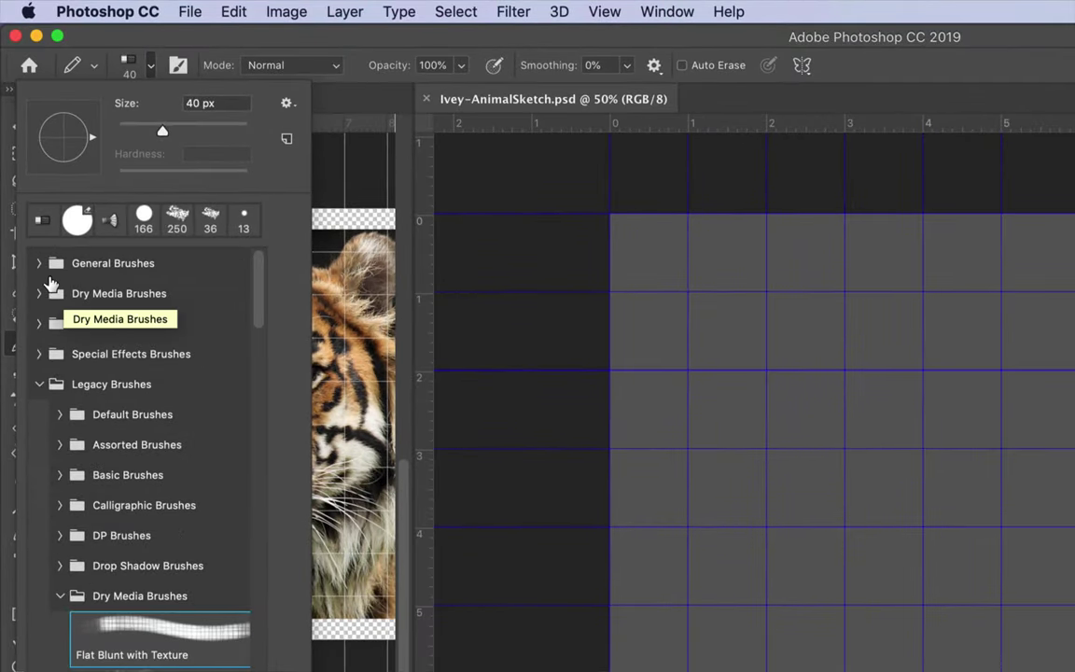
click(39, 263)
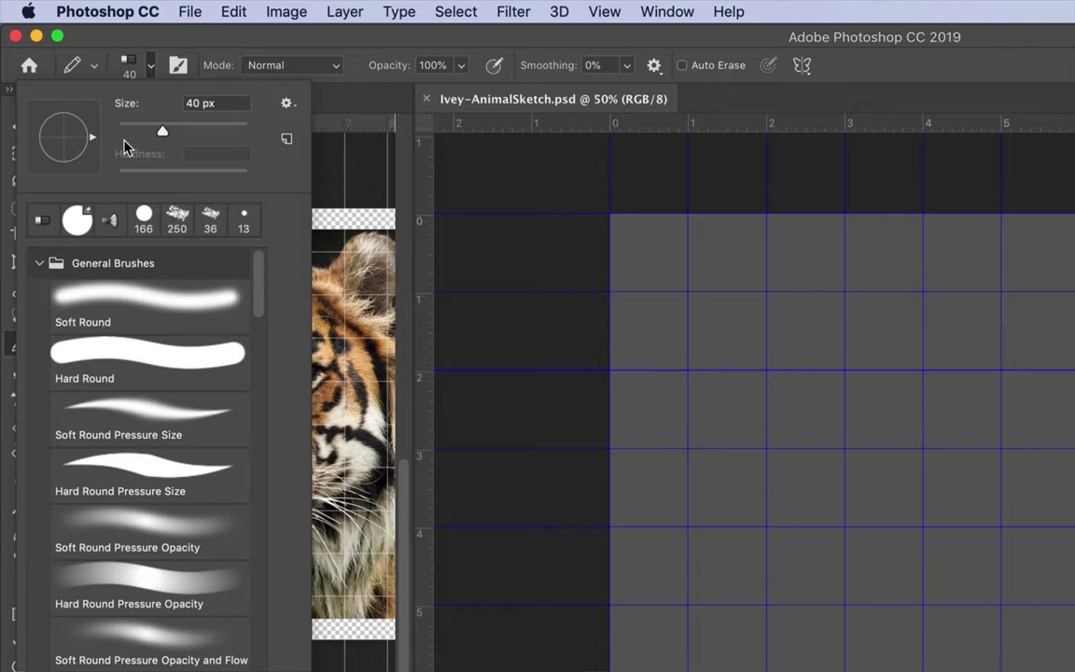
click(38, 263)
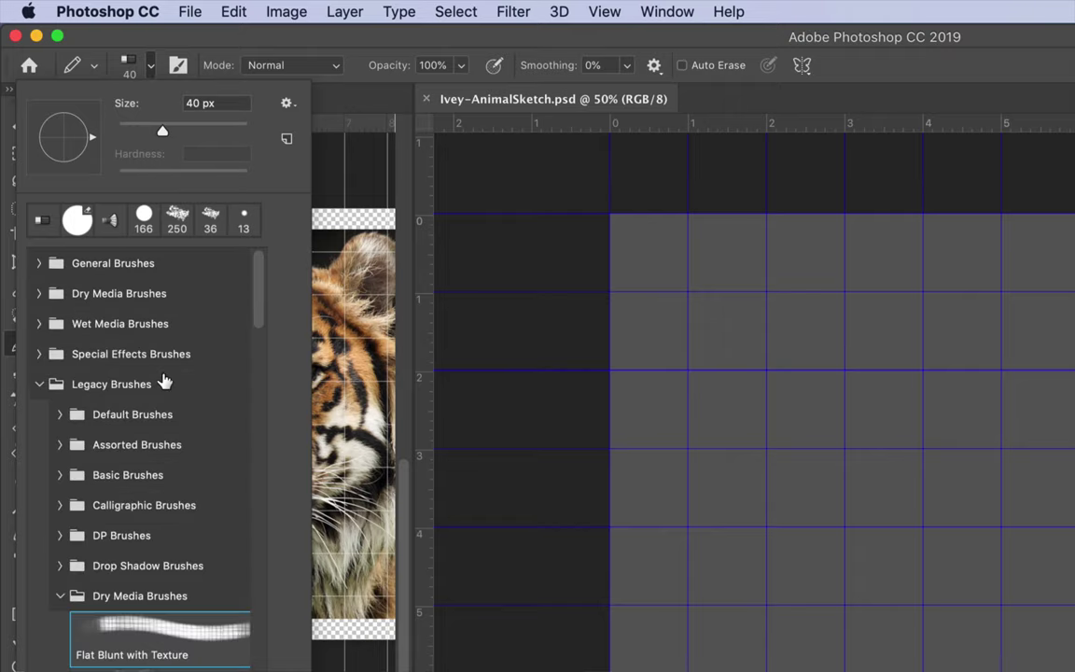
click(99, 382)
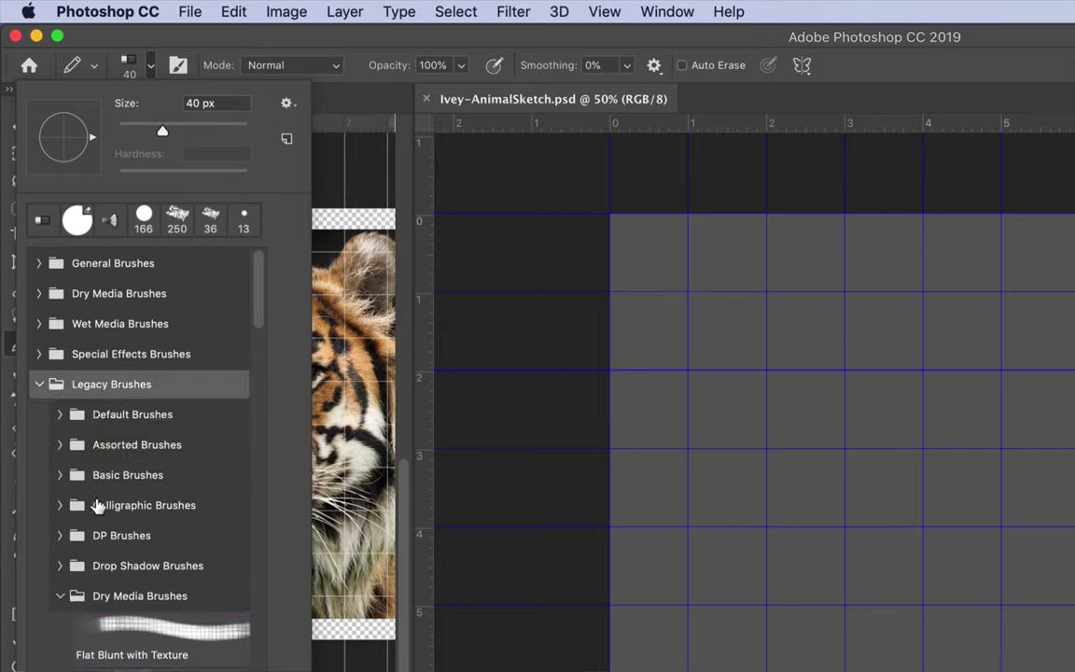
scroll(96, 499, down, 10)
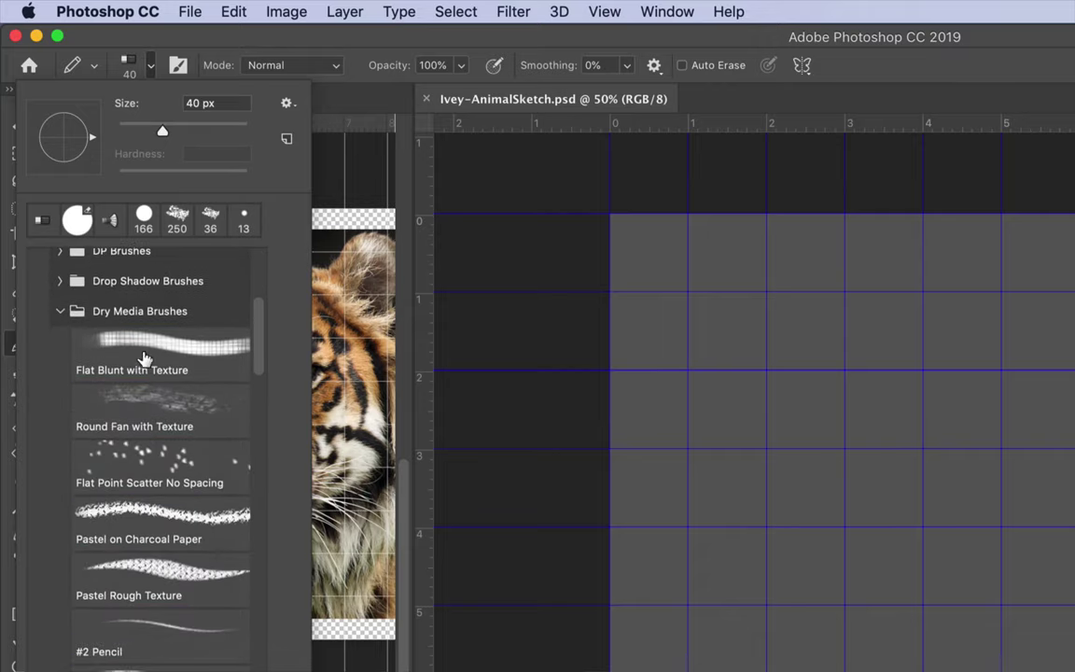
scroll(129, 443, down, 12)
scroll(145, 499, down, 5)
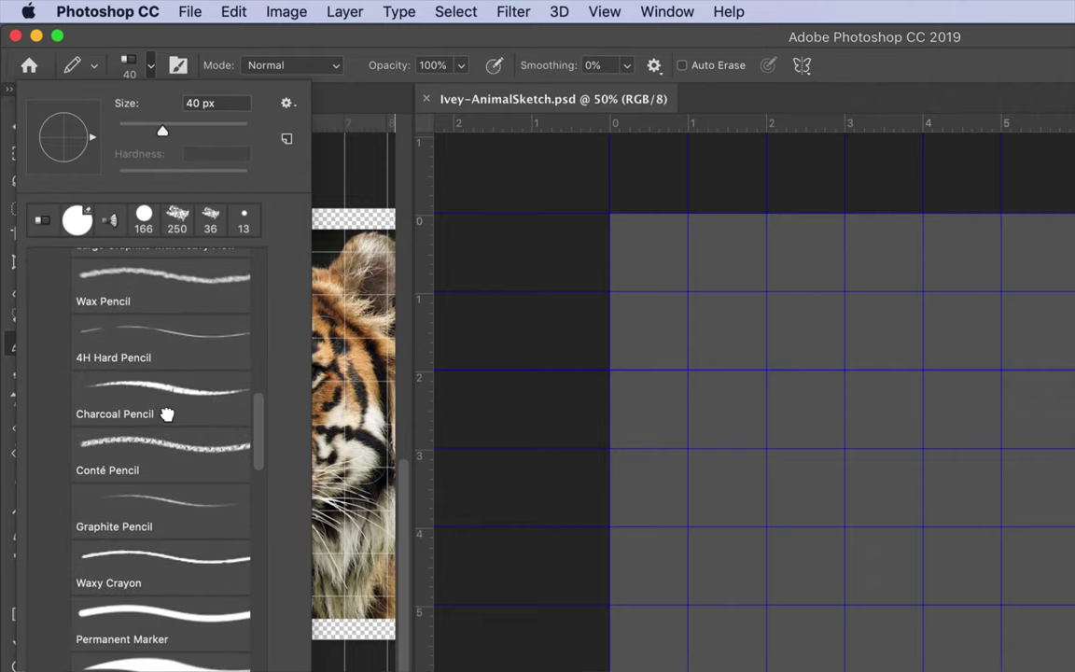
click(147, 371)
scroll(145, 504, down, 1)
click(155, 471)
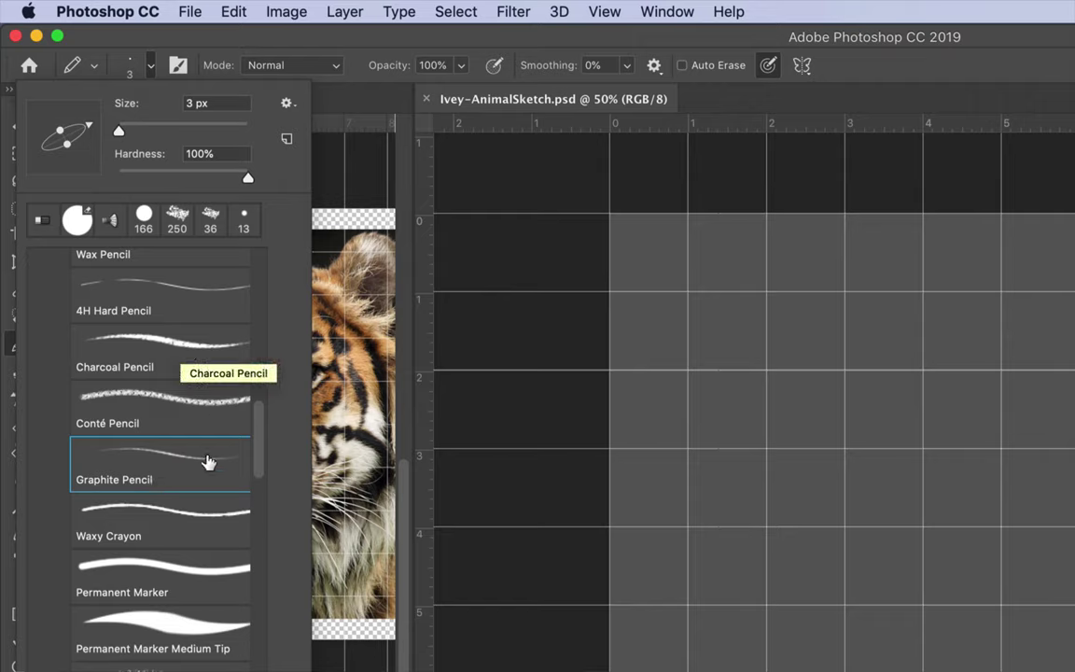
click(202, 355)
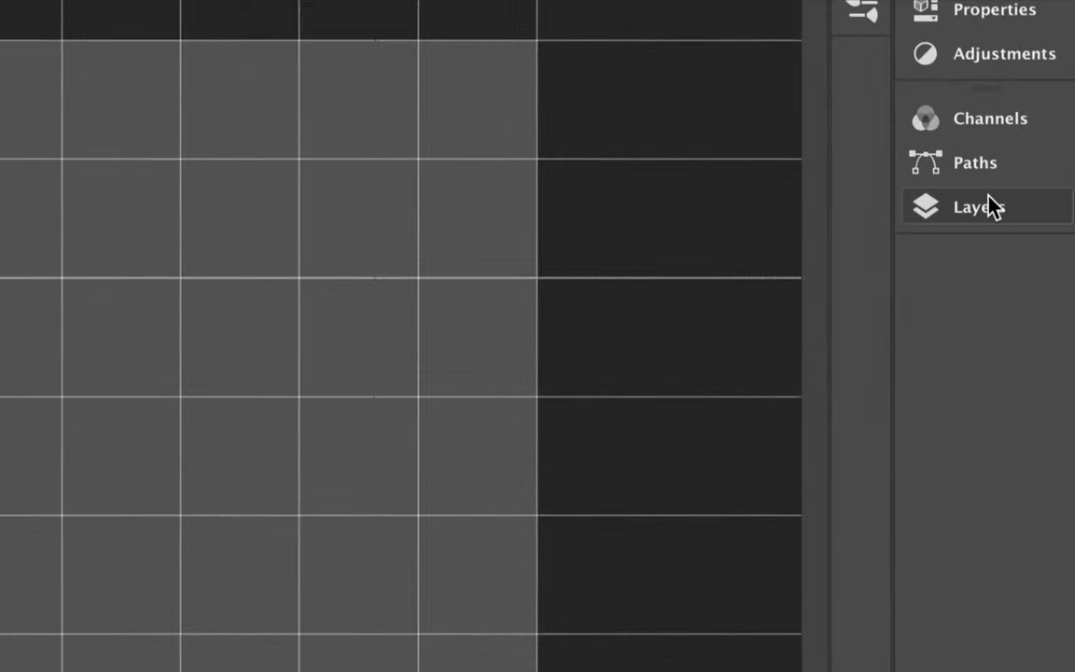
Step: Create a new layer above the Background and name it 'Ref Layer'
click(991, 208)
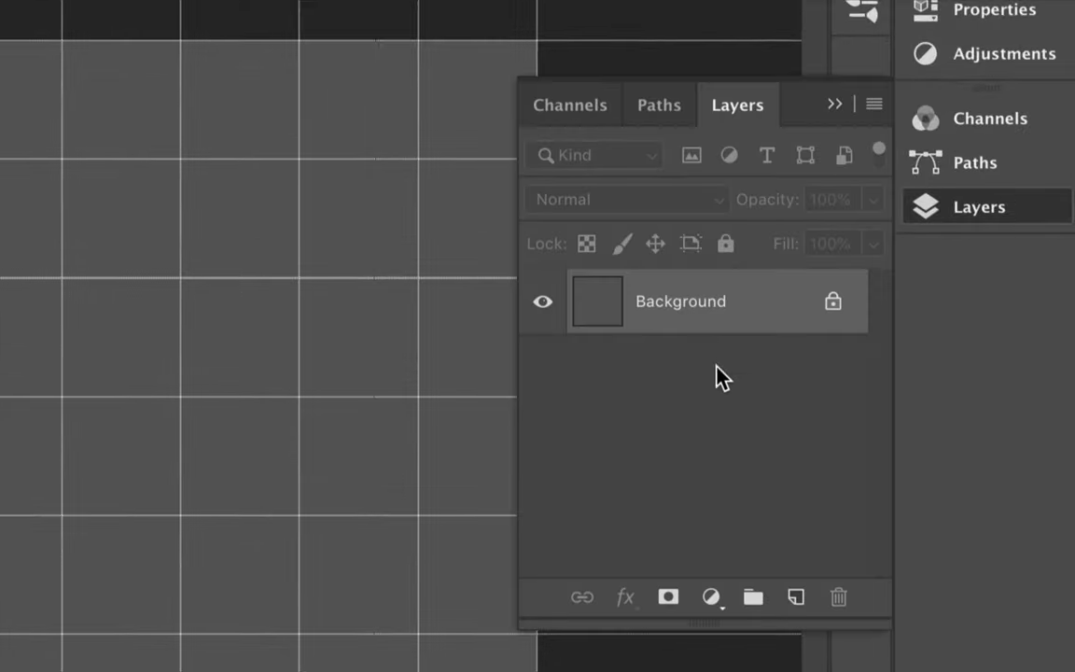
click(796, 597)
double_click(670, 298)
text(Ref Layer)
key(Return)
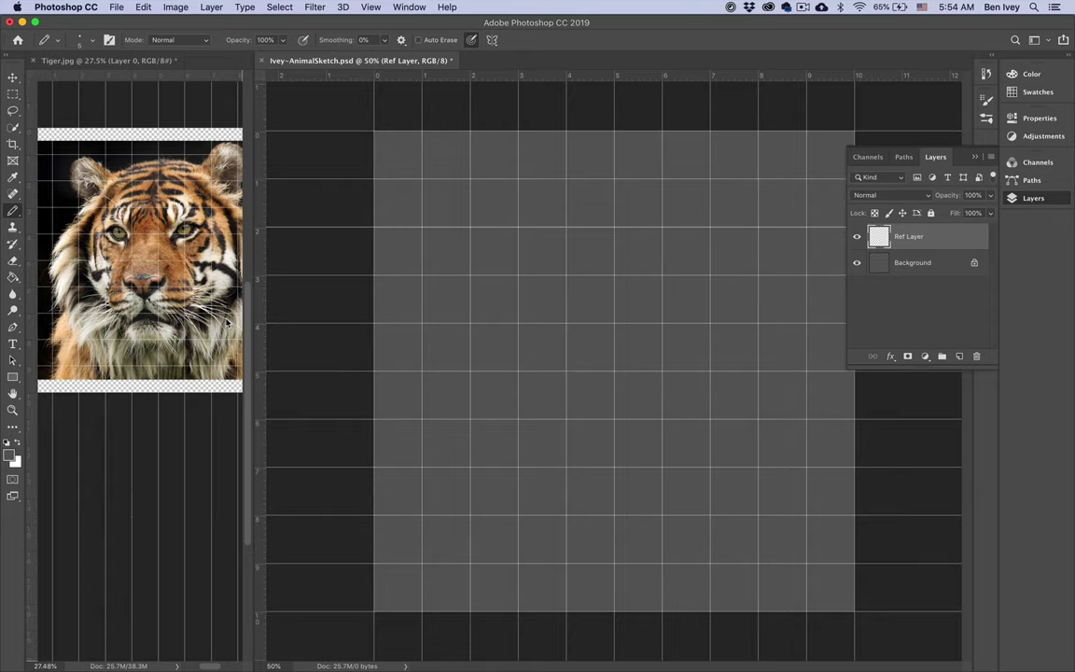
Step: Set the foreground colour to a deep raspberry pink in the Color panel
click(1034, 199)
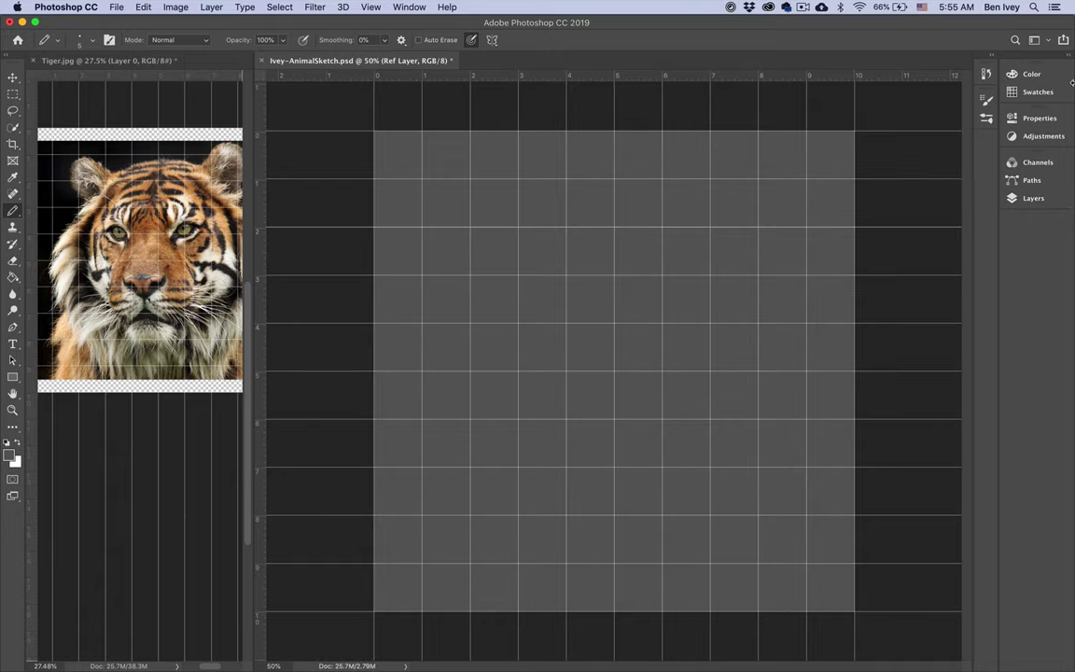
click(1031, 74)
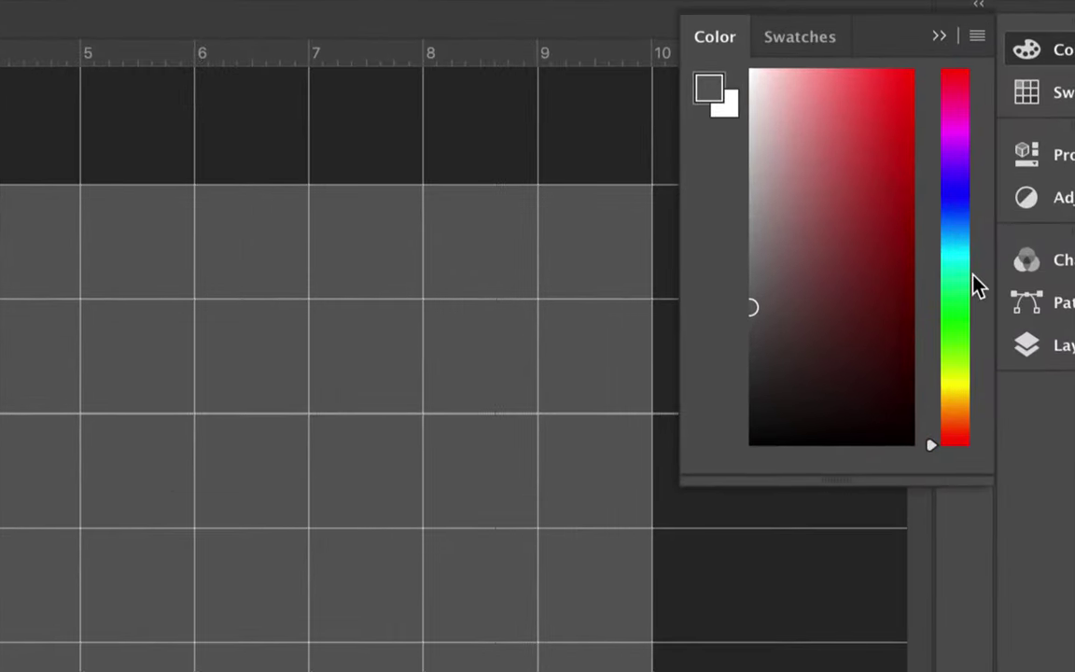
drag(954, 264, 957, 90)
drag(816, 196, 835, 172)
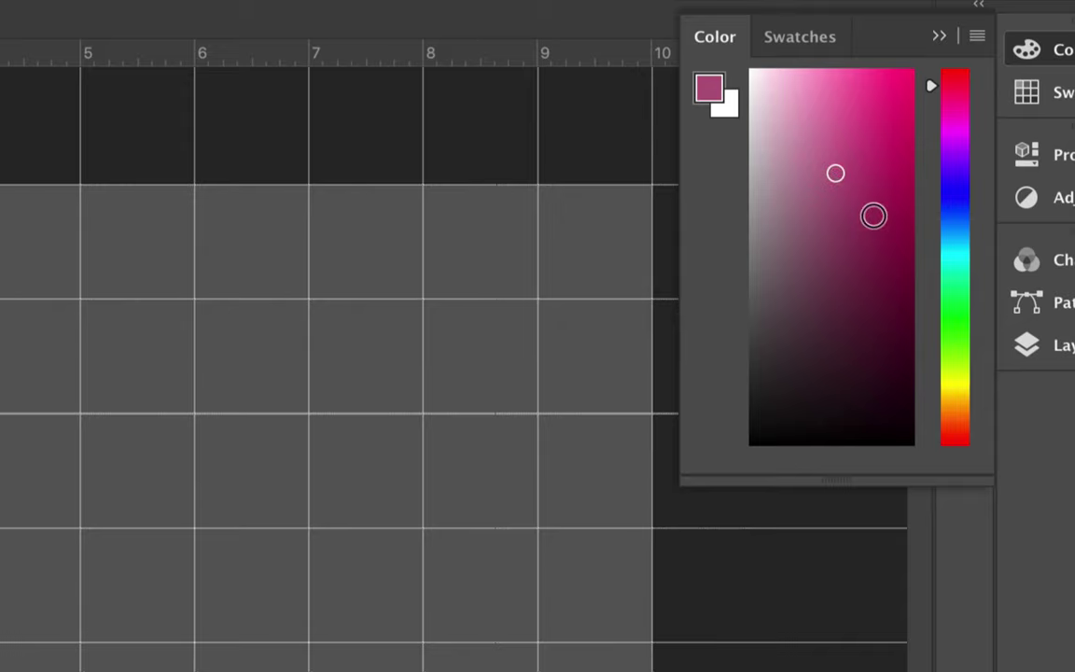
drag(835, 179, 844, 184)
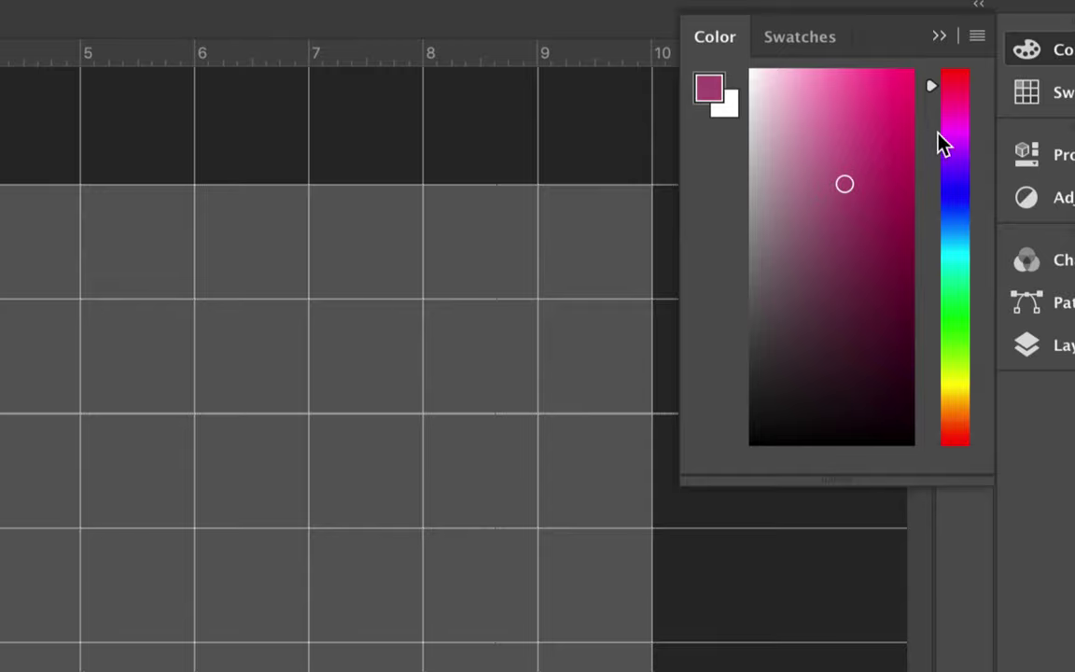
drag(950, 91, 945, 75)
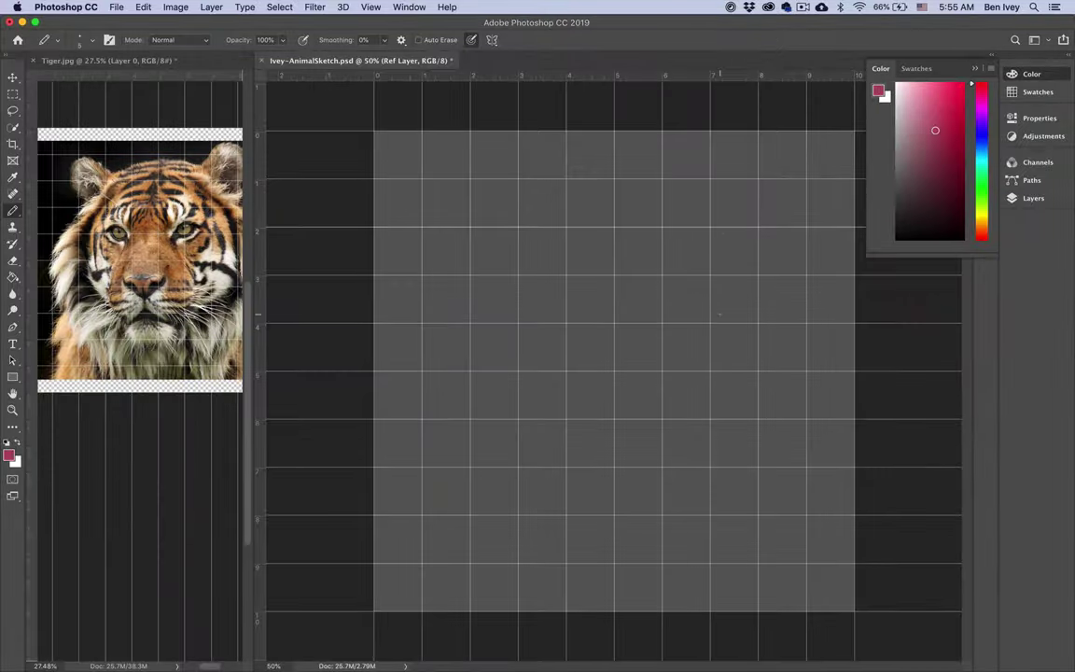
Step: Enlarge the pencil tip with ], test a stroke, and undo it
key(bracketright)
key(bracketright)
key(bracketright)
drag(746, 213, 742, 290)
key(super+z)
Step: Switch the pencil to the 10 px #2 Pencil preset, undo the test scribble, and collapse the Color panel
click(82, 39)
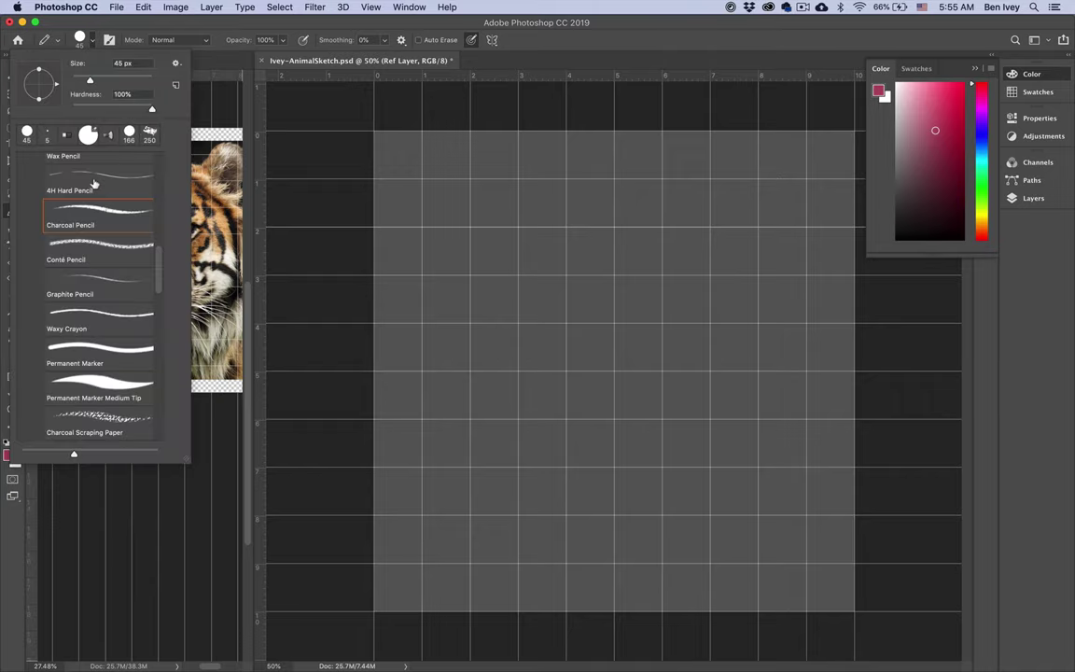
scroll(89, 166, up, 3)
scroll(93, 182, up, 3)
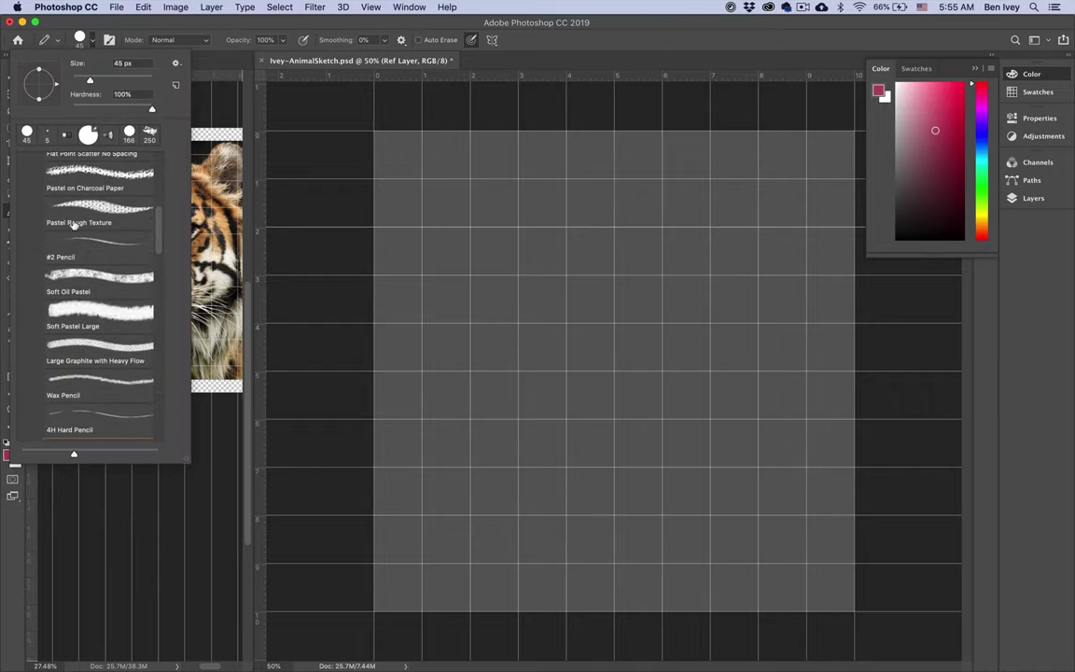
click(82, 240)
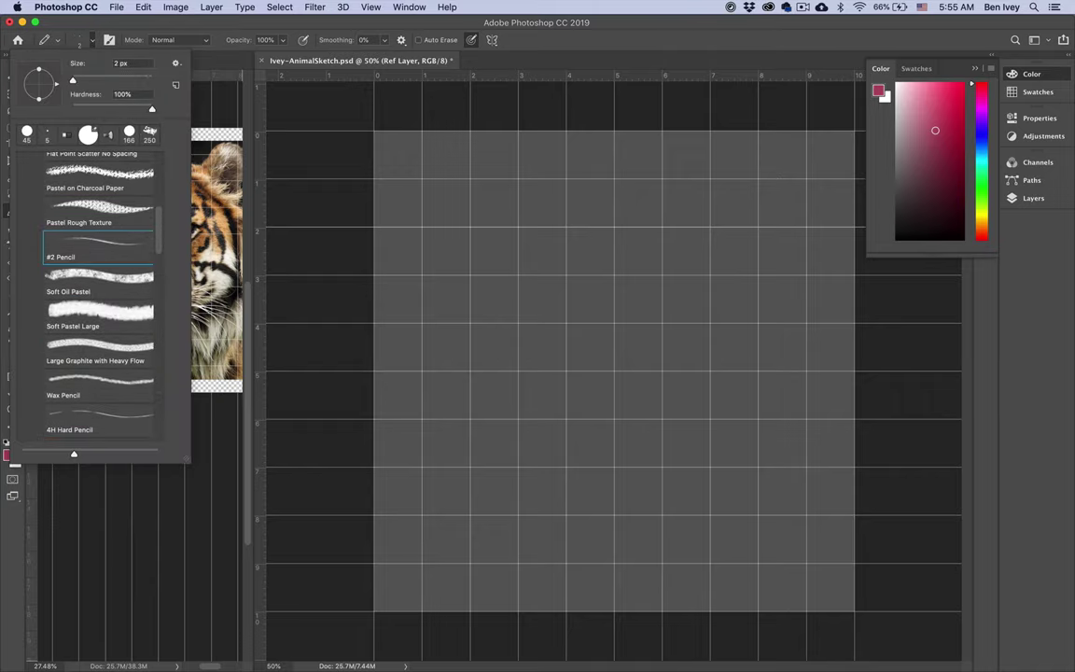
click(633, 201)
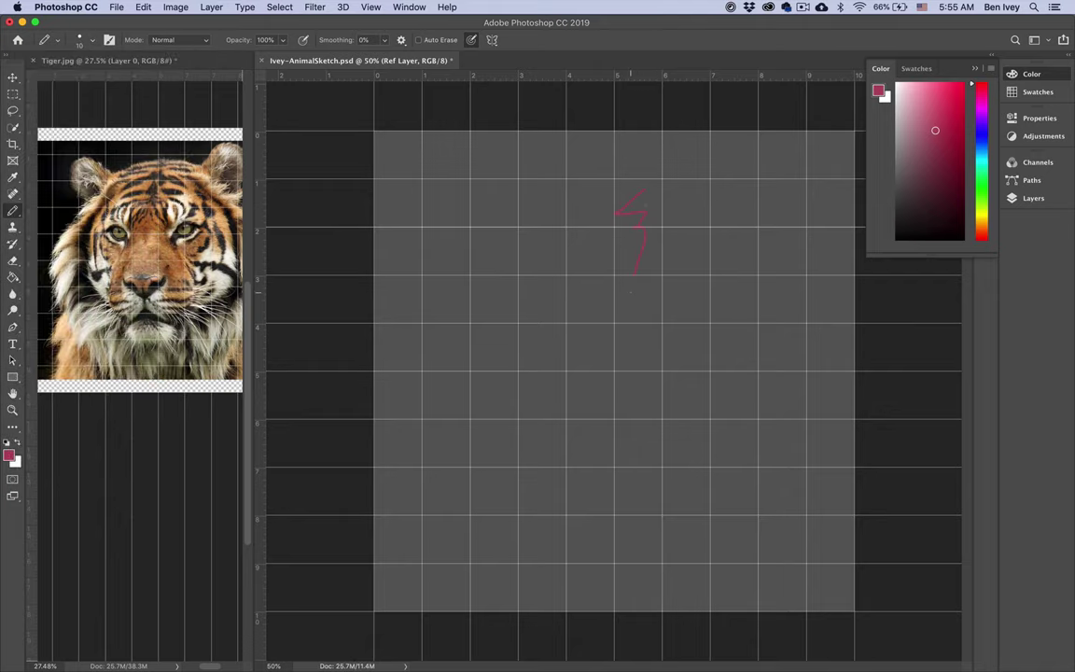
key(super+z)
click(794, 78)
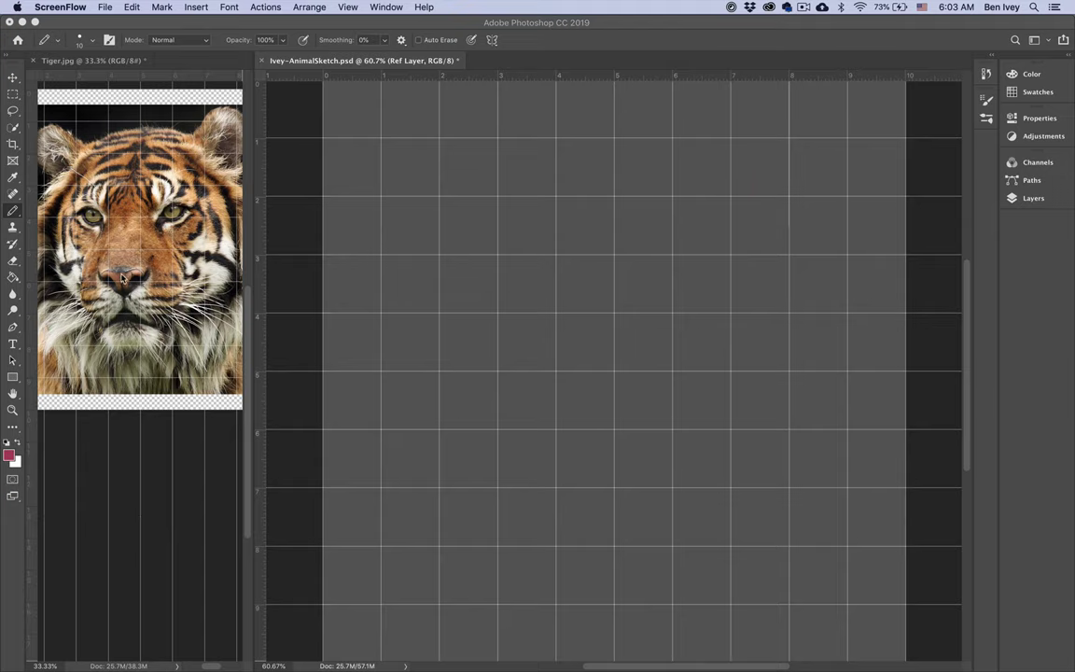
Step: Rough in the tiger's nose with short pink strokes near the centre, then enable pressure for size
click(585, 415)
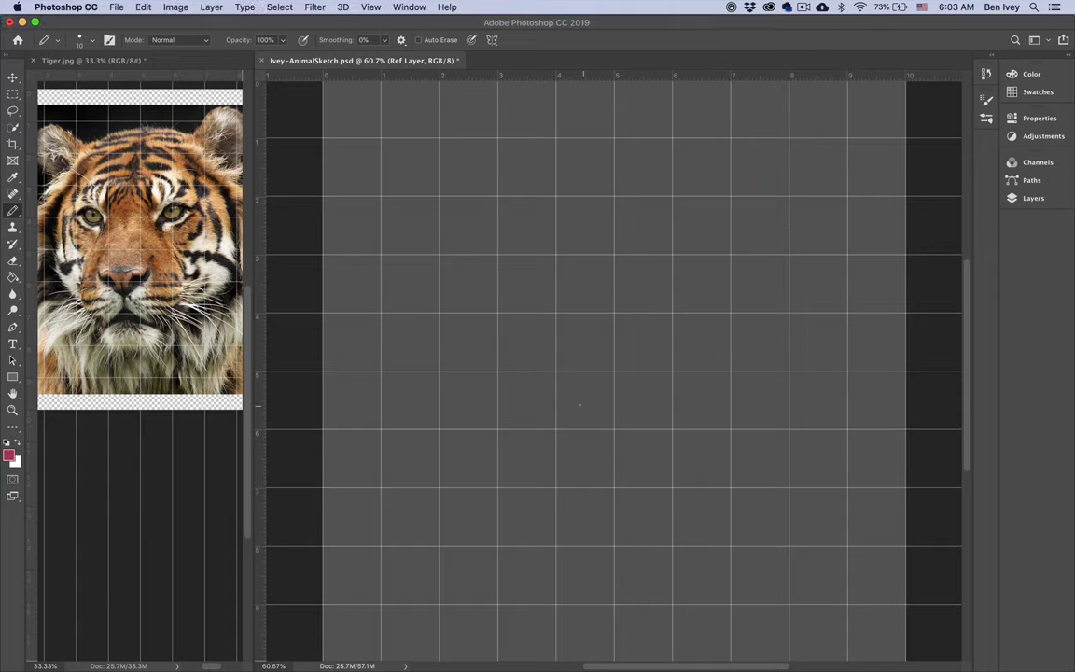
drag(578, 405, 586, 405)
drag(578, 451, 596, 450)
drag(576, 439, 591, 439)
click(541, 417)
drag(579, 405, 568, 407)
drag(539, 417, 565, 407)
click(471, 39)
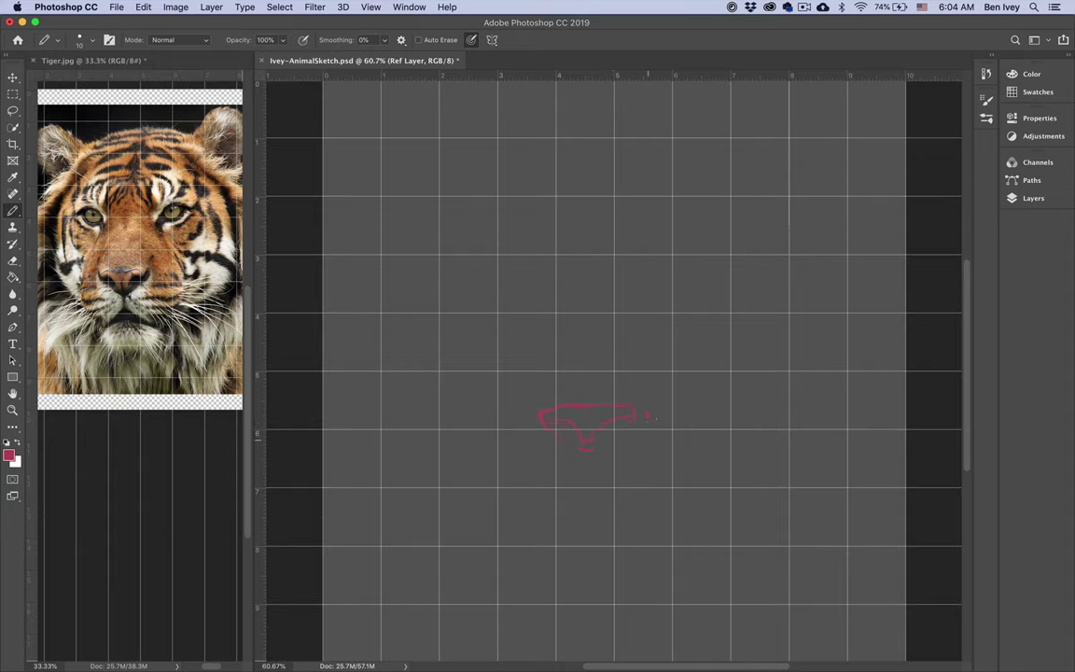
Step: Erase the stray mark right of the nose, then return to the Pencil
click(13, 262)
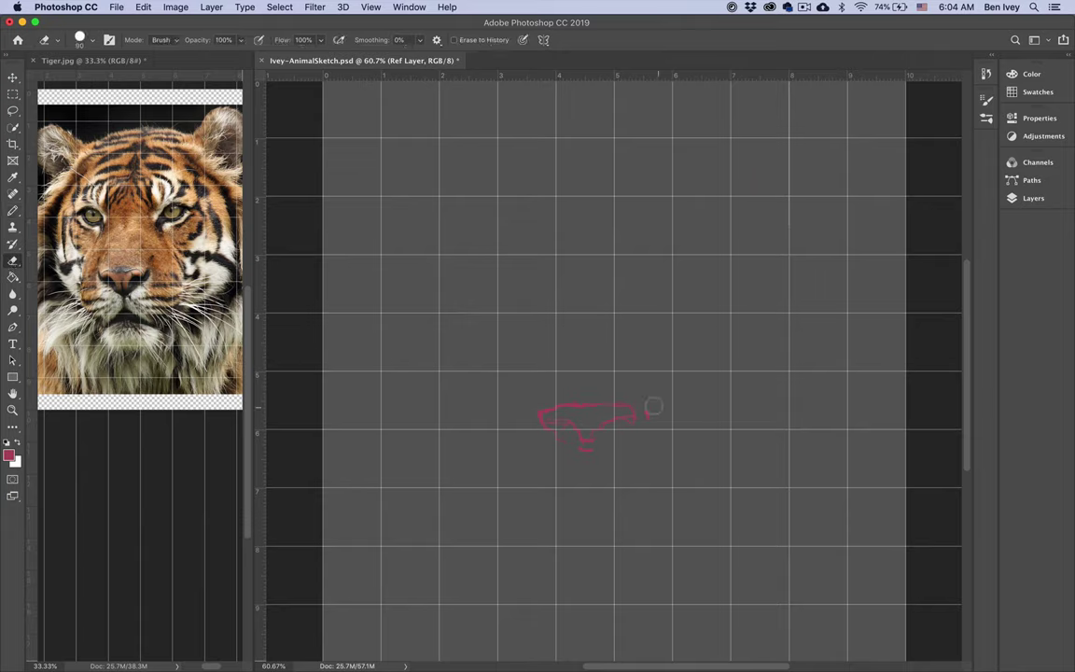
mouse_move(650, 402)
mouse_down()
mouse_move(594, 457)
mouse_move(573, 460)
mouse_move(634, 438)
mouse_move(627, 427)
mouse_move(653, 439)
mouse_move(560, 438)
mouse_up()
key(b)
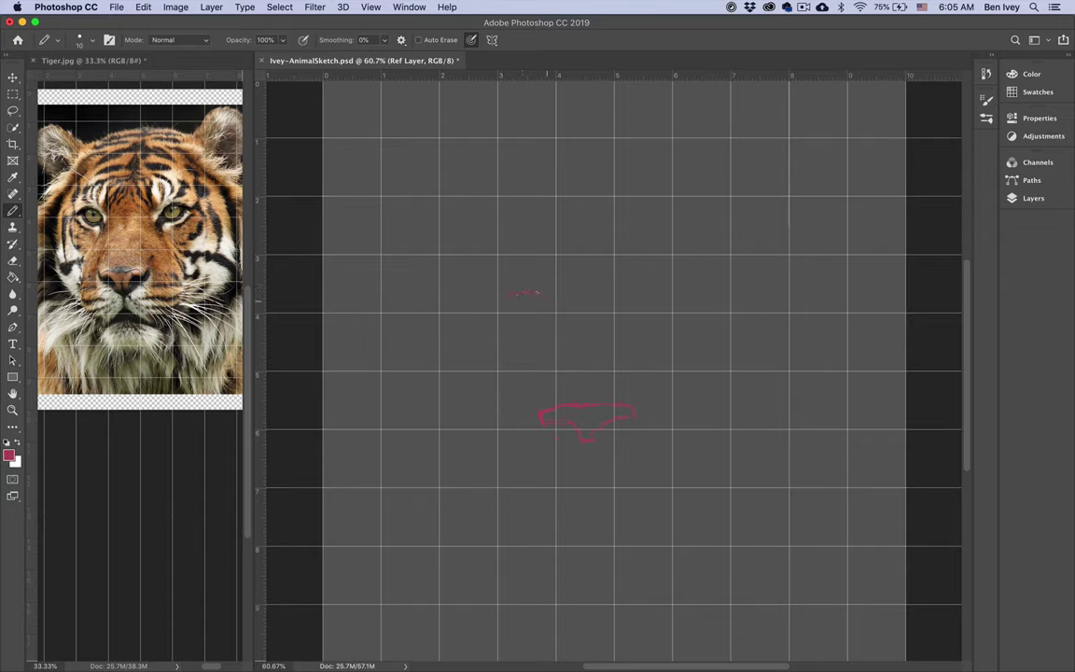
Step: Draw the tiger's left and right eyes above the nose
drag(549, 300, 549, 318)
drag(649, 318, 674, 303)
Step: Draw the chin line below the nose, extending it to the left
drag(642, 550, 678, 550)
drag(545, 550, 568, 551)
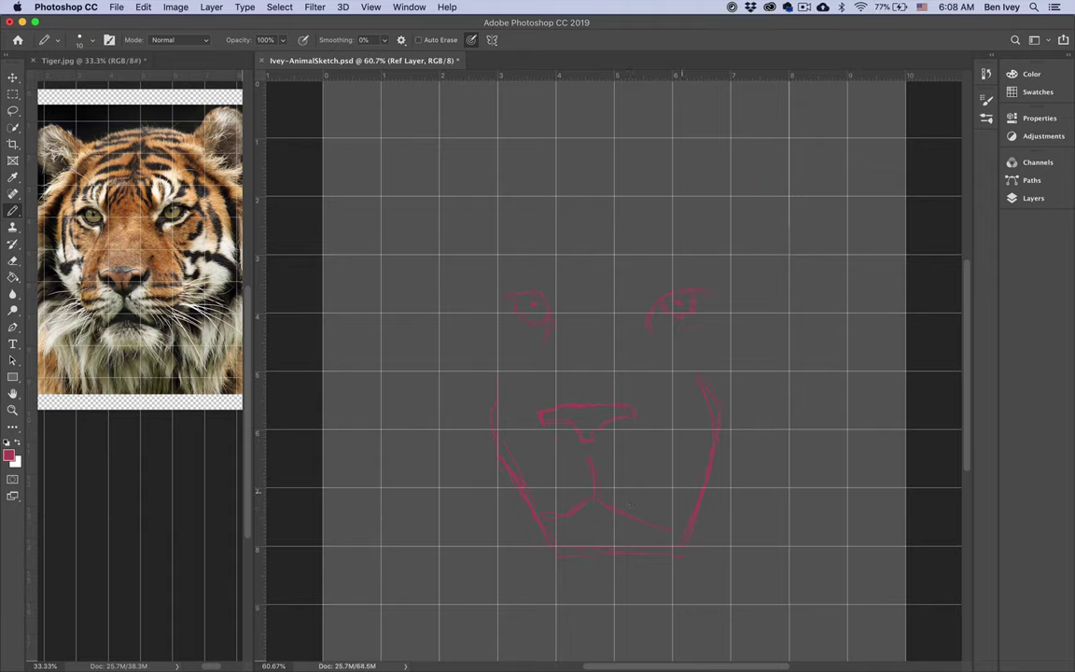
Step: Erase the faint, rough cheek strokes on both sides of the tiger's face
key(e)
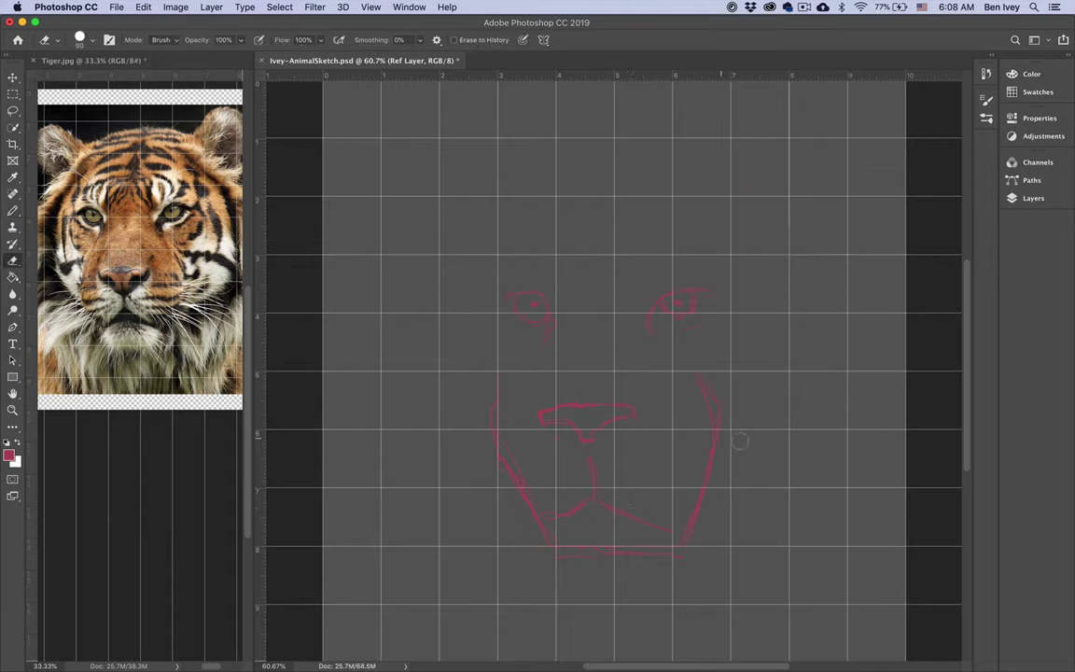
mouse_move(691, 379)
mouse_down()
mouse_move(719, 462)
mouse_move(701, 496)
mouse_move(703, 437)
mouse_up()
mouse_move(465, 436)
mouse_down()
mouse_move(497, 407)
mouse_move(511, 437)
mouse_up()
Step: Pencil the right jaw line toward the chin and extend the right cheek contour downward
key(b)
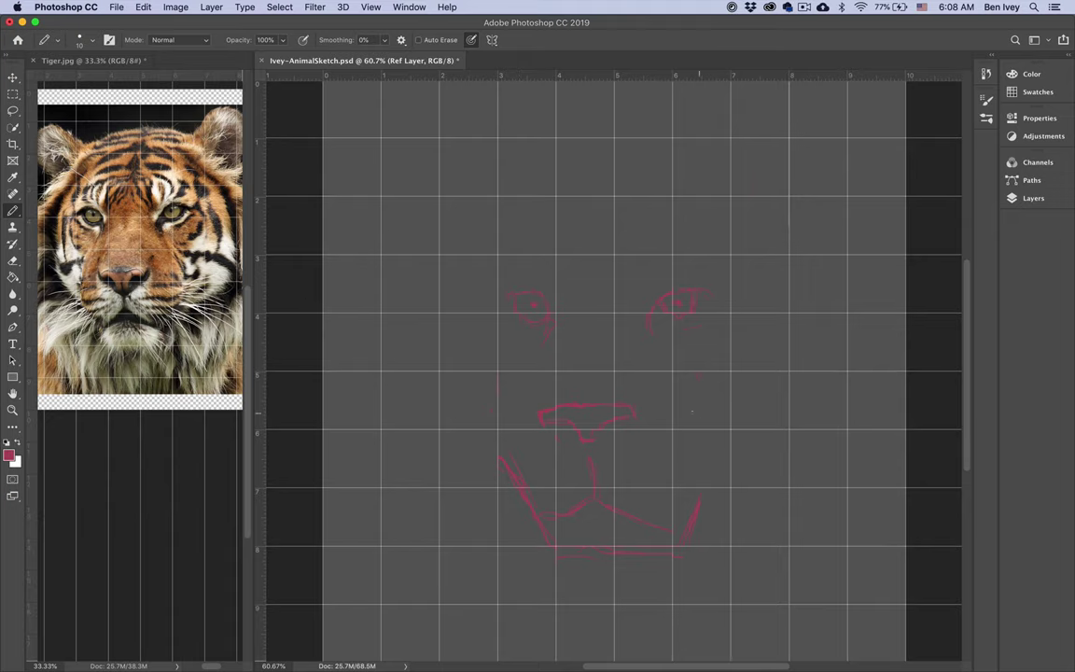
drag(698, 502, 682, 551)
drag(681, 375, 695, 432)
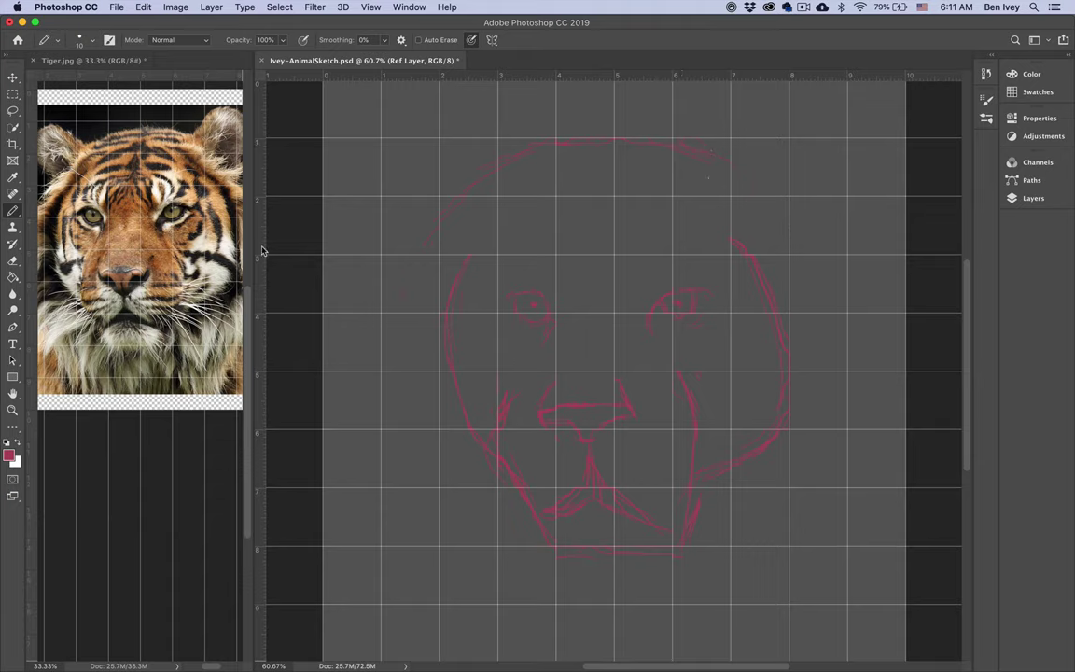
Step: Pan the Tiger.jpg reference toward the tiger's left ear, toggle rulers, and return to the sketch
click(116, 205)
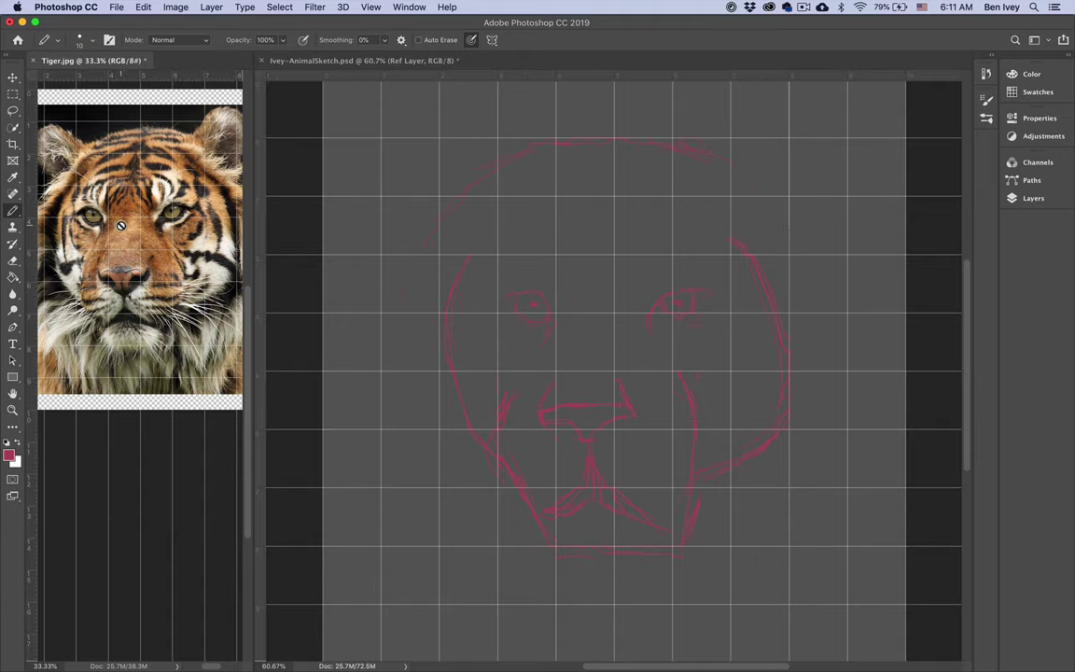
drag(121, 226, 152, 209)
key(super+r)
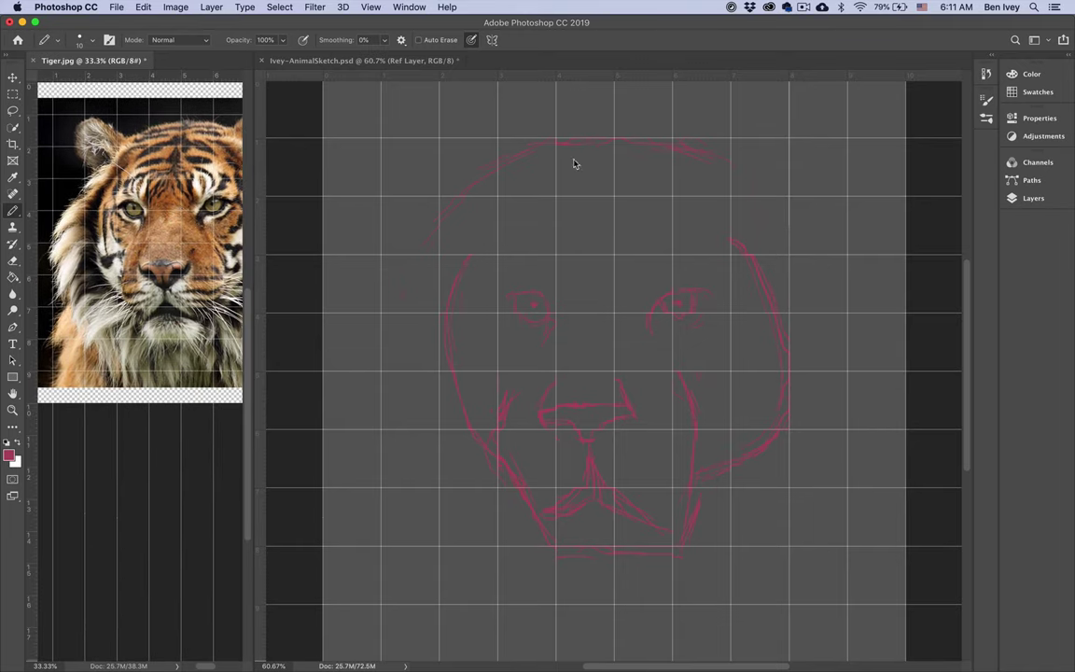
click(481, 168)
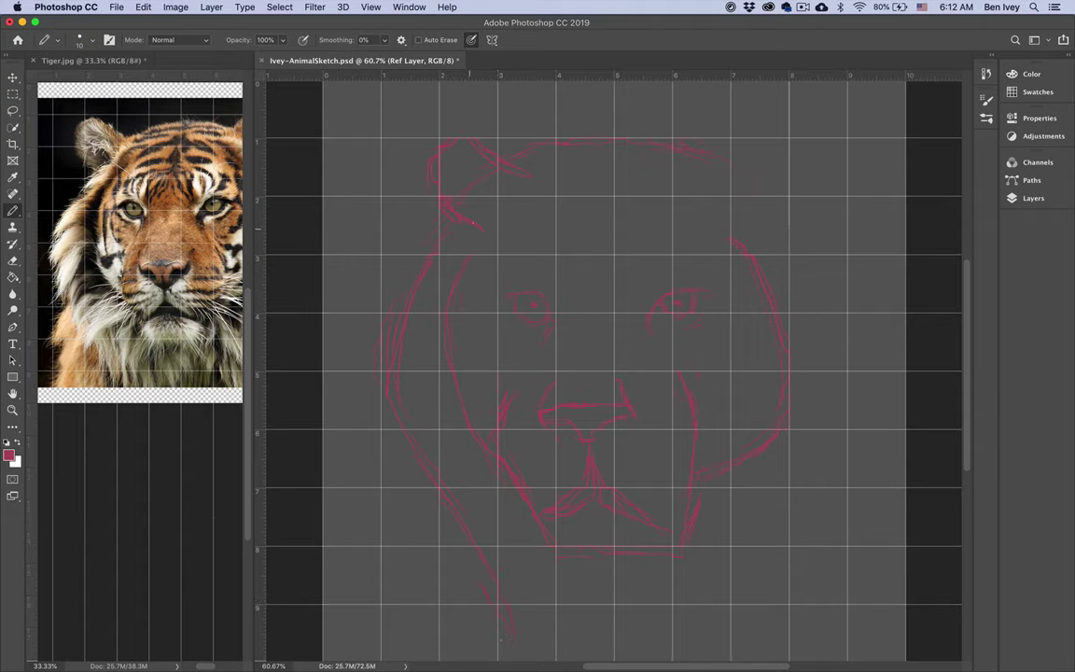
Step: Redraw the inner line of the tiger's left ear with the Pencil
key(e)
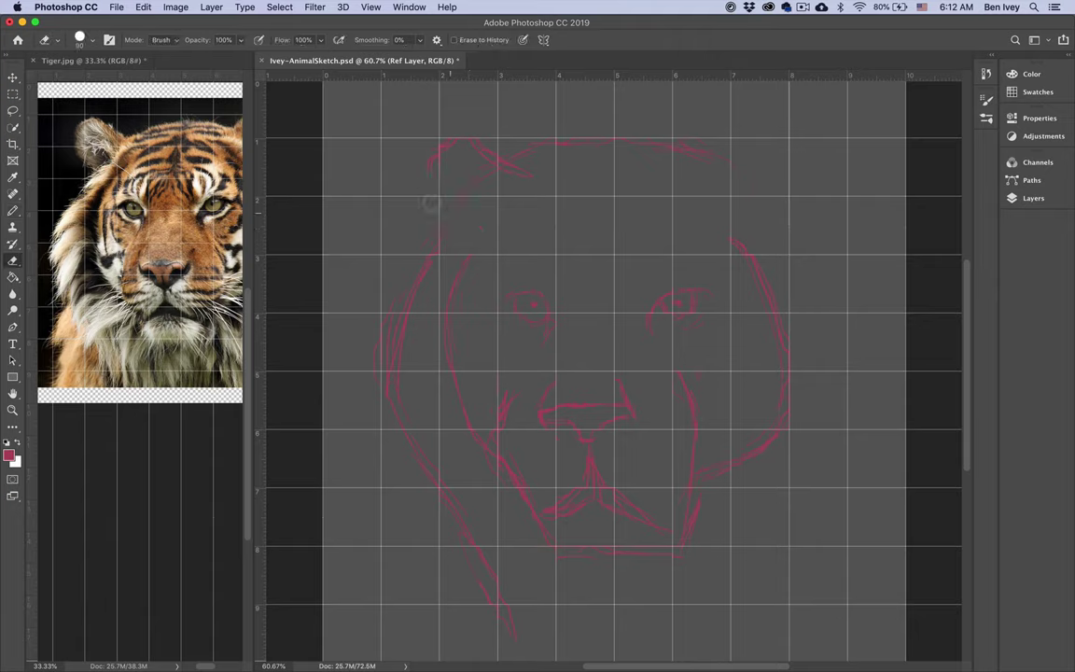
key(b)
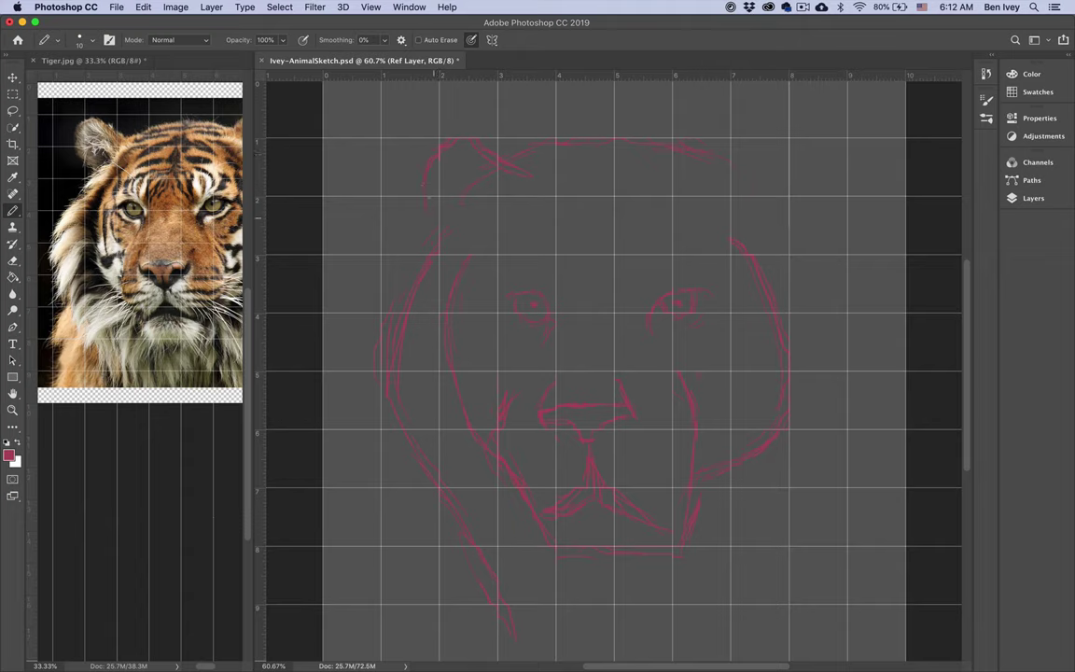
drag(438, 218, 468, 238)
Step: Flip the Tiger.jpg reference horizontally and zoom it to 50% around the ear
click(138, 214)
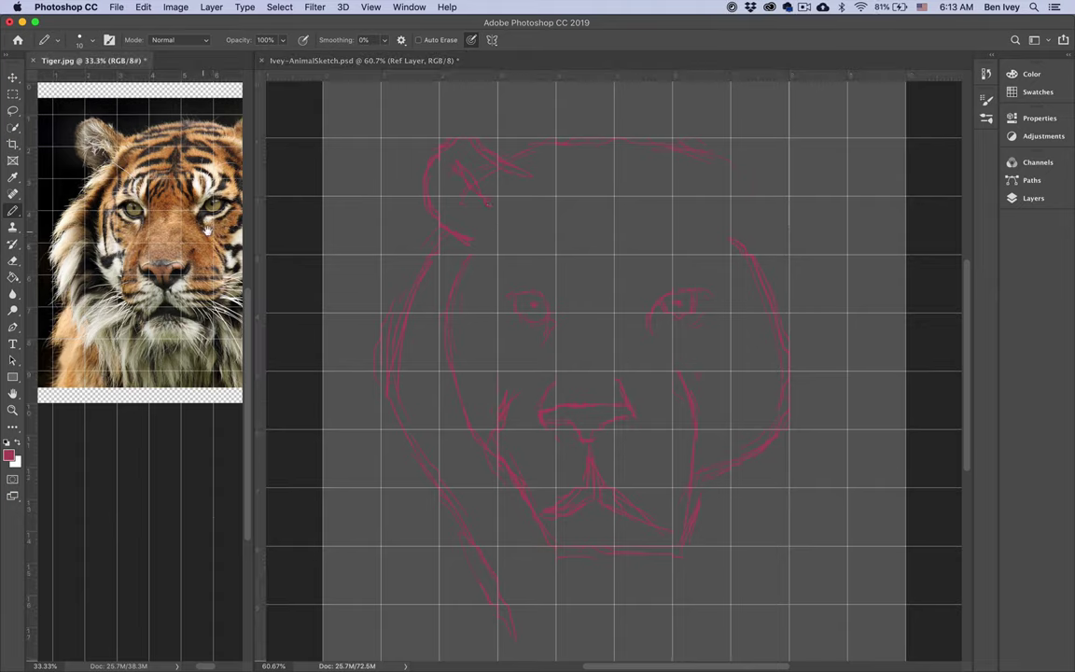
key(super+shift+h)
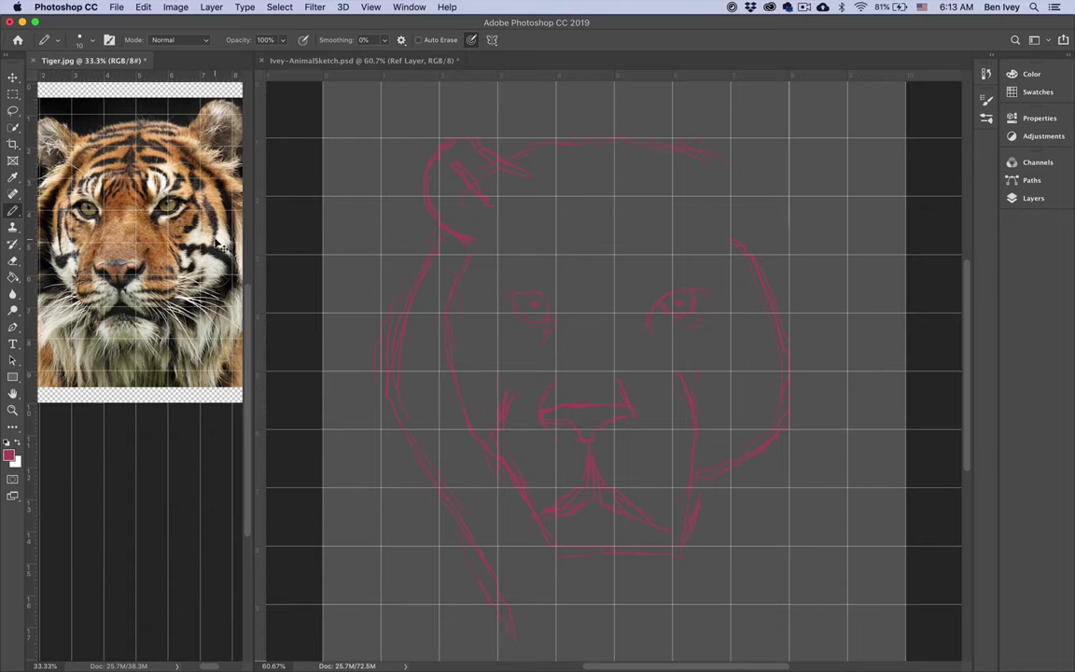
key(super+plus)
drag(175, 153, 62, 312)
drag(163, 260, 215, 229)
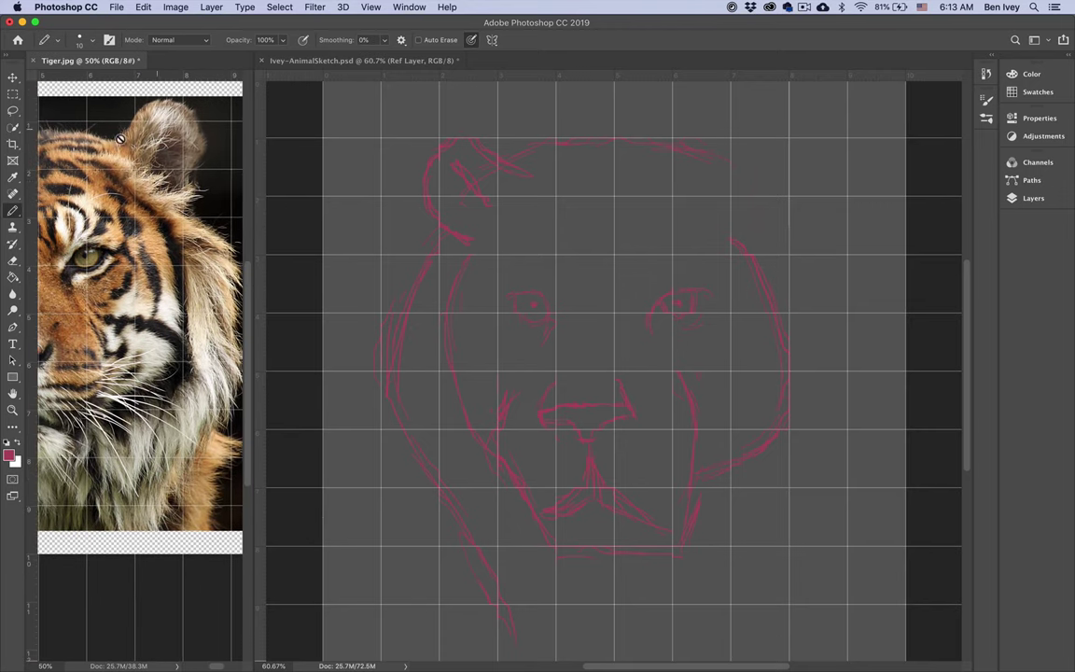
Step: On the sketch, draw the right side of the head below the ear and down the face
click(724, 126)
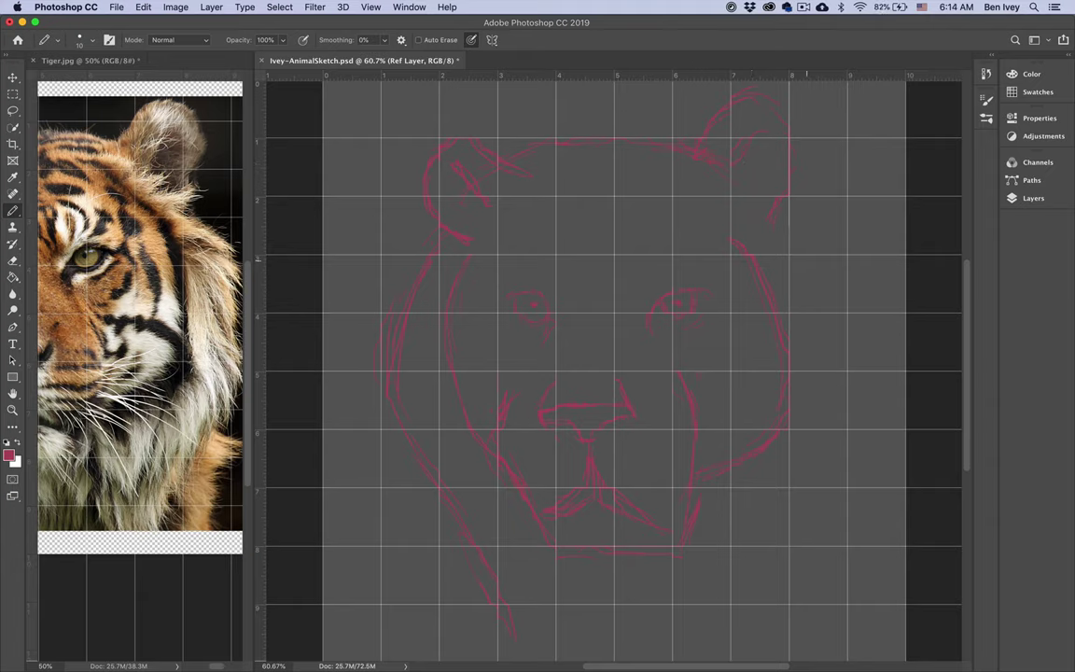
drag(808, 260, 835, 295)
drag(833, 407, 819, 486)
Step: Erase the old top-right ear strokes and redraw the ear outline in pencil
key(e)
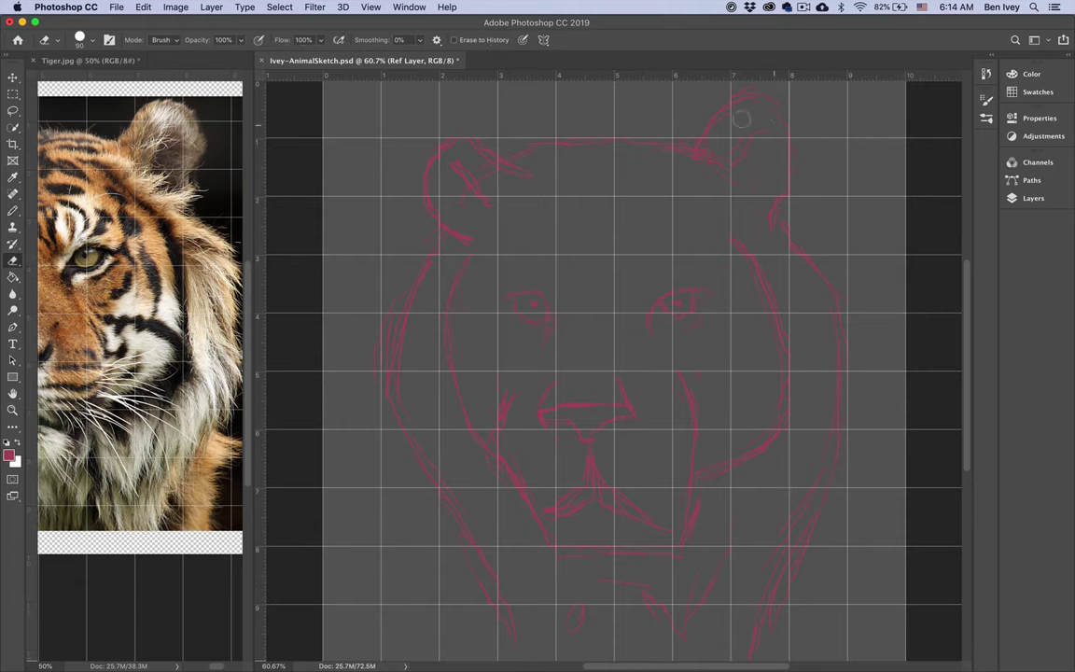
mouse_move(748, 105)
mouse_down()
mouse_move(790, 115)
mouse_move(774, 118)
mouse_move(790, 162)
mouse_move(744, 128)
mouse_move(766, 143)
mouse_move(711, 128)
mouse_move(758, 146)
mouse_move(775, 191)
mouse_up()
key(b)
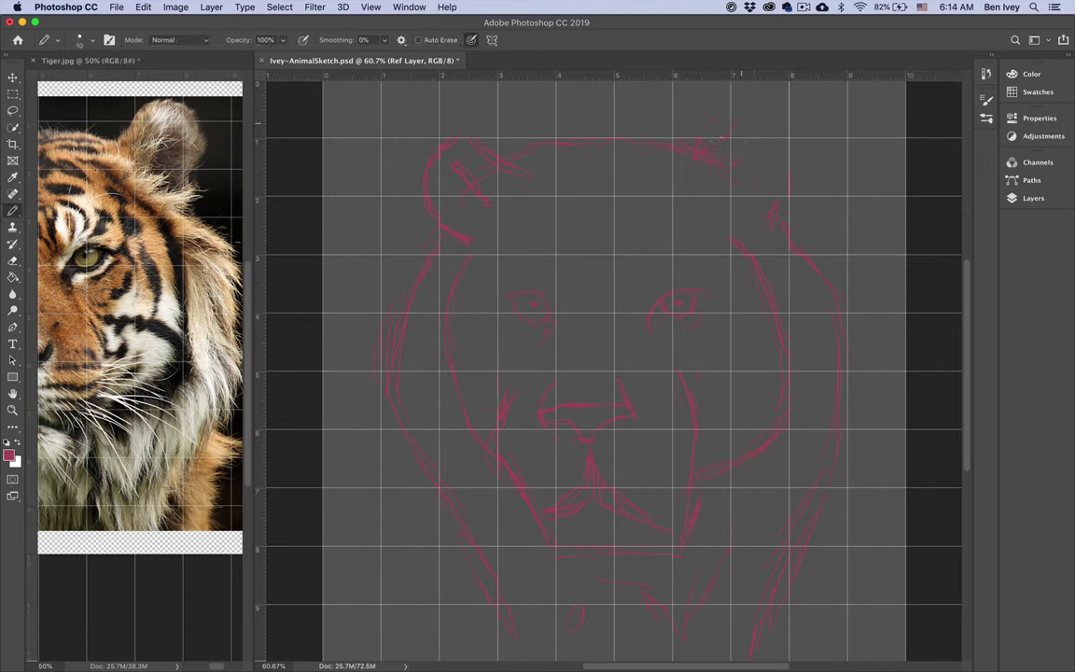
drag(747, 122, 747, 130)
Step: Zoom out to see the whole sketch canvas, then bring Tiger.jpg forward
key(super+minus)
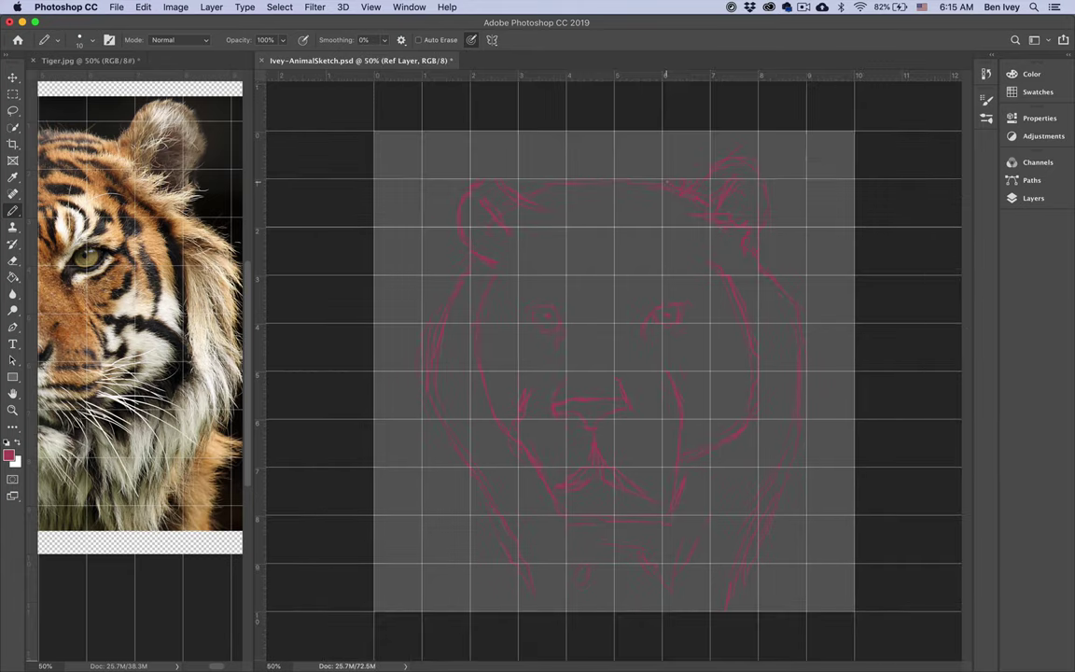
scroll(664, 182, up, 2)
click(149, 217)
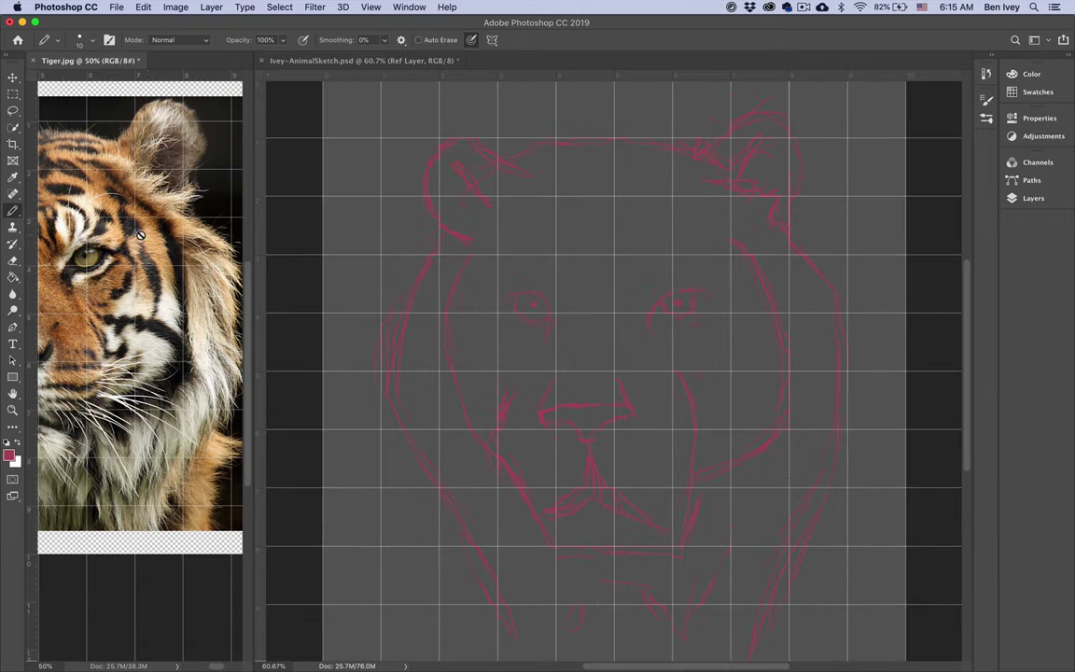
Step: Zoom Tiger.jpg out to 33.3% showing the whole tiger face, then resume penciling the sketch
key(super+minus)
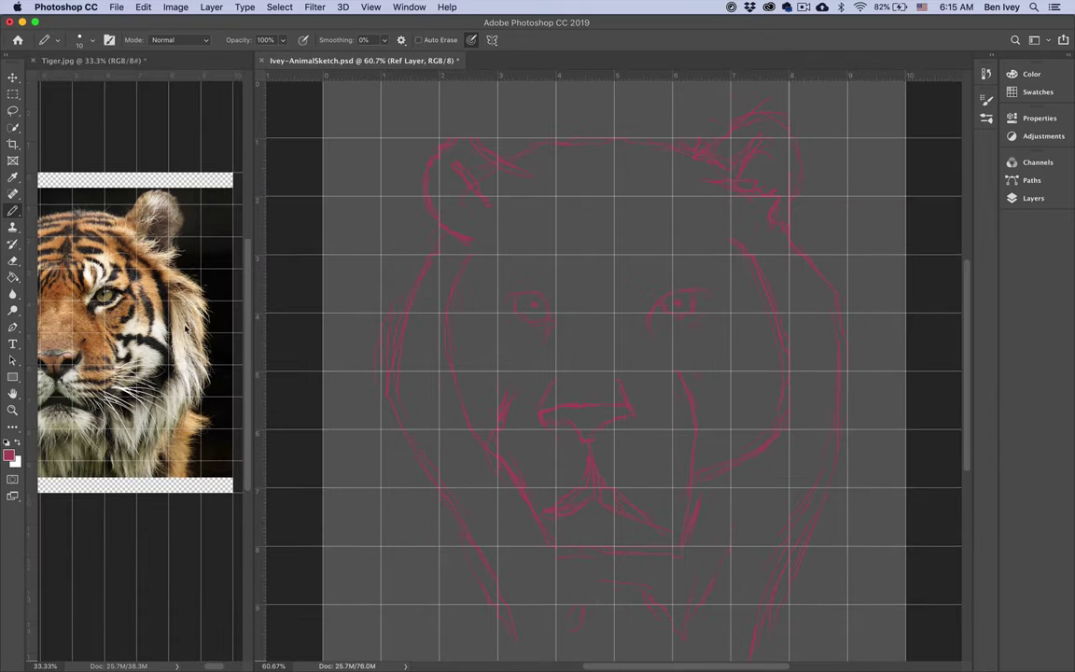
drag(115, 281, 195, 247)
key(super+r)
click(268, 273)
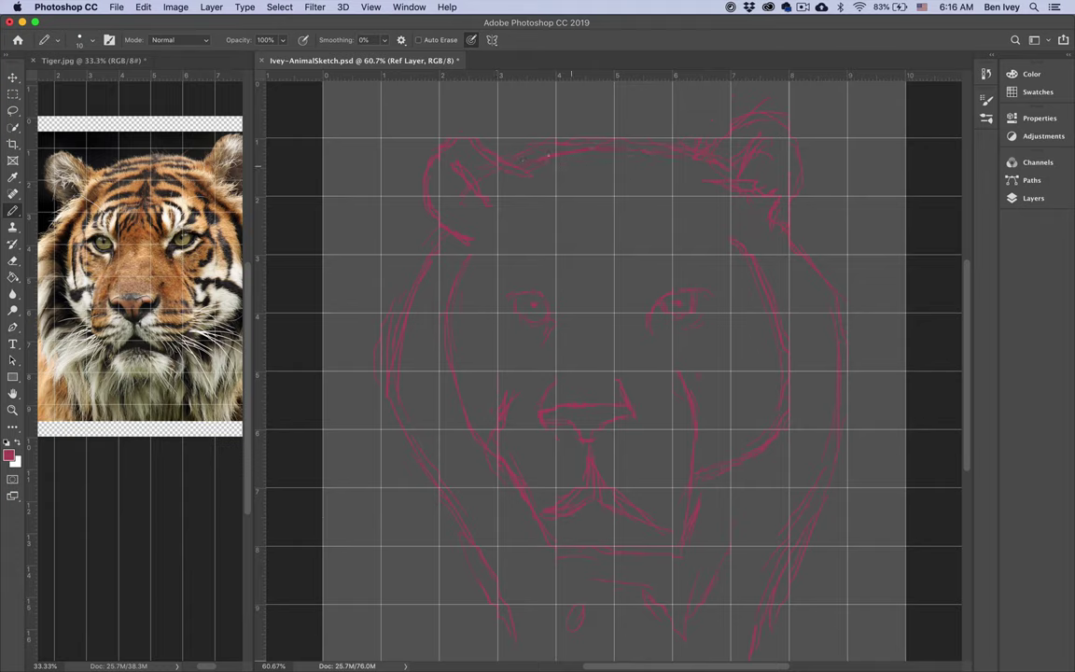
key(e)
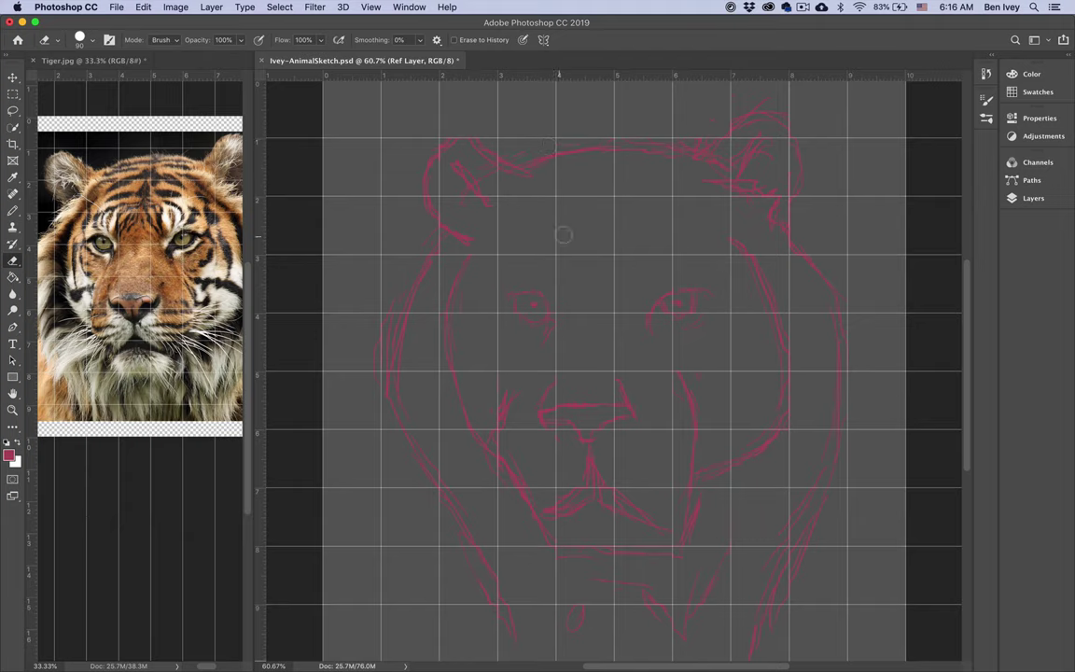
key(b)
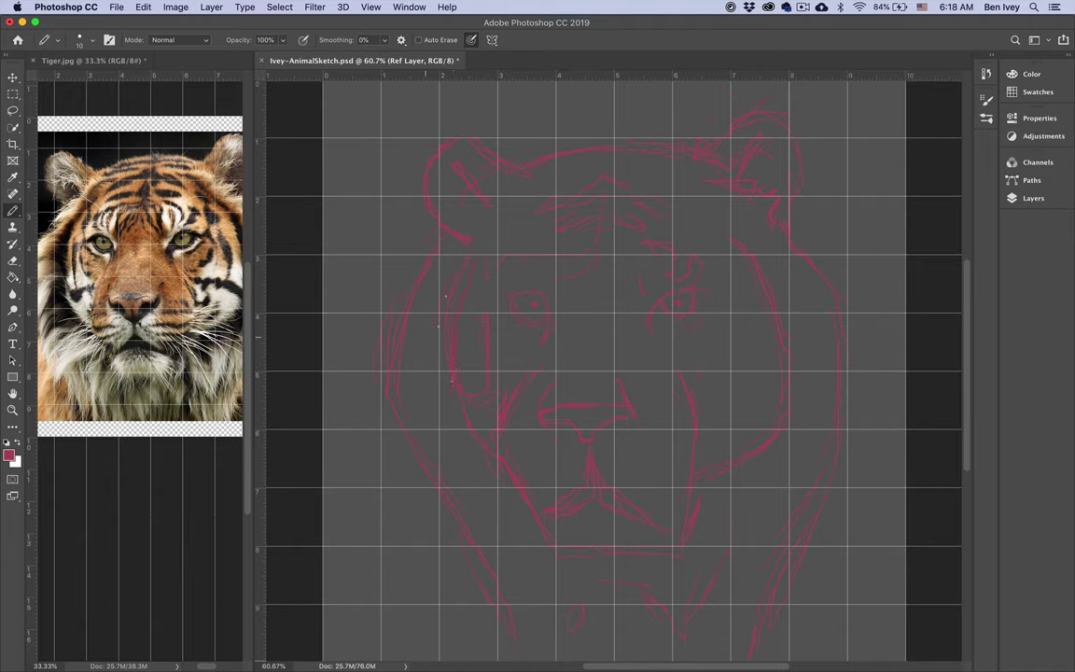
Step: Bring the Tiger.jpg reference photo to the front
click(167, 279)
Step: Zoom the tiger photo out to 25% and add pencil strokes along the lower left face
key(super+minus)
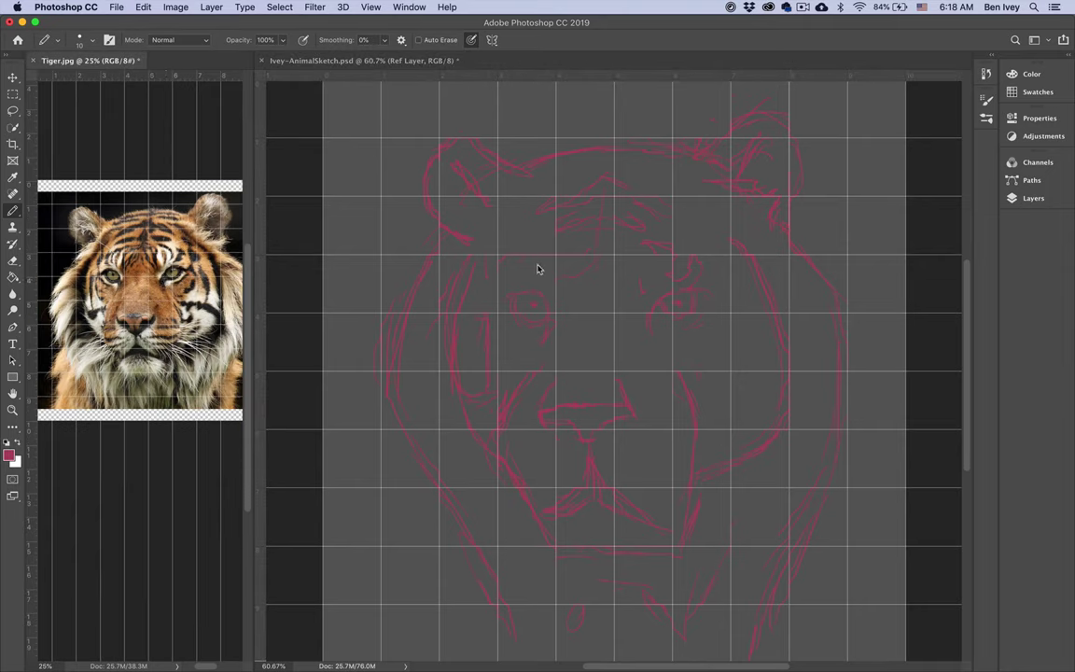
click(440, 318)
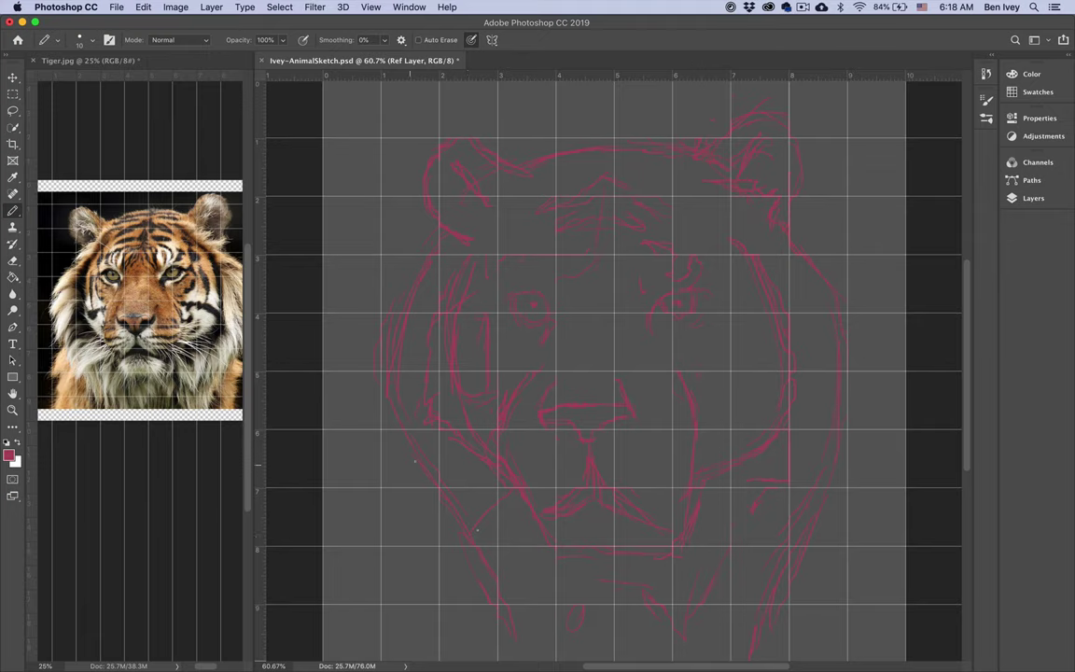
drag(425, 502, 418, 521)
Step: Zoom the sketch to 100% on the nose and mouth, and Tiger.jpg to 50%
key(super+equal)
key(super+equal)
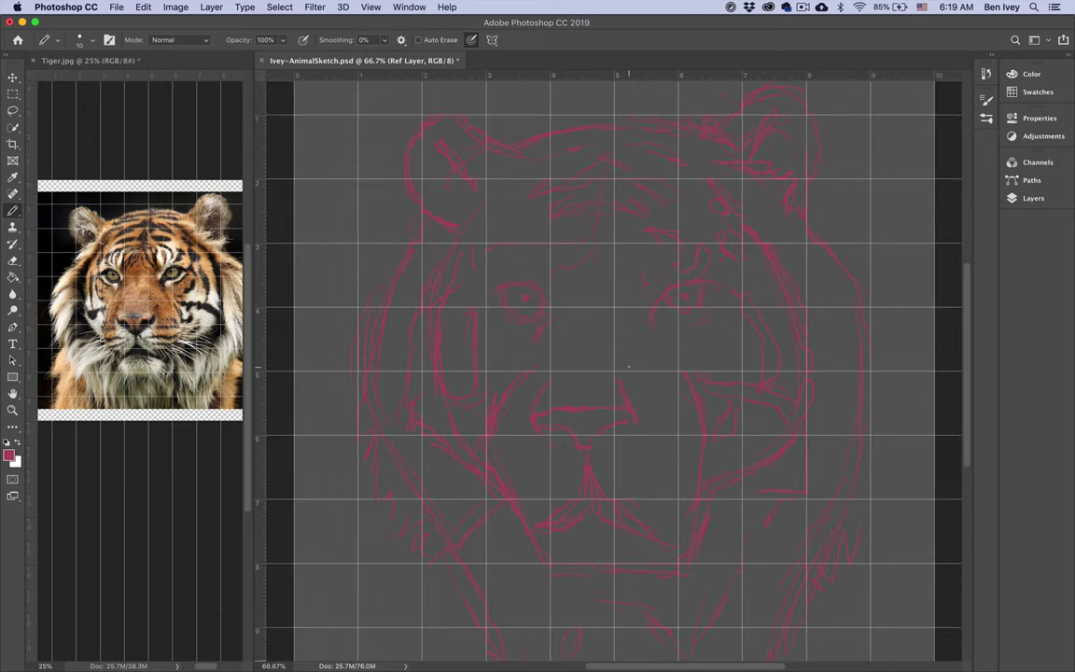
mouse_move(567, 400)
mouse_down()
mouse_move(585, 338)
mouse_move(597, 334)
mouse_up()
click(146, 348)
key(super+equal)
key(super+equal)
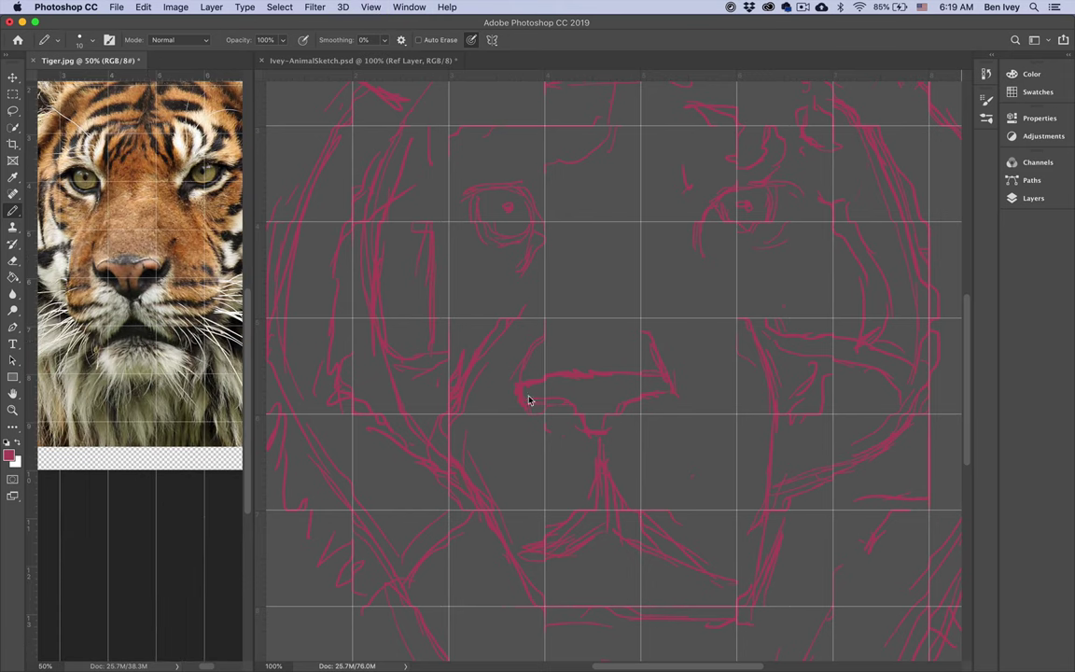
click(527, 410)
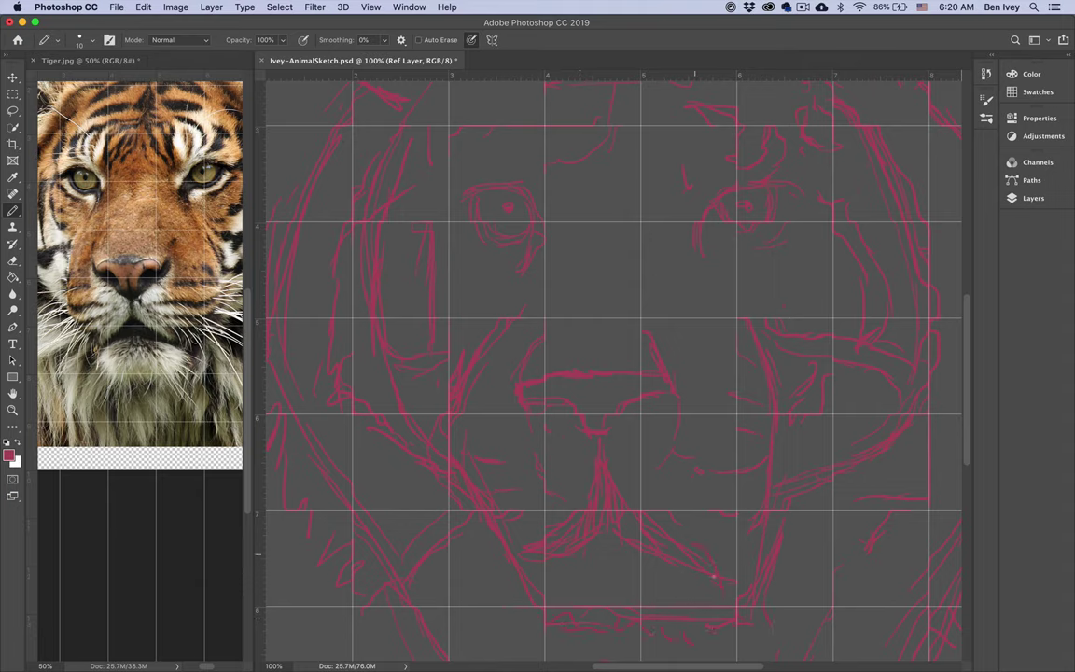
Step: Erase the rough mouth strokes below the nose and redraw the nose with its nostrils
key(e)
mouse_move(695, 562)
mouse_down()
mouse_move(623, 530)
mouse_move(590, 526)
mouse_move(546, 543)
mouse_move(612, 489)
mouse_move(605, 499)
mouse_move(644, 545)
mouse_move(693, 548)
mouse_move(660, 530)
mouse_move(547, 538)
mouse_up()
key(b)
key(e)
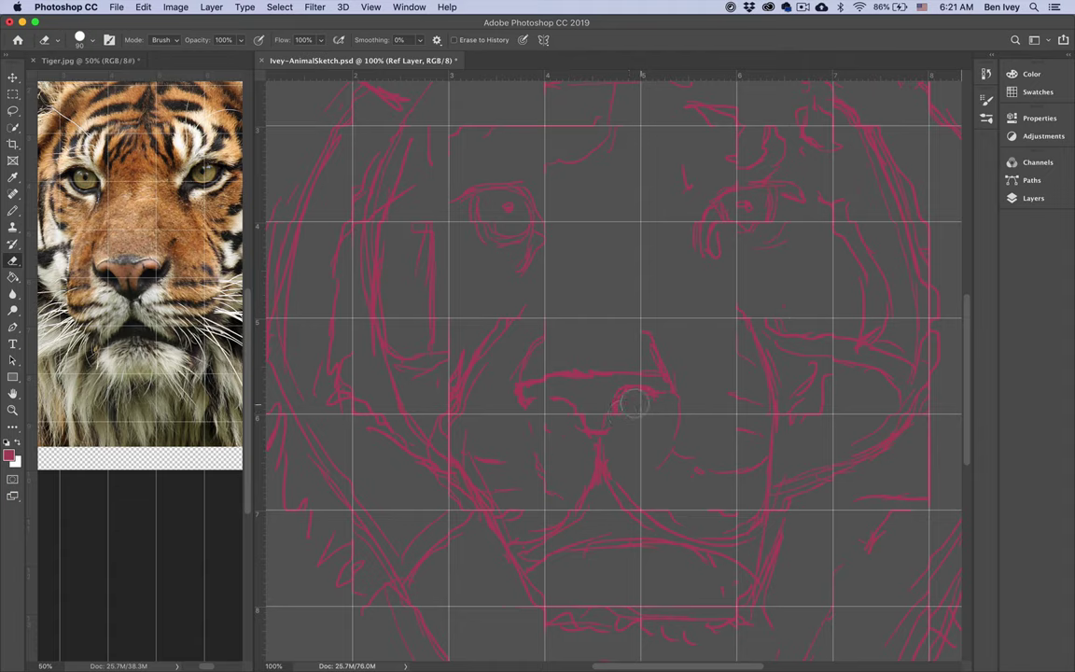
key(b)
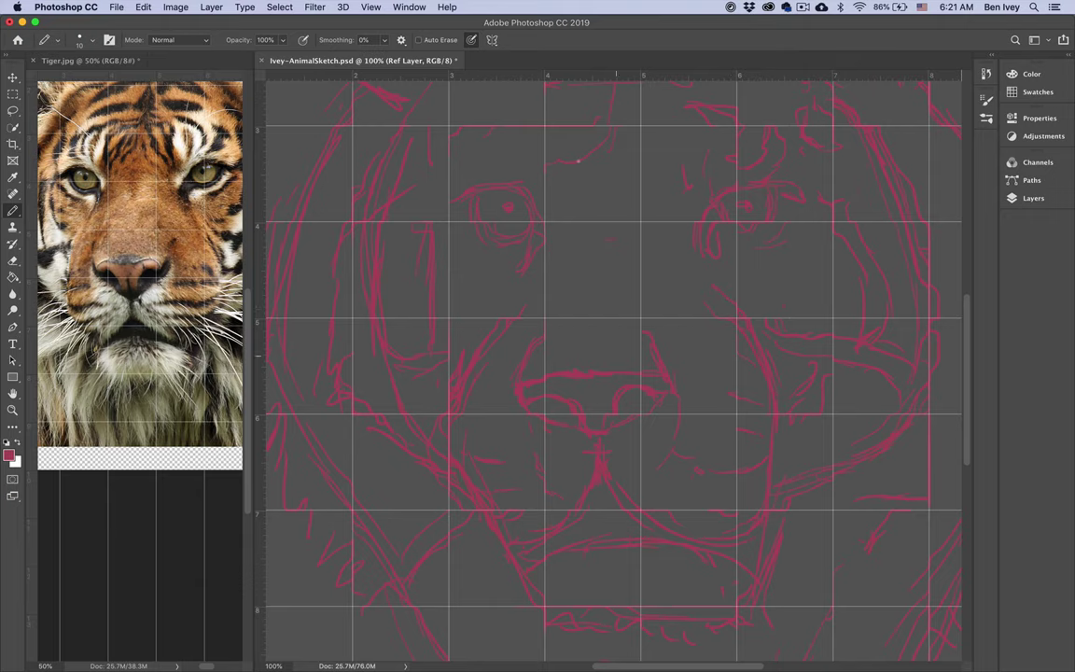
Step: Fit the whole sketch on screen and zoom Tiger.jpg out to 25%
key(super+0)
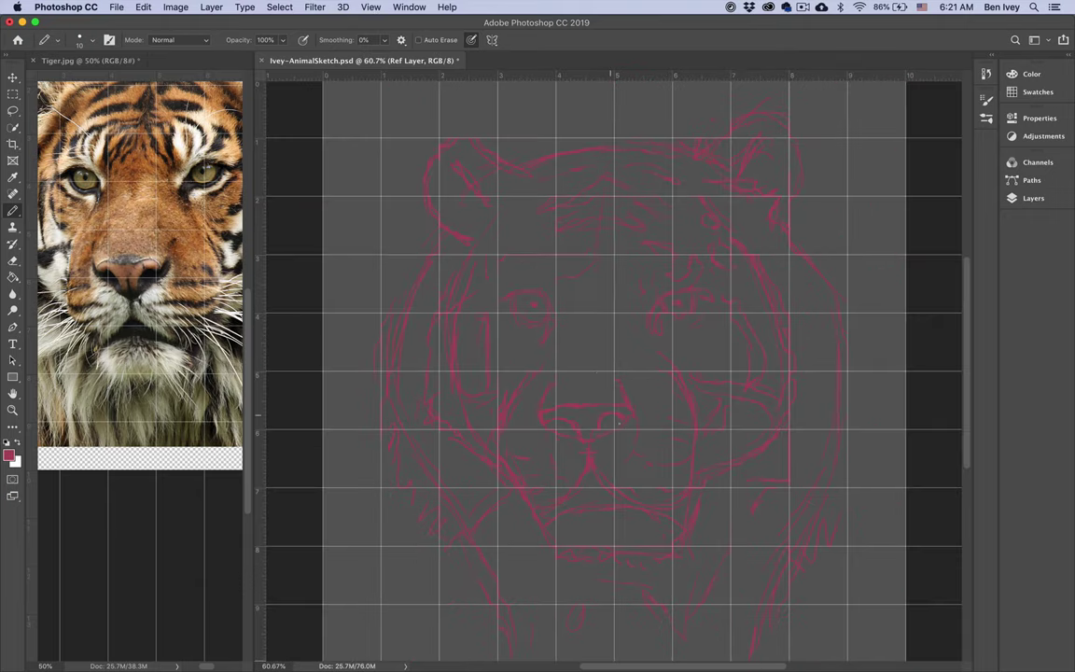
click(185, 287)
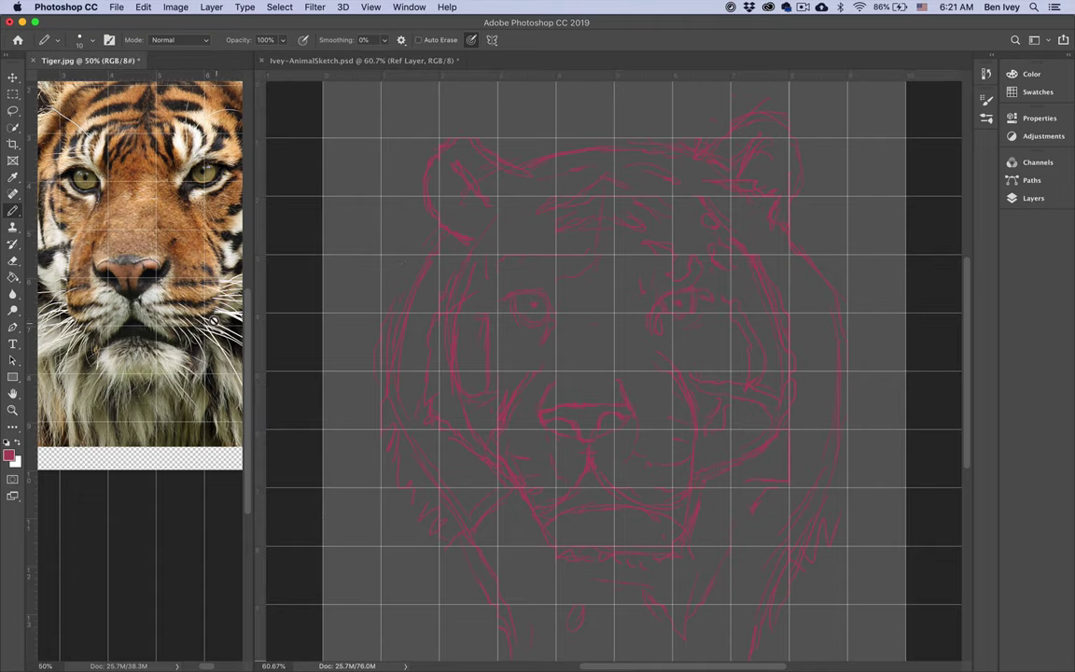
scroll(196, 289, up, 5)
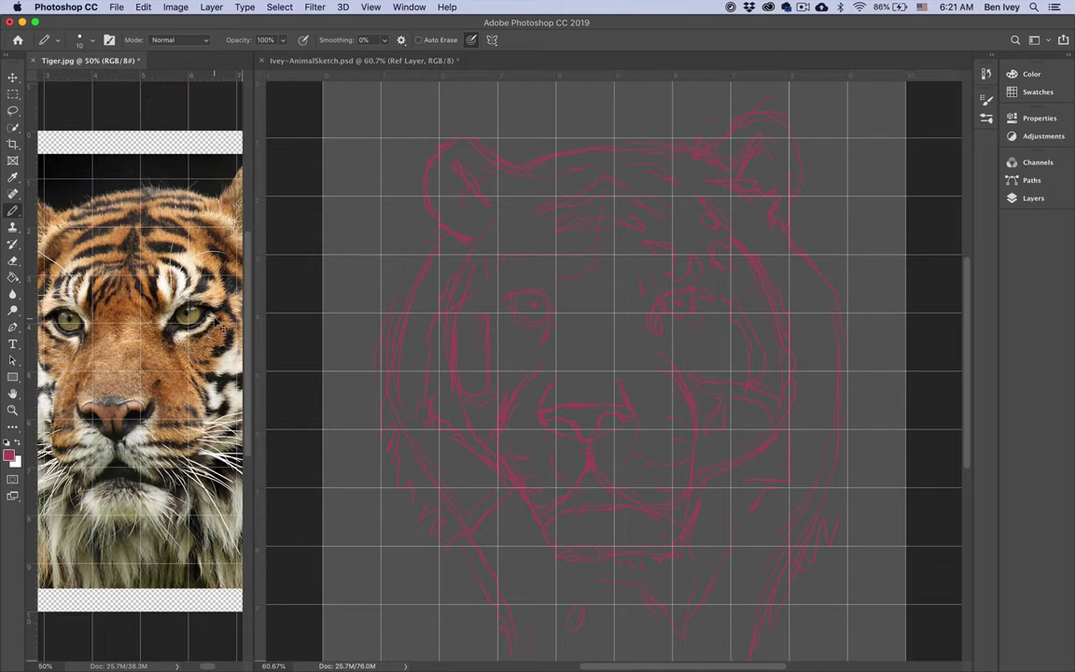
key(super+minus)
key(super+minus)
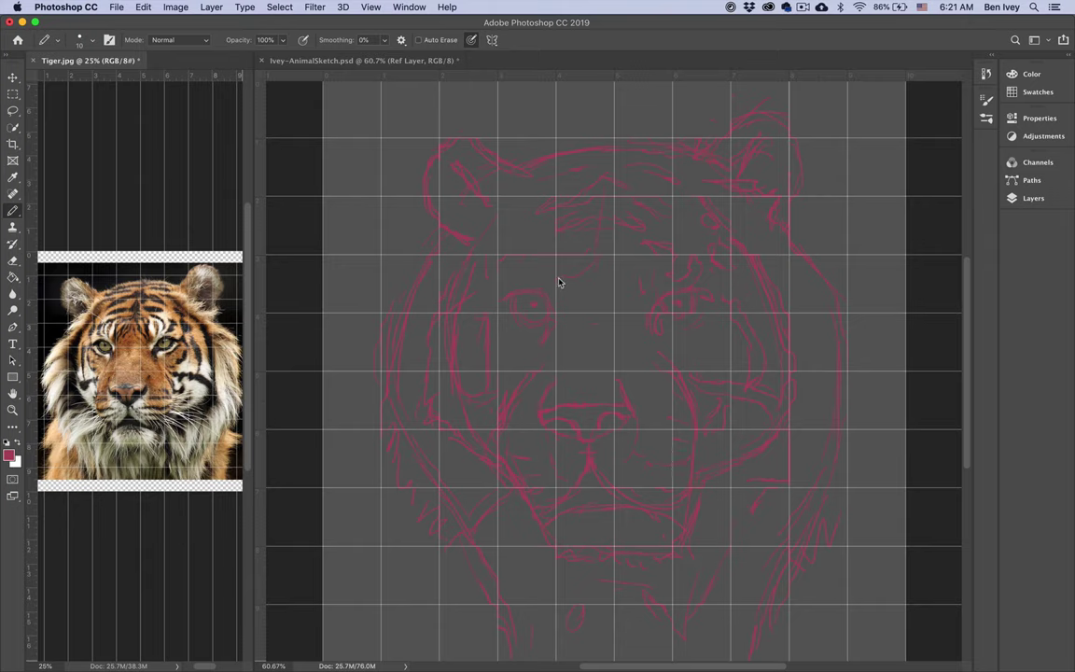
Step: Turn off View > Extras on Tiger.jpg, then on the sketch document
click(370, 7)
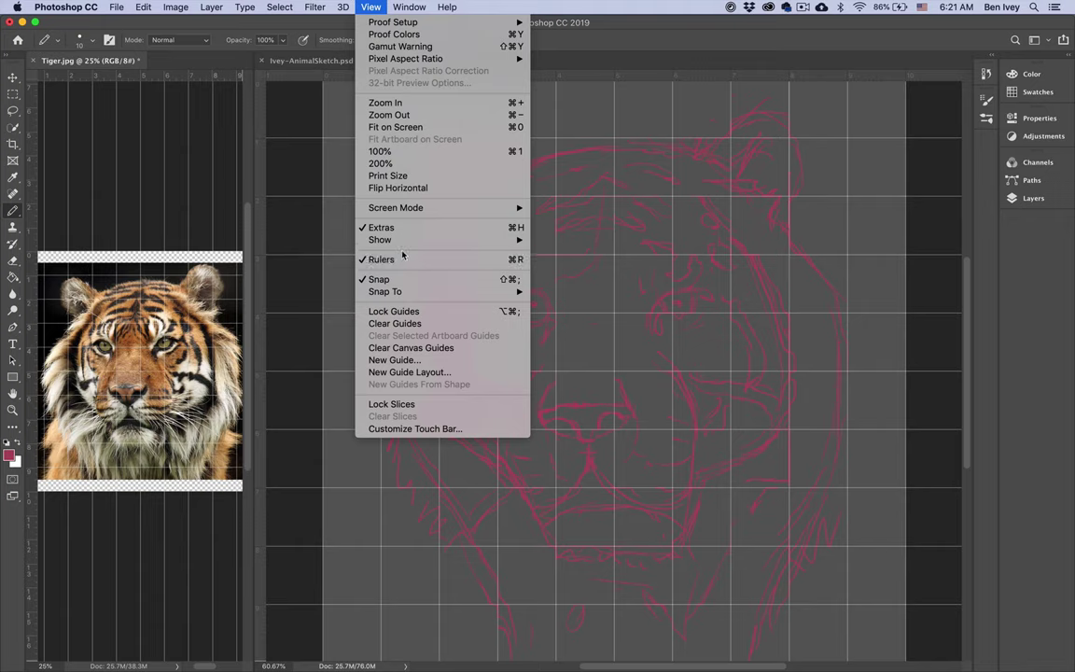
mouse_move(408, 241)
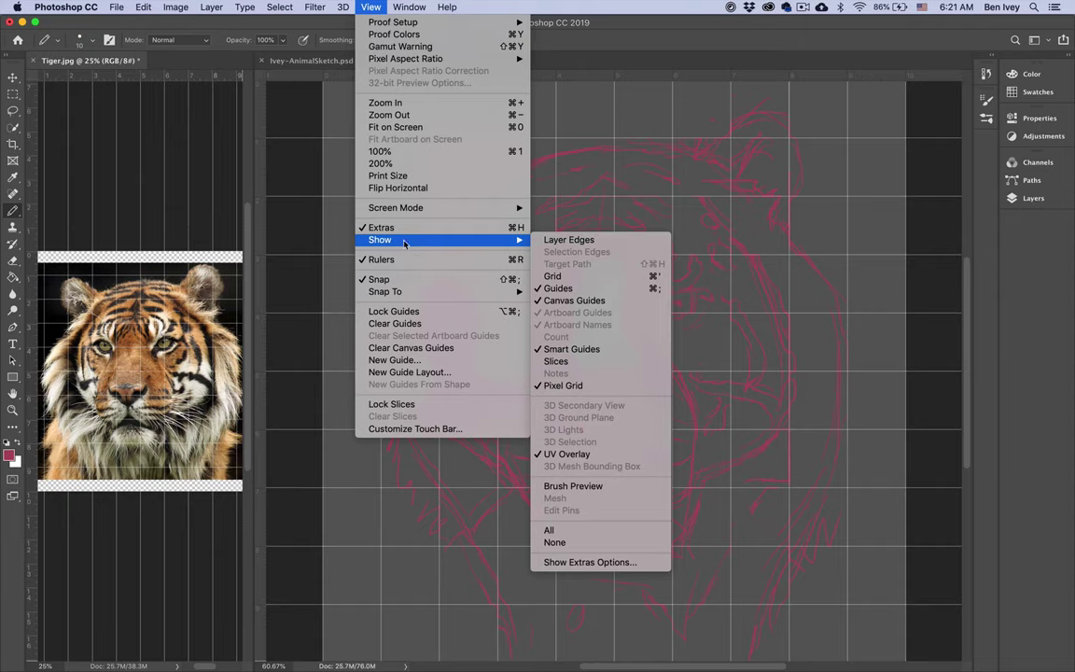
click(510, 231)
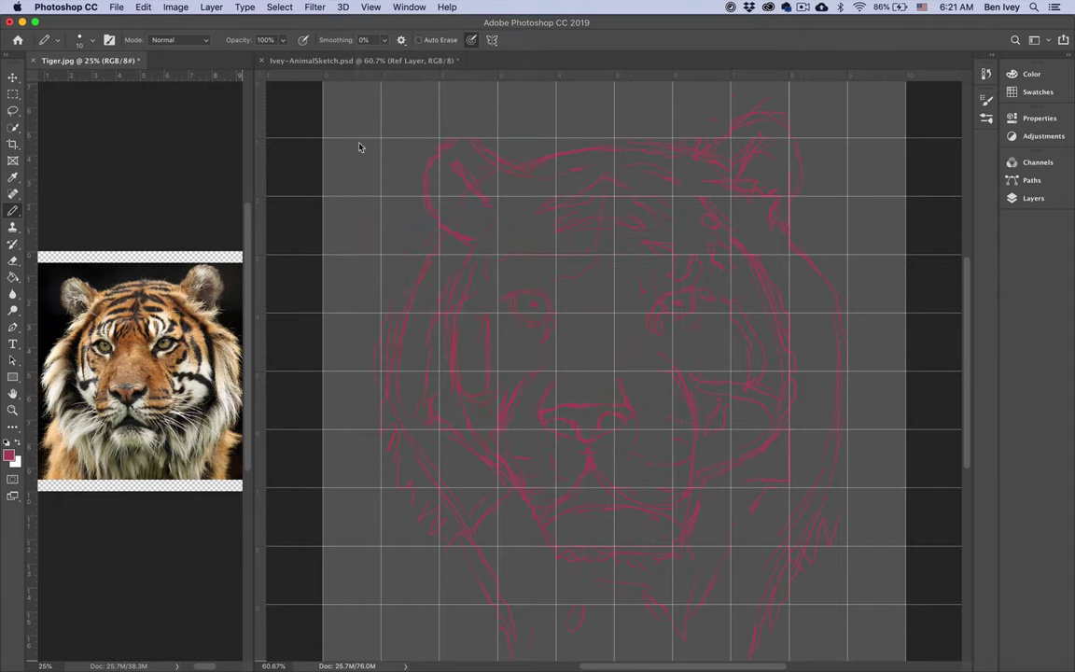
click(338, 148)
click(370, 7)
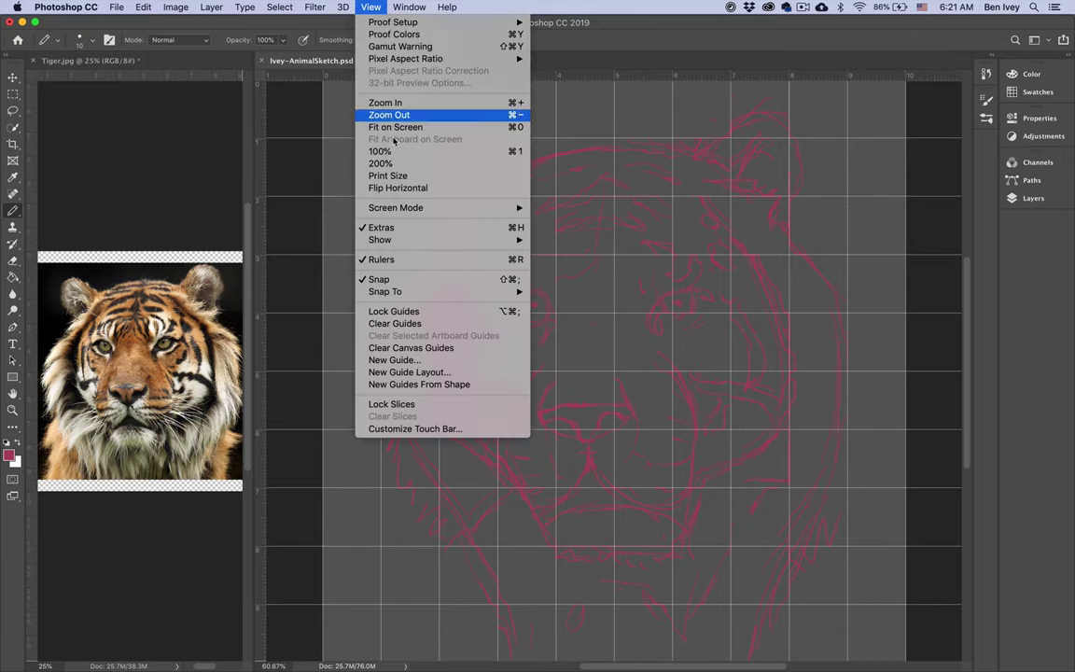
click(384, 229)
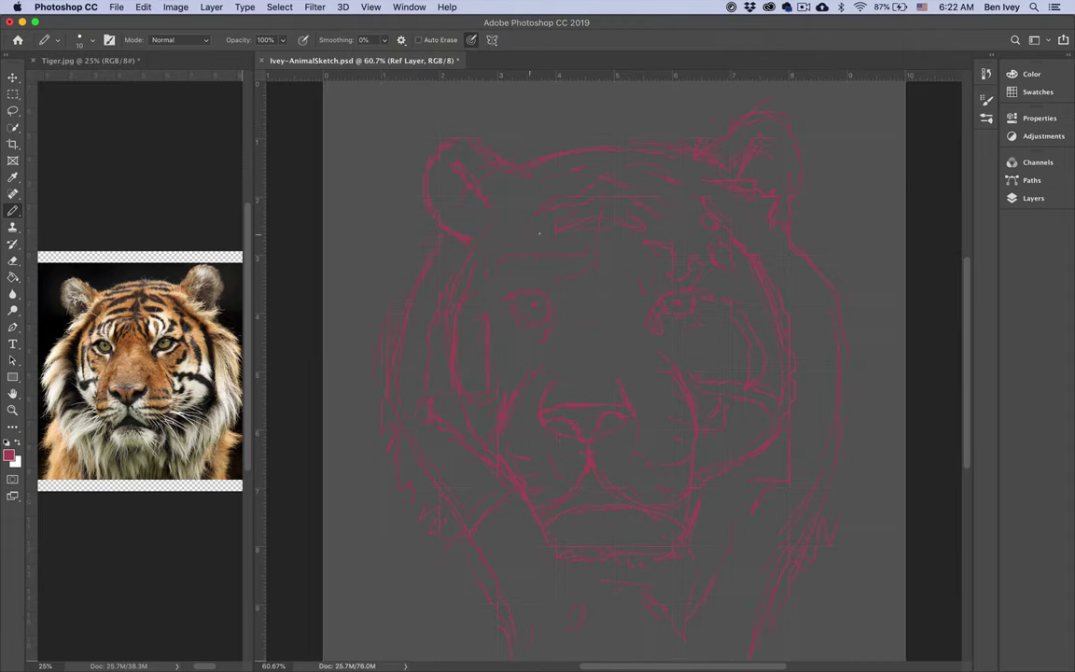
click(370, 7)
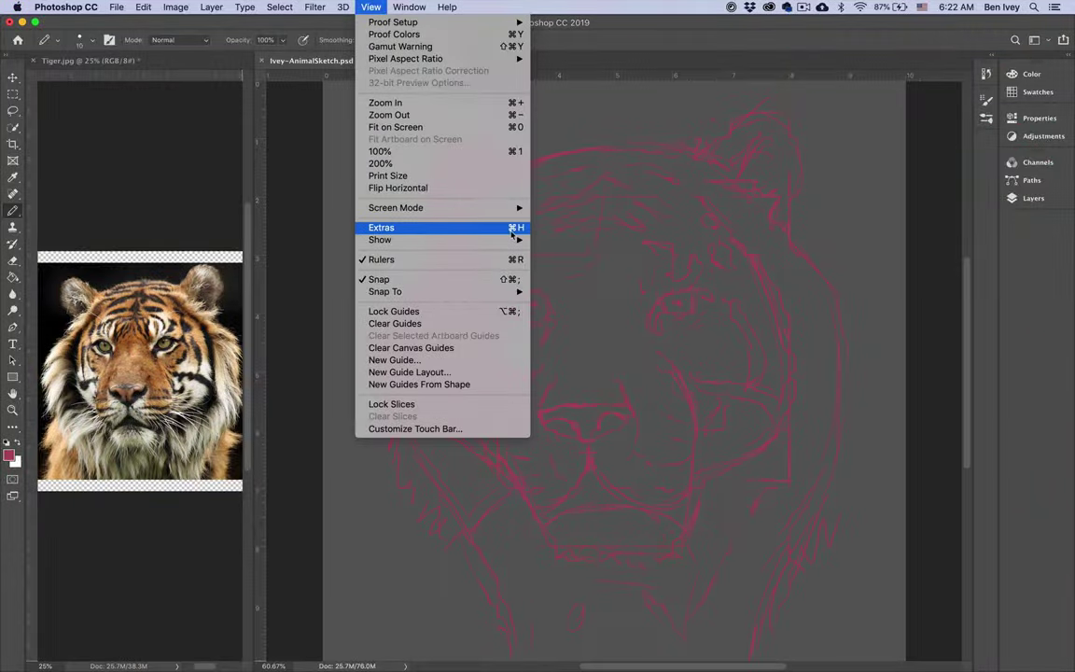
click(589, 229)
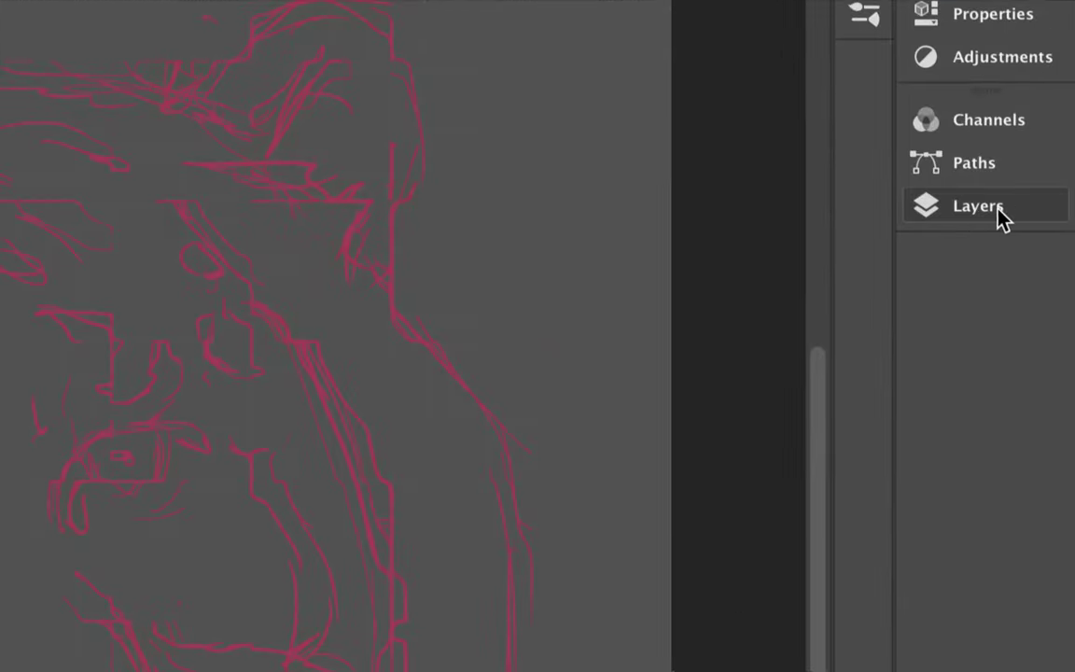
Step: Apply Lock All to Ref Layer in the Layers panel and create a new layer named 'Outline' above it
click(1041, 203)
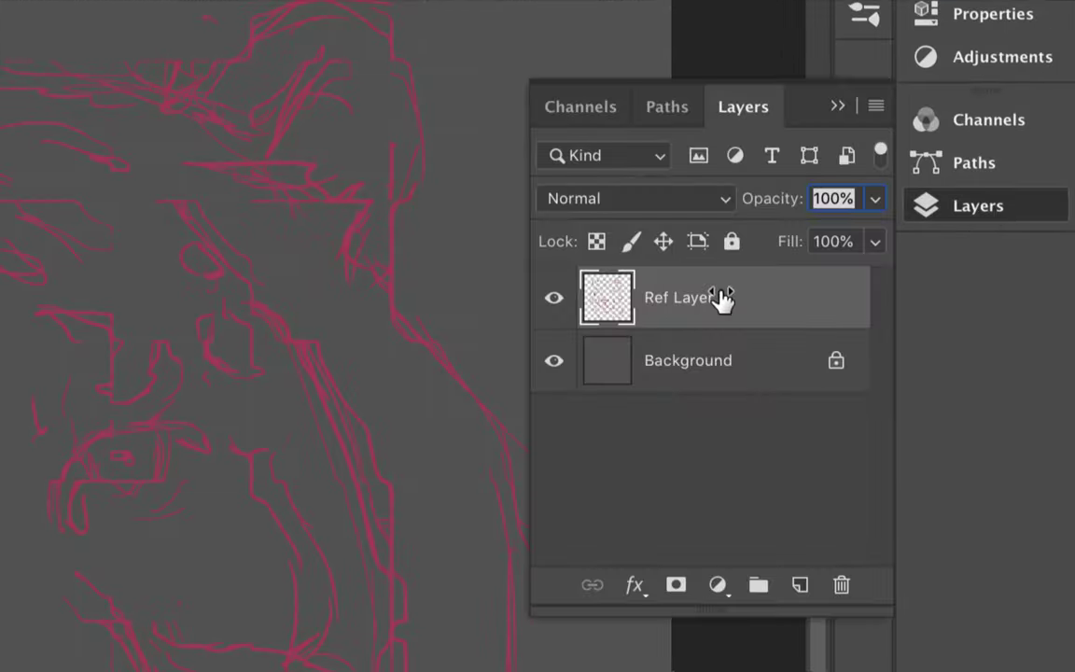
click(731, 240)
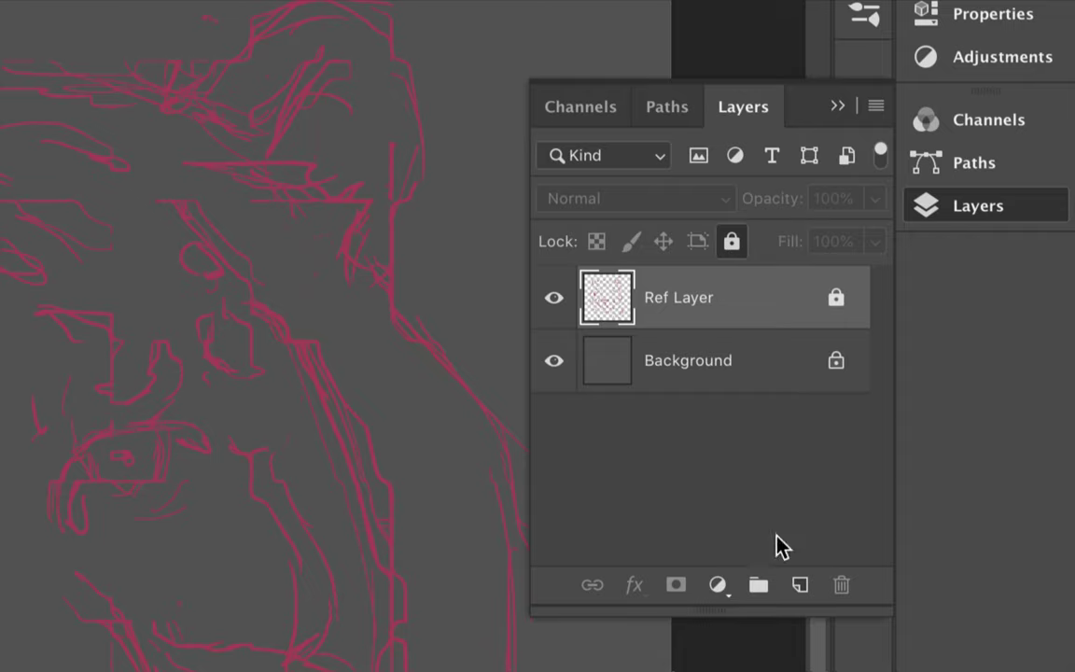
click(800, 584)
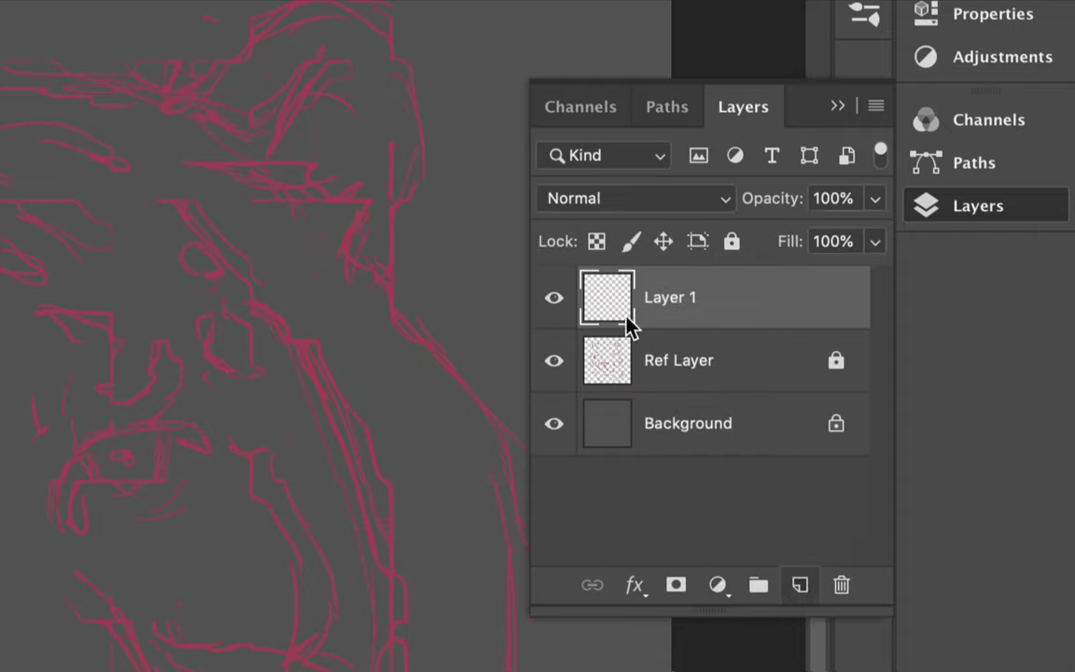
double_click(680, 298)
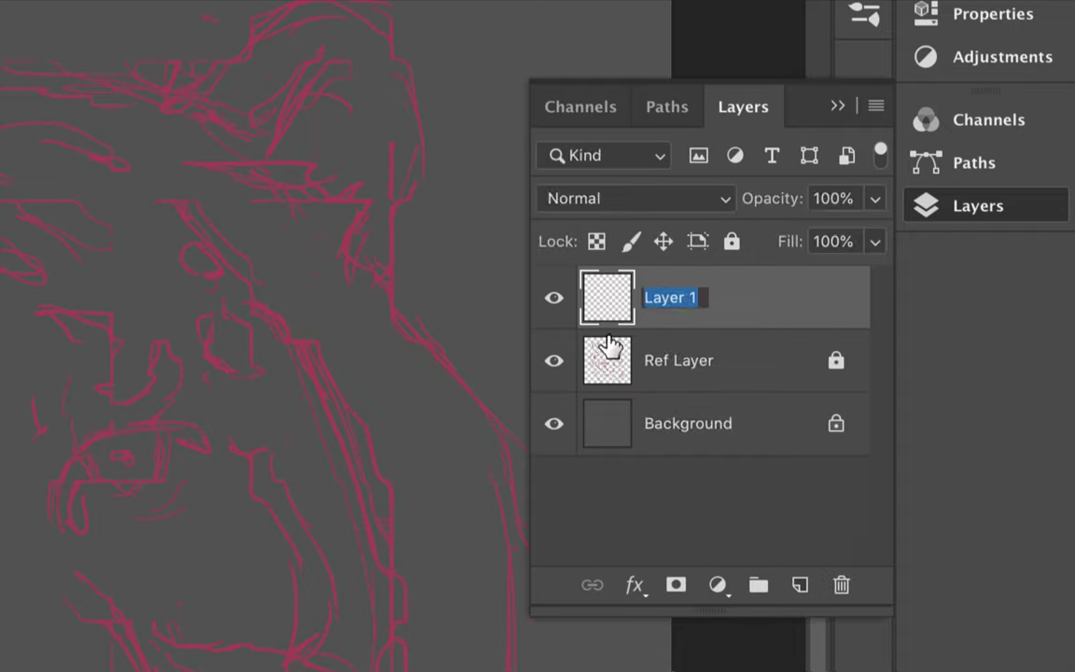
text(Outline)
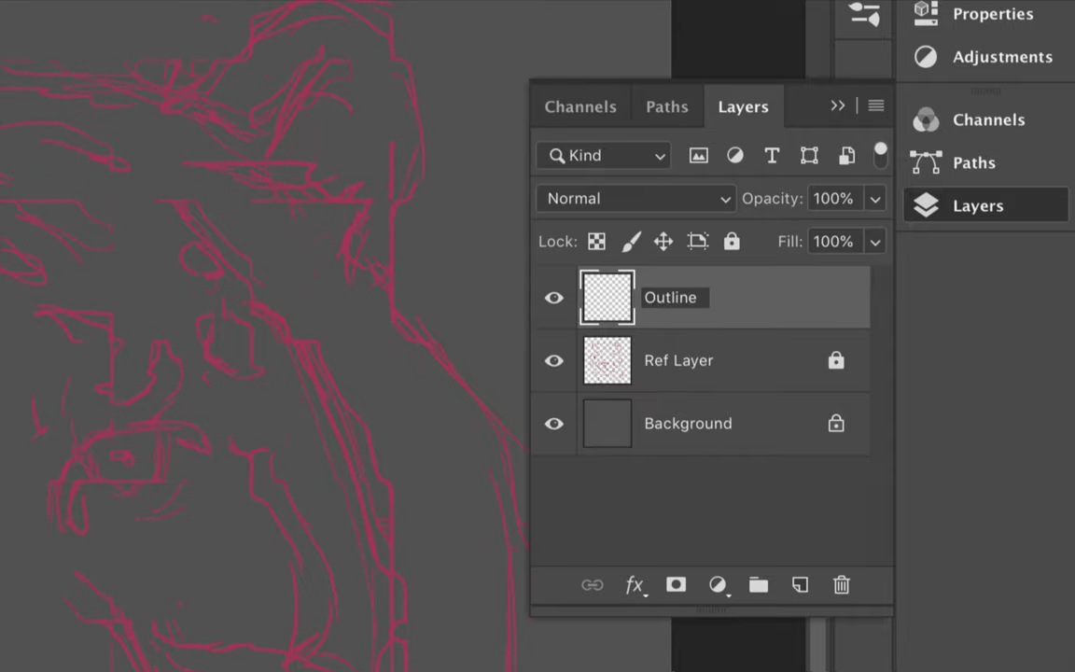
key(Return)
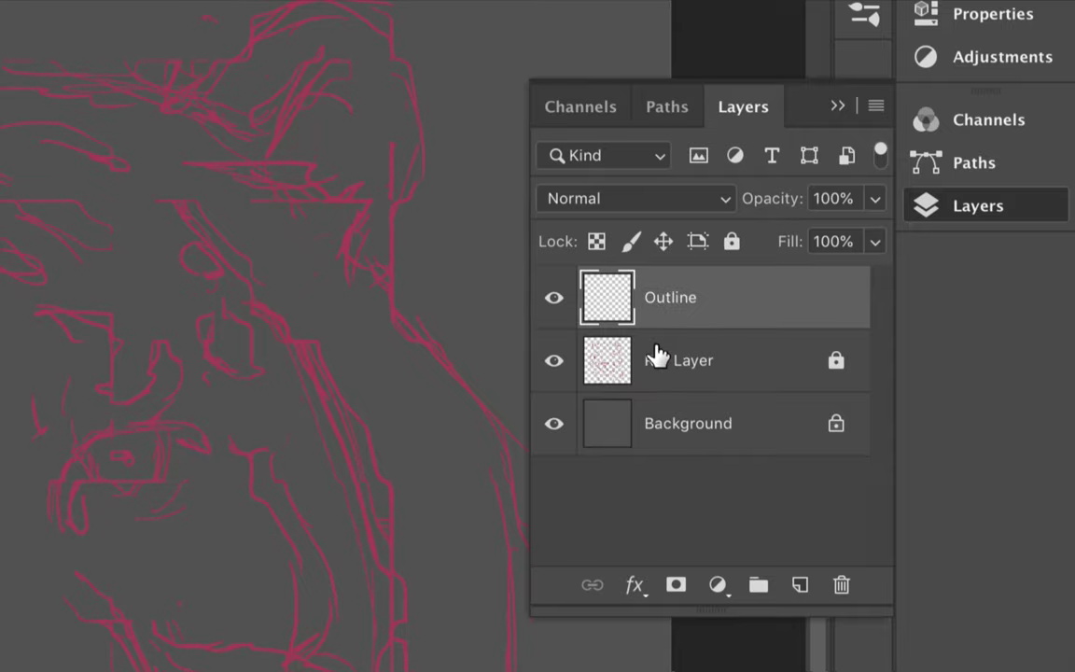